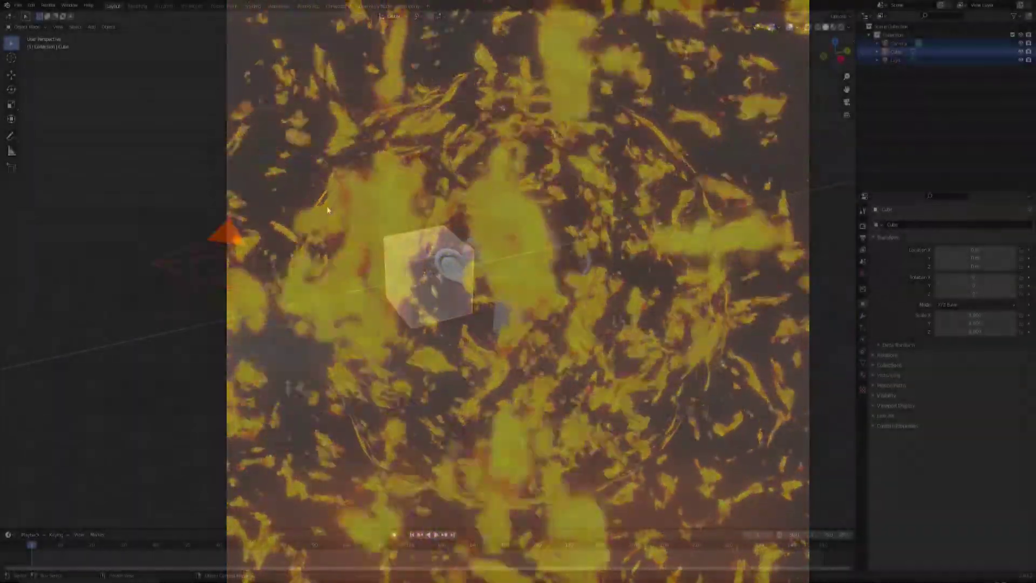
Delete the default scene objects and look up the Node Wrangler add-on by searching the preferences for "node"
{"action": "key", "text": "Delete"}
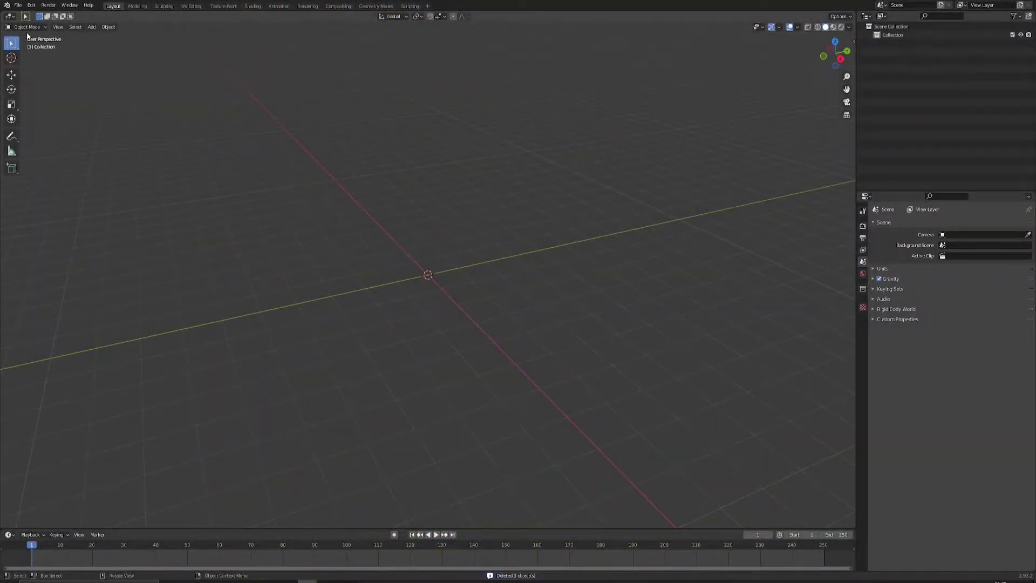
{"action": "left_click", "coordinate": [31, 5]}
{"action": "left_click", "coordinate": [46, 127]}
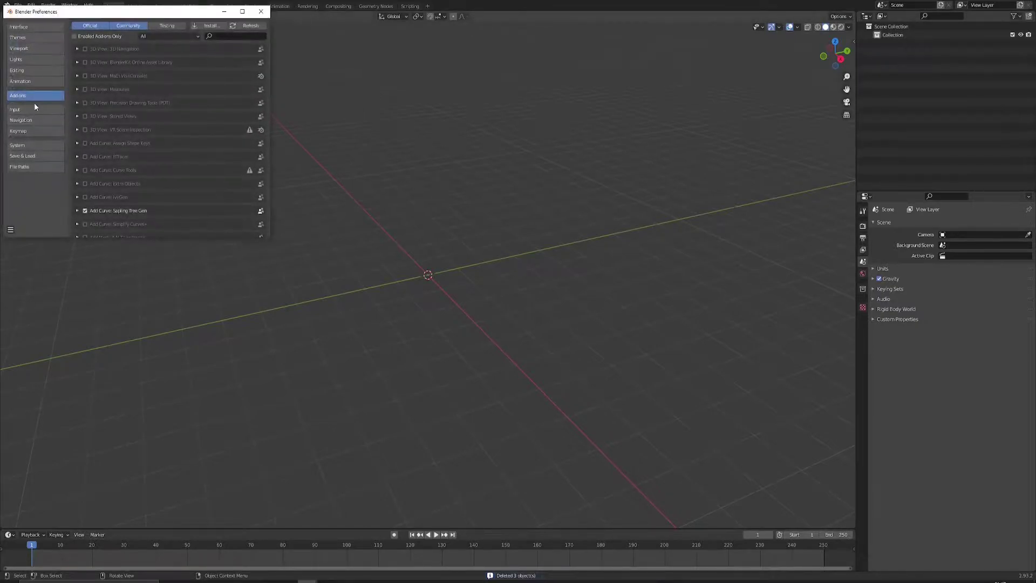
{"action": "left_click", "coordinate": [221, 36]}
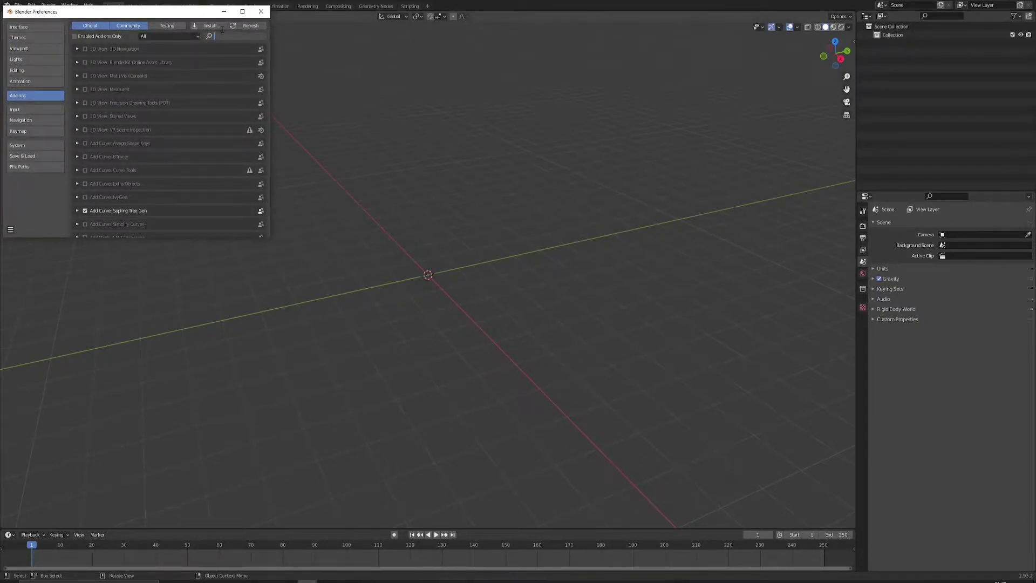
{"action": "type", "text": "node"}
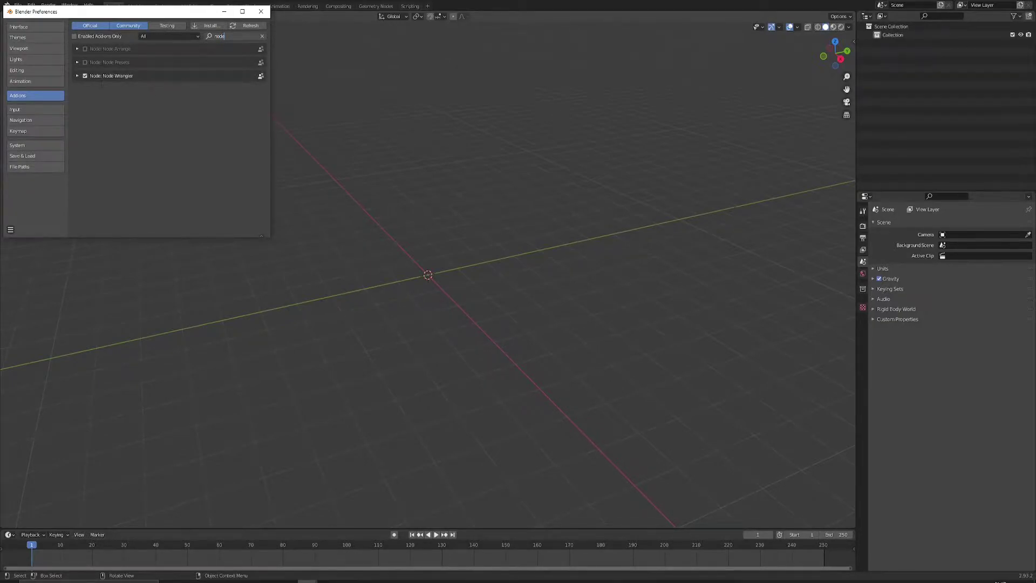
{"action": "left_click", "coordinate": [260, 11]}
Add a UV sphere at the world origin and scale it up uniformly to about 2.777
{"action": "key", "text": "shift+a"}
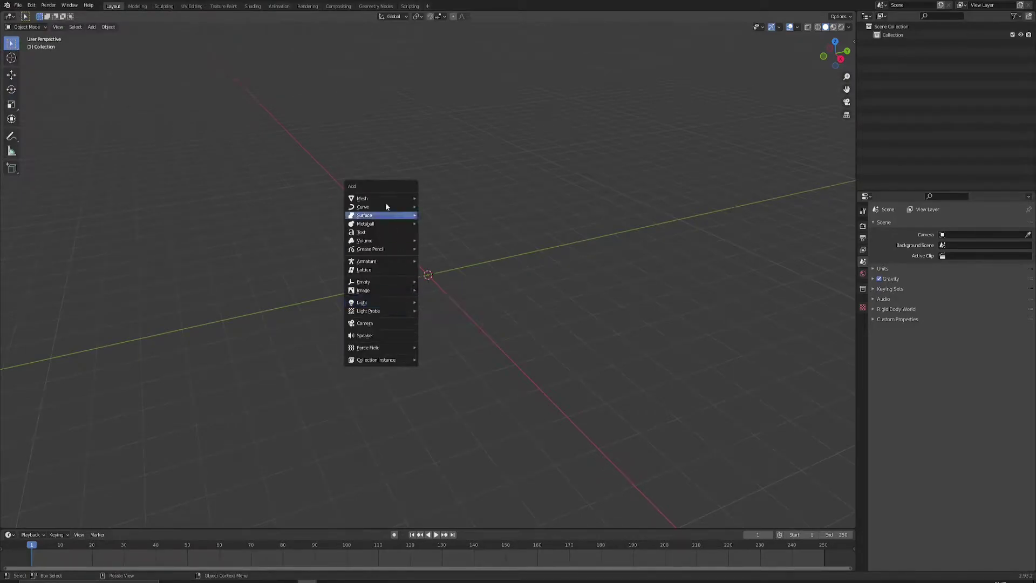
{"action": "mouse_move", "coordinate": [385, 199]}
{"action": "left_click", "coordinate": [440, 223]}
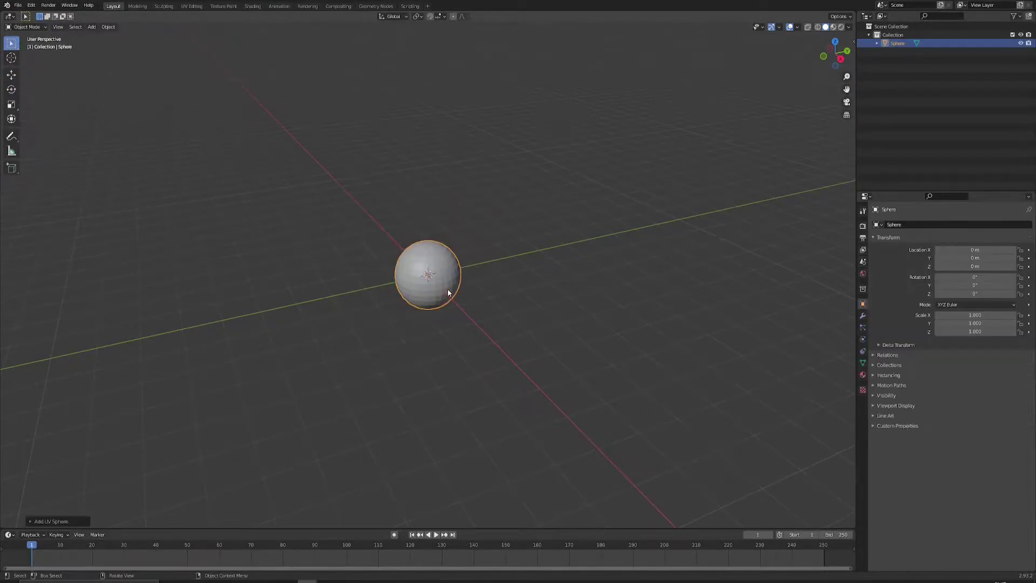
{"action": "key", "text": "s"}
{"action": "left_click", "coordinate": [480, 318]}
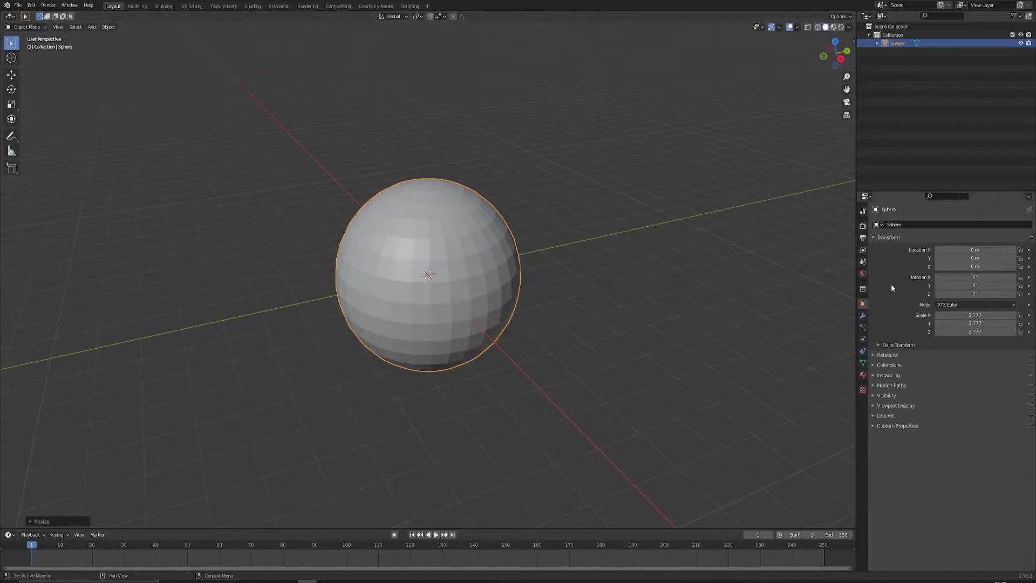
Add a Subdivision Surface modifier to the sphere and set its viewport levels to 2
{"action": "left_click", "coordinate": [863, 317]}
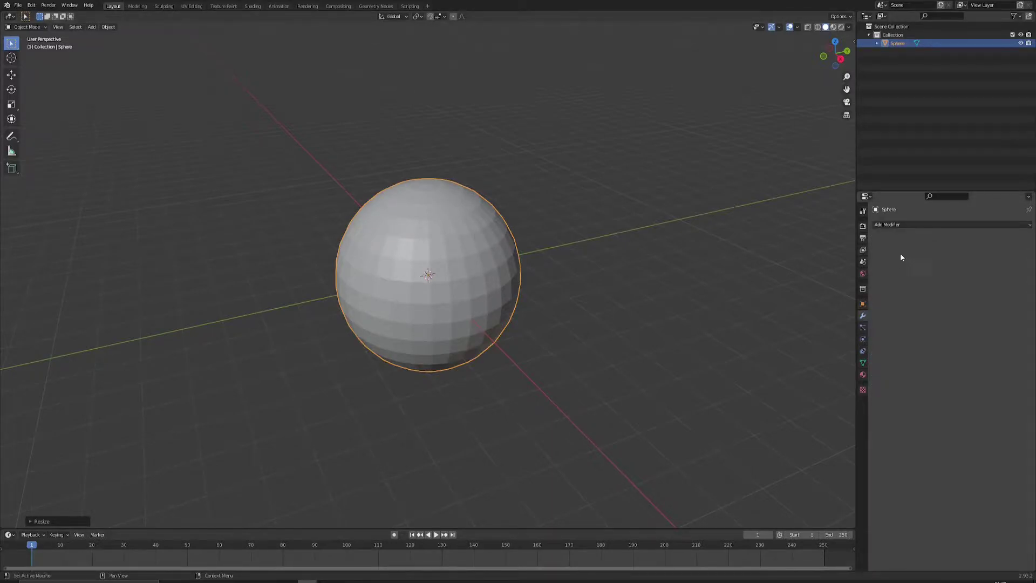
{"action": "left_click", "coordinate": [912, 225]}
{"action": "left_click", "coordinate": [881, 377]}
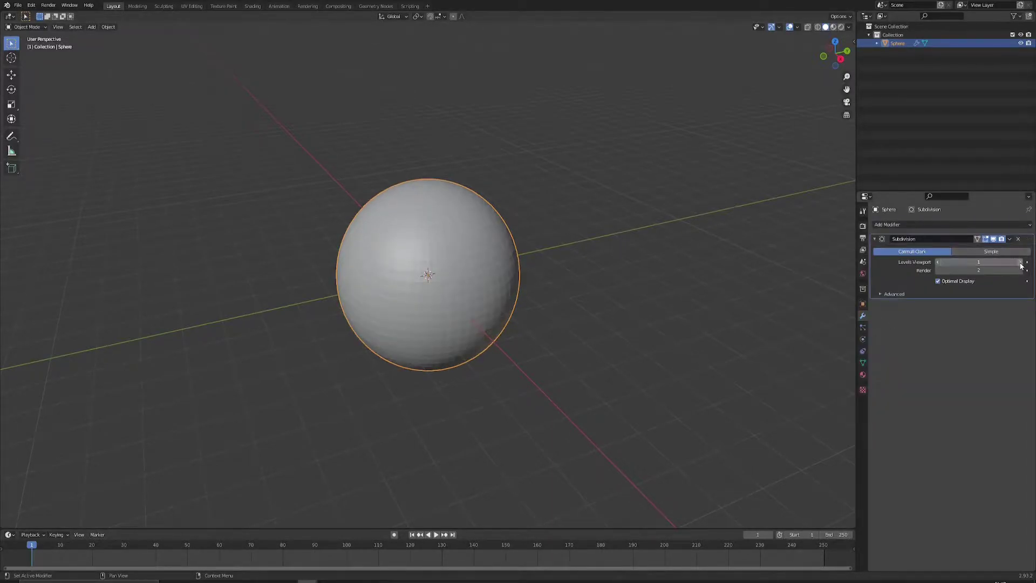
{"action": "left_click", "coordinate": [1019, 262]}
Shade the sphere smooth and apply its Subdivision modifier
{"action": "right_click", "coordinate": [493, 259]}
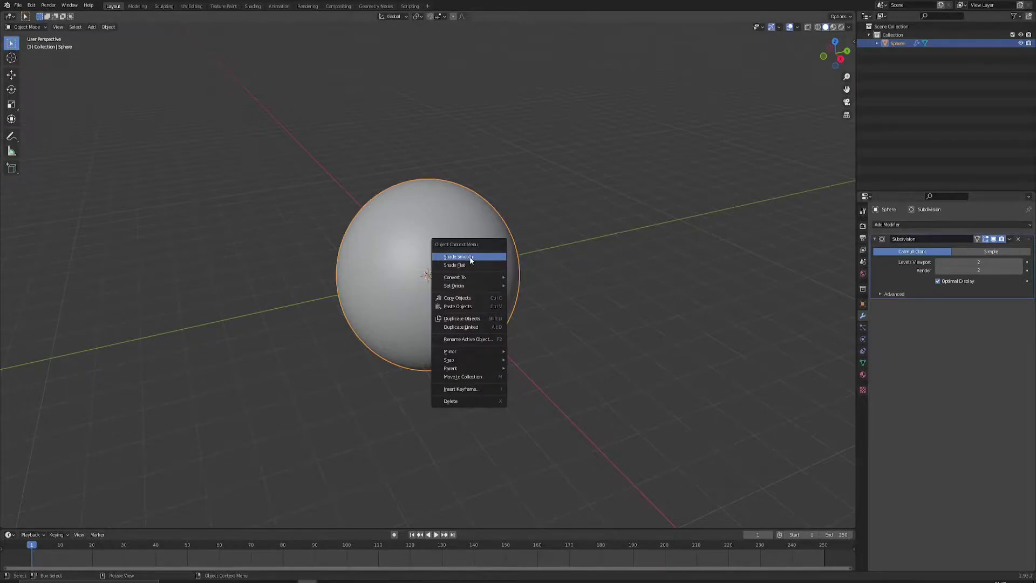
{"action": "left_click", "coordinate": [470, 257]}
{"action": "middle_click_drag", "start_coordinate": [483, 293], "coordinate": [541, 266]}
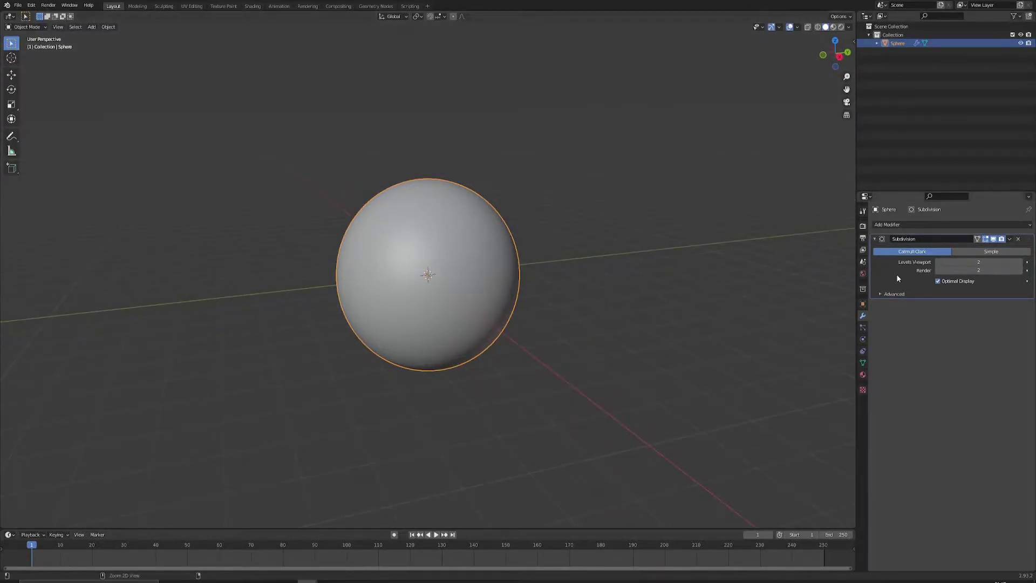
{"action": "key", "text": "ctrl+a"}
{"action": "middle_click_drag", "start_coordinate": [475, 293], "coordinate": [449, 295]}
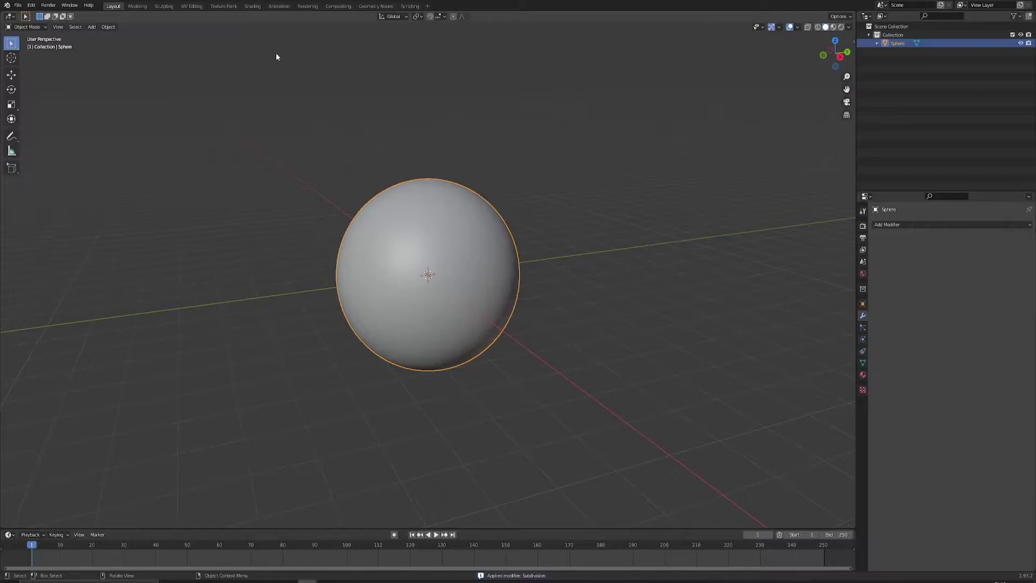
Switch to the Shading workspace and create a new node-based material for the sphere
{"action": "left_click", "coordinate": [252, 6]}
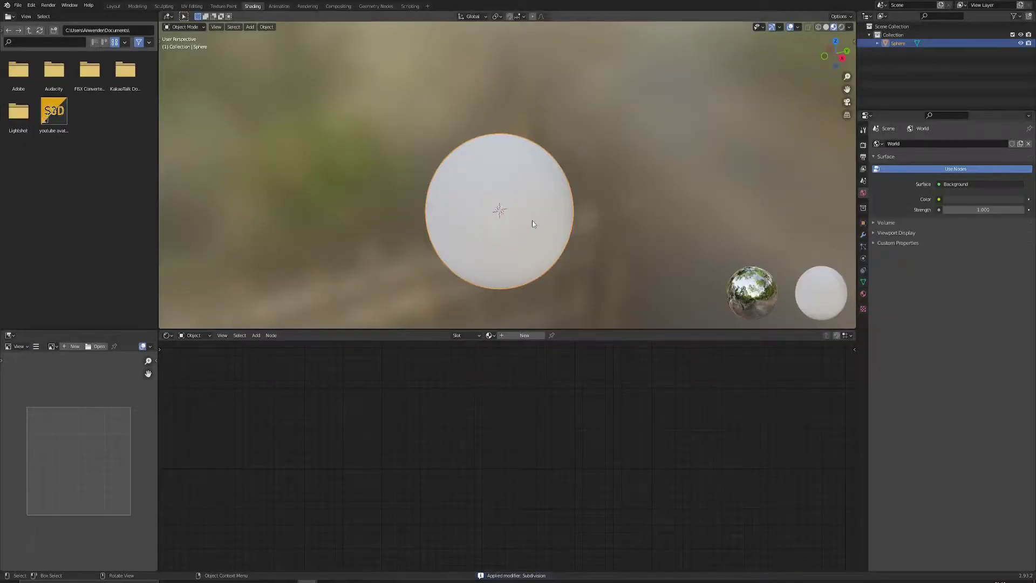
{"action": "left_click", "coordinate": [524, 335]}
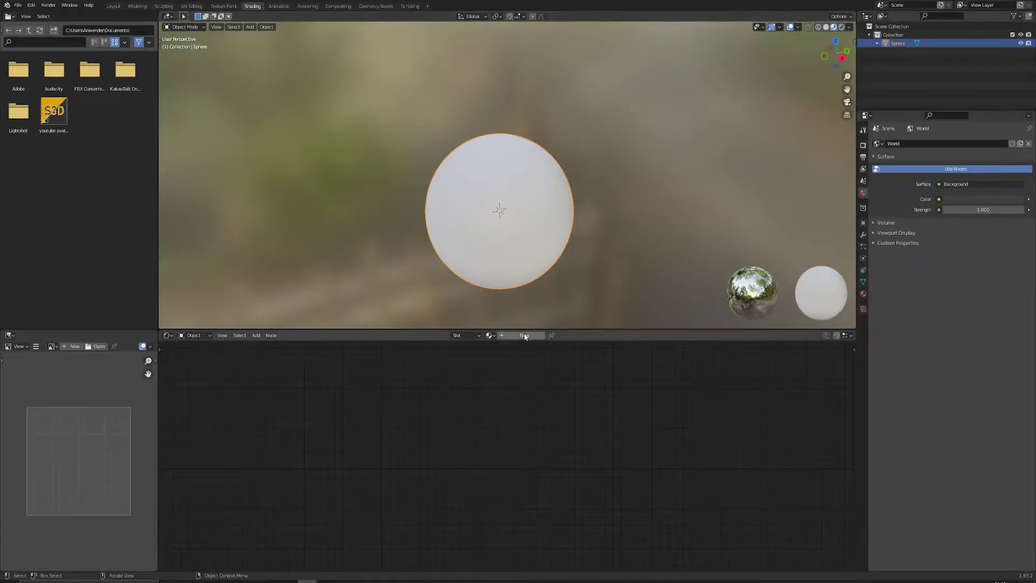
{"action": "mouse_move", "coordinate": [408, 424]}
{"action": "middle_mouse_down"}
{"action": "mouse_move", "coordinate": [403, 417]}
{"action": "mouse_move", "coordinate": [442, 400]}
{"action": "middle_mouse_up"}
{"action": "scroll", "coordinate": [400, 412], "scroll_direction": "down", "scroll_amount": 3}
{"action": "middle_click_drag", "start_coordinate": [379, 417], "coordinate": [430, 434]}
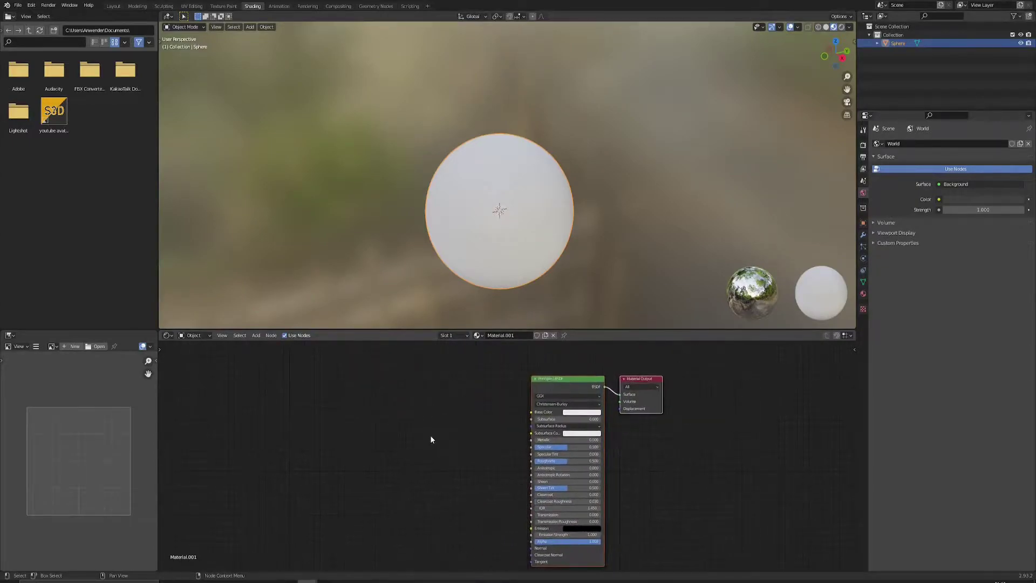
{"action": "mouse_move", "coordinate": [346, 418]}
{"action": "middle_mouse_down"}
{"action": "mouse_move", "coordinate": [403, 425]}
{"action": "mouse_move", "coordinate": [423, 397]}
{"action": "middle_mouse_up"}
{"action": "scroll", "coordinate": [405, 430], "scroll_direction": "up", "scroll_amount": 2}
Add a Noise Texture node to the sphere's material, placed in free space before the Principled BSDF
{"action": "key", "text": "F3"}
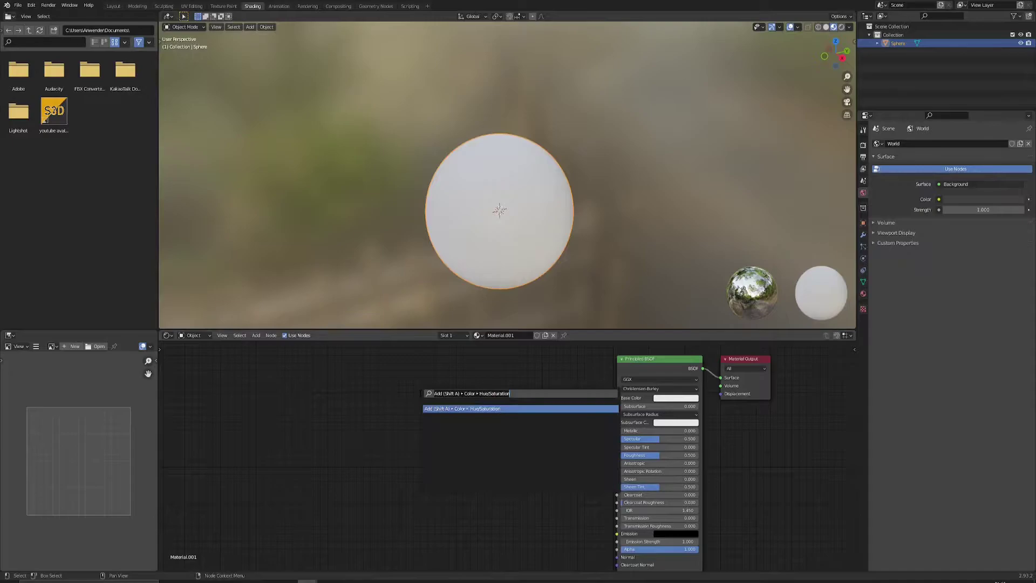
{"action": "key", "text": "Escape"}
{"action": "key", "text": "shift+a"}
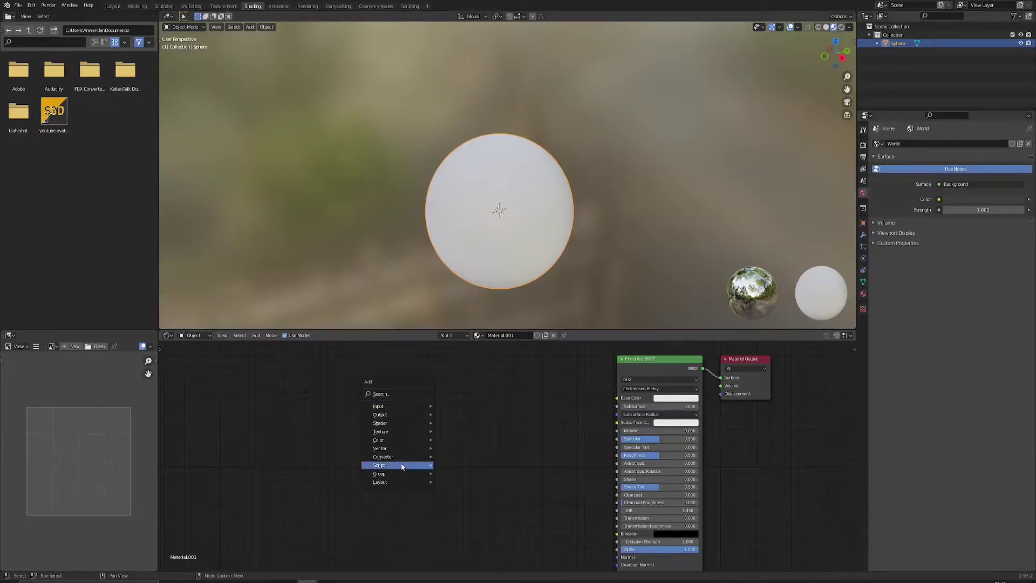
{"action": "mouse_move", "coordinate": [393, 431]}
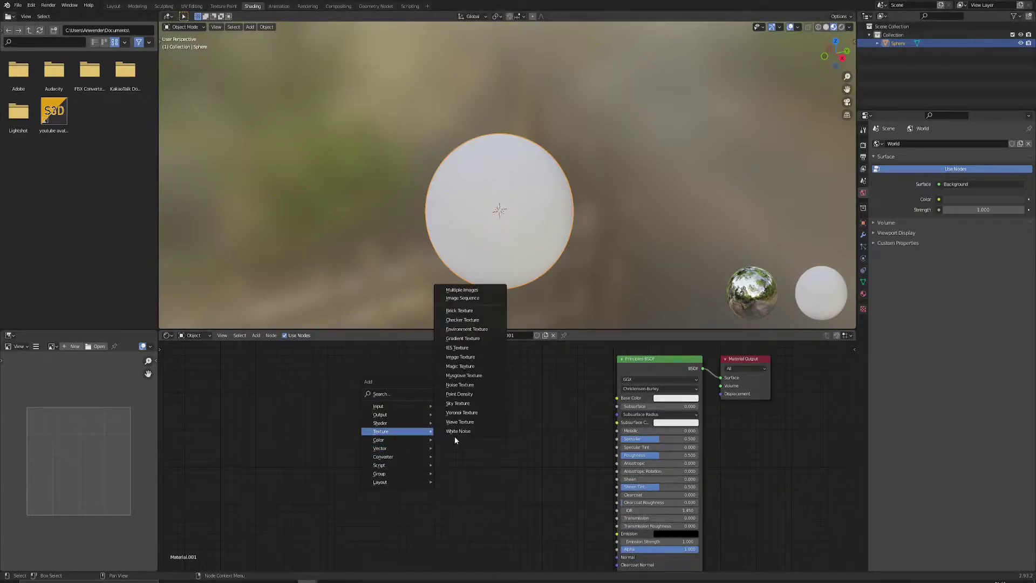
{"action": "left_click", "coordinate": [467, 388]}
{"action": "left_click", "coordinate": [378, 387]}
{"action": "scroll", "coordinate": [396, 401], "scroll_direction": "up", "scroll_amount": 3}
{"action": "middle_click_drag", "start_coordinate": [396, 401], "coordinate": [425, 405]}
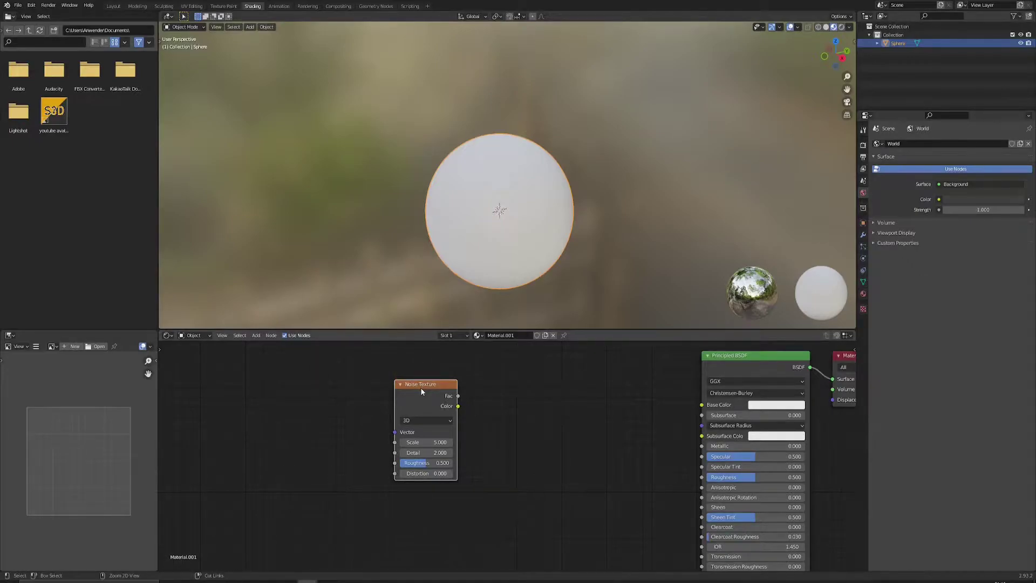
Preview the Noise Texture's Fac output directly on the sphere using Node Wrangler
{"action": "left_click", "coordinate": [422, 389], "text": "ctrl+shift"}
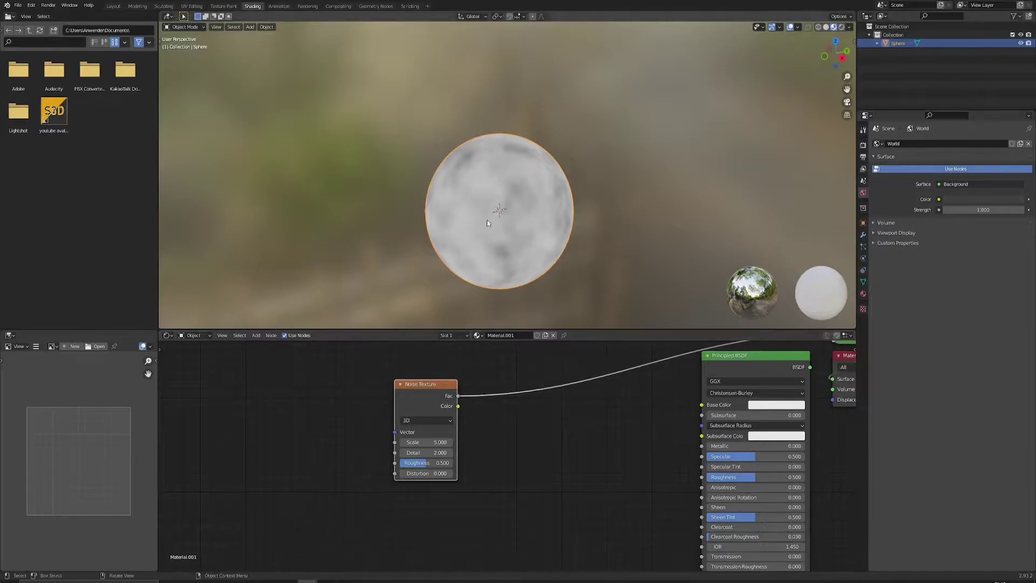
{"action": "middle_click_drag", "start_coordinate": [487, 219], "coordinate": [459, 258]}
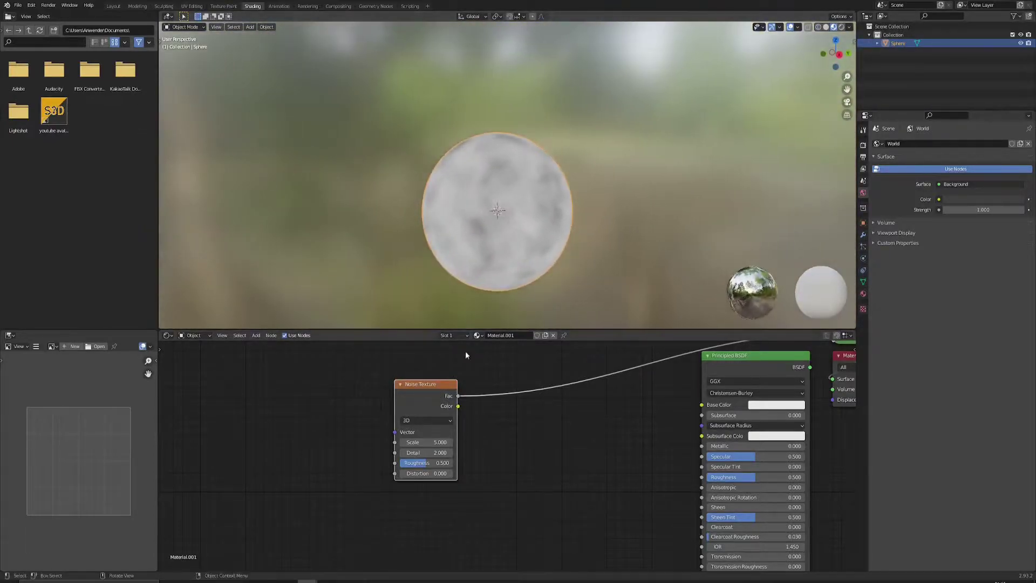
{"action": "middle_click_drag", "start_coordinate": [419, 394], "coordinate": [524, 416]}
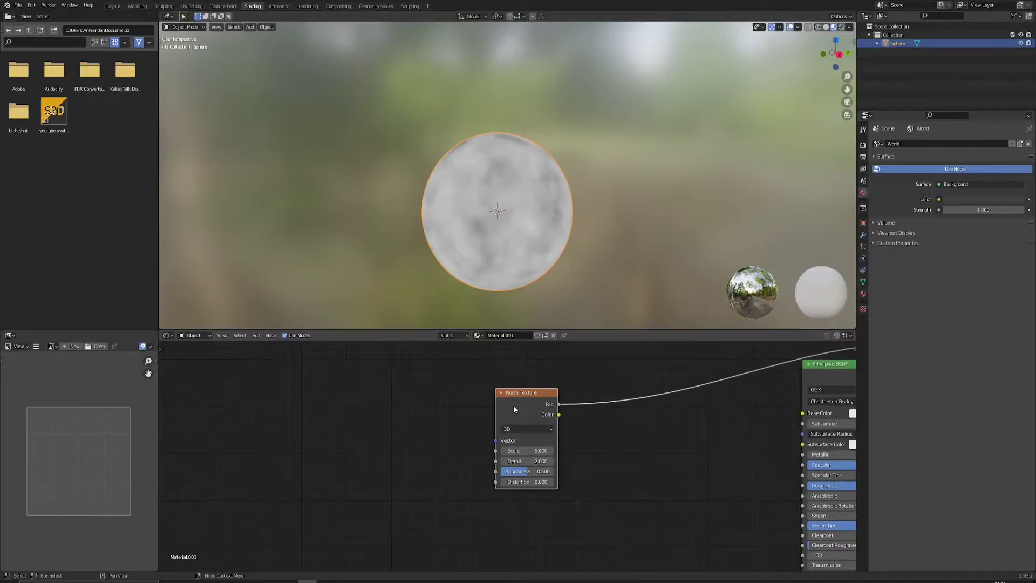
Add Texture Coordinate and Mapping nodes to the Noise Texture, align them, and feed the Mapping vector from the Object output
{"action": "key", "text": "ctrl+t"}
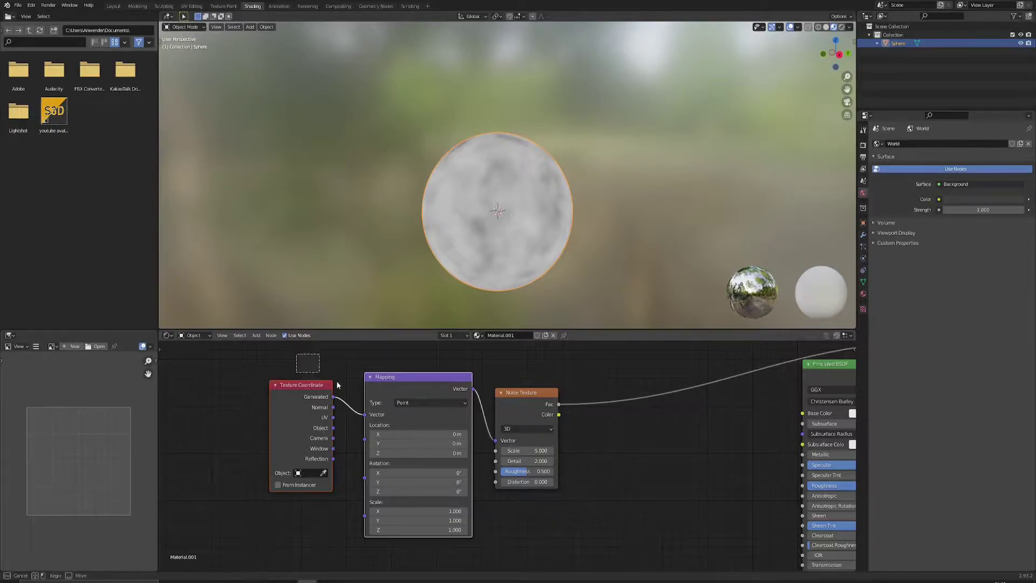
{"action": "left_click_drag", "start_coordinate": [381, 400], "coordinate": [380, 416]}
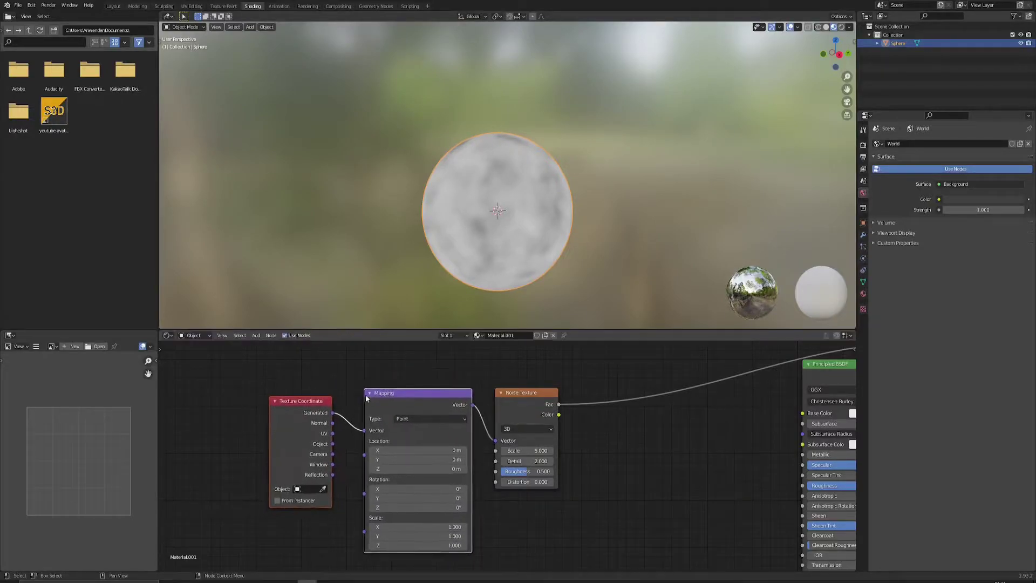
{"action": "left_click", "coordinate": [351, 398]}
{"action": "left_click_drag", "start_coordinate": [309, 399], "coordinate": [318, 397]}
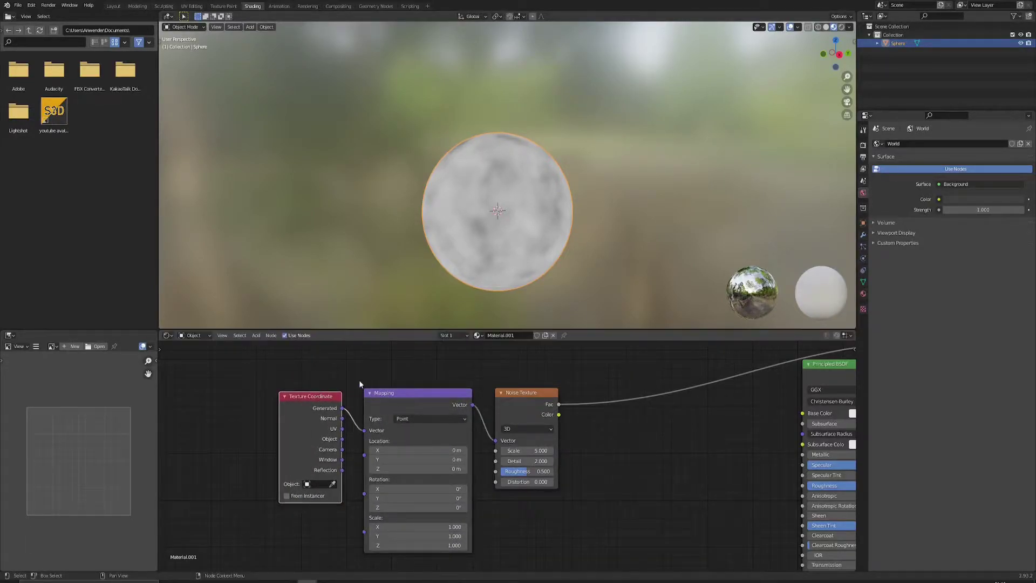
{"action": "middle_click_drag", "start_coordinate": [360, 384], "coordinate": [391, 375]}
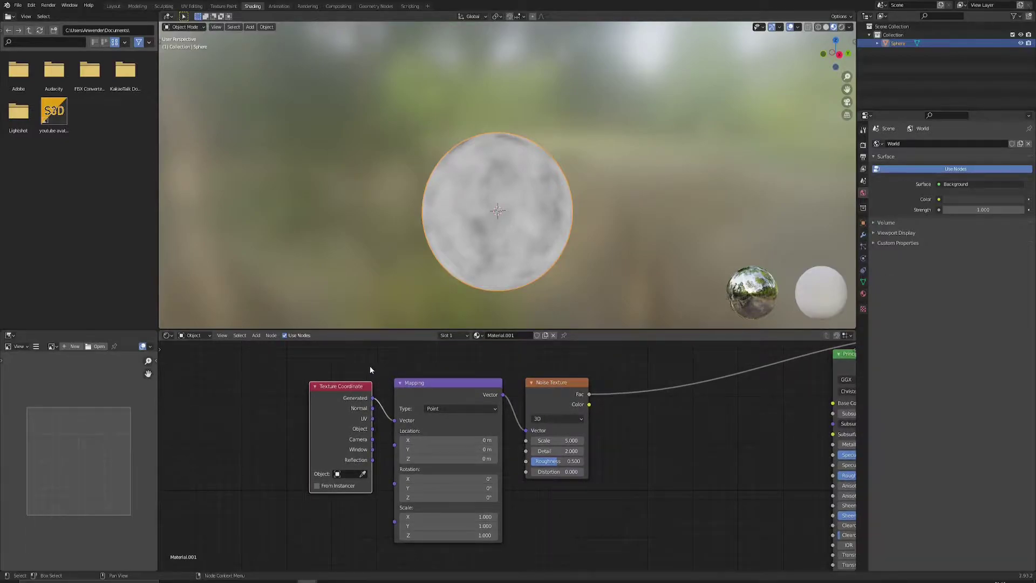
{"action": "middle_click_drag", "start_coordinate": [402, 388], "coordinate": [371, 383]}
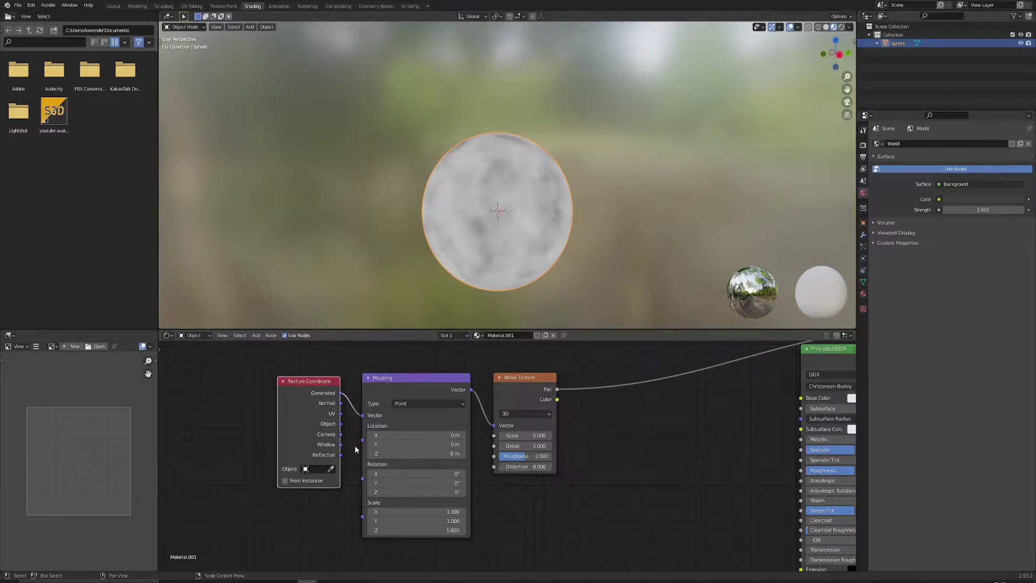
{"action": "left_click_drag", "start_coordinate": [341, 426], "coordinate": [361, 415]}
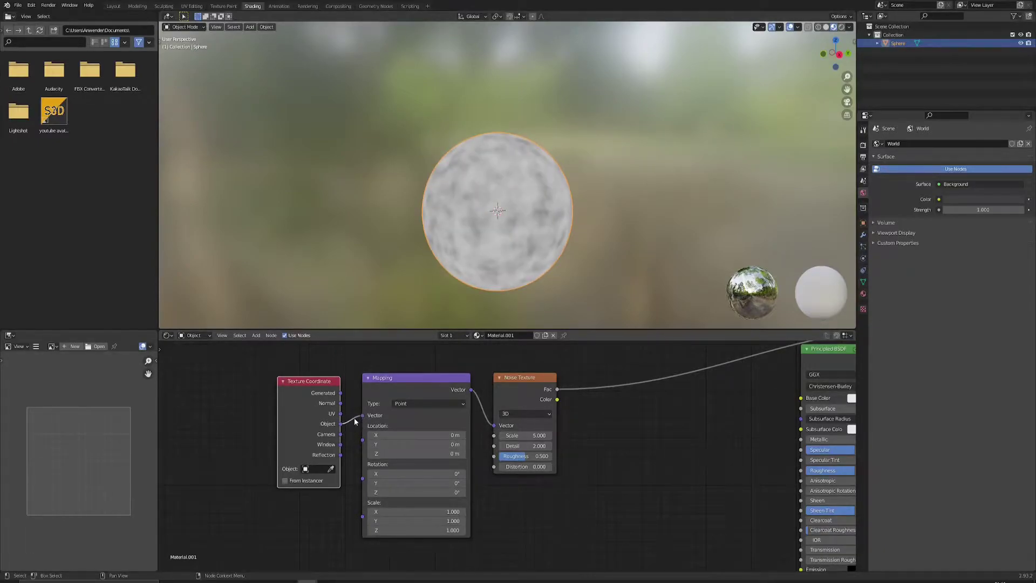
Set the Noise Texture's Scale to 2, Detail to 1.7 and Distortion to 5
{"action": "scroll", "coordinate": [529, 385], "scroll_direction": "up", "scroll_amount": 2}
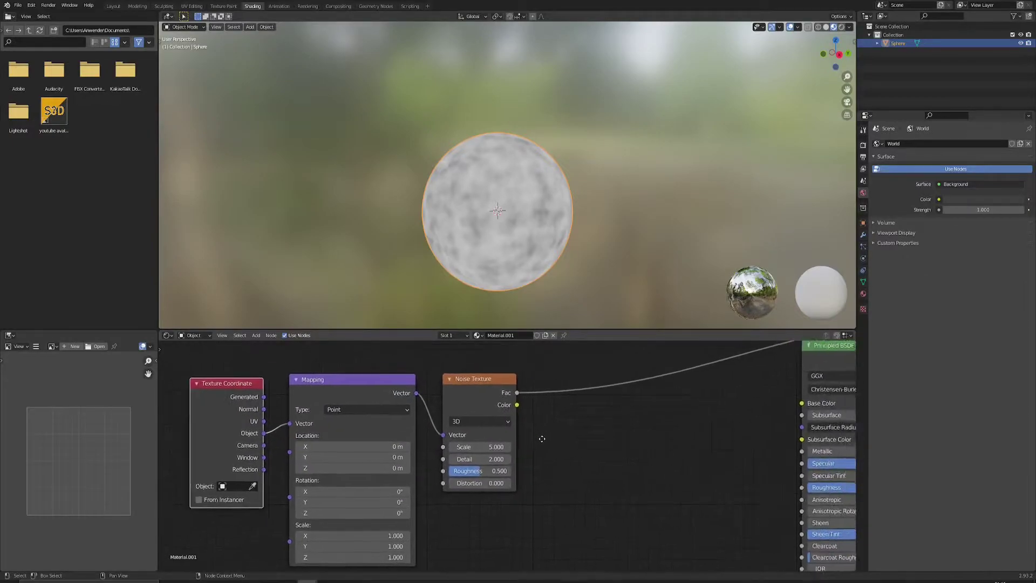
{"action": "left_click", "coordinate": [491, 452]}
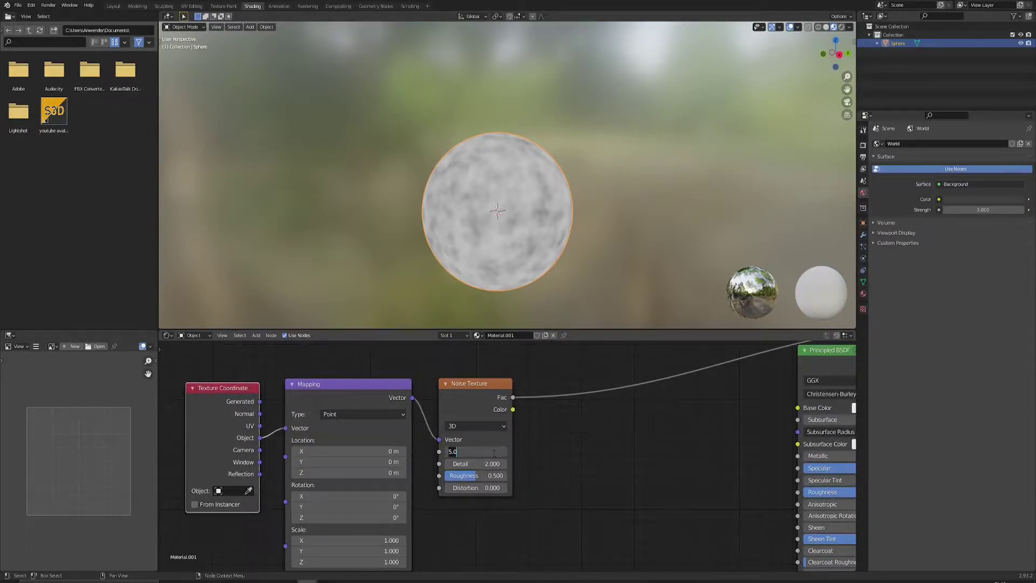
{"action": "type", "text": "2"}
{"action": "key", "text": "Return"}
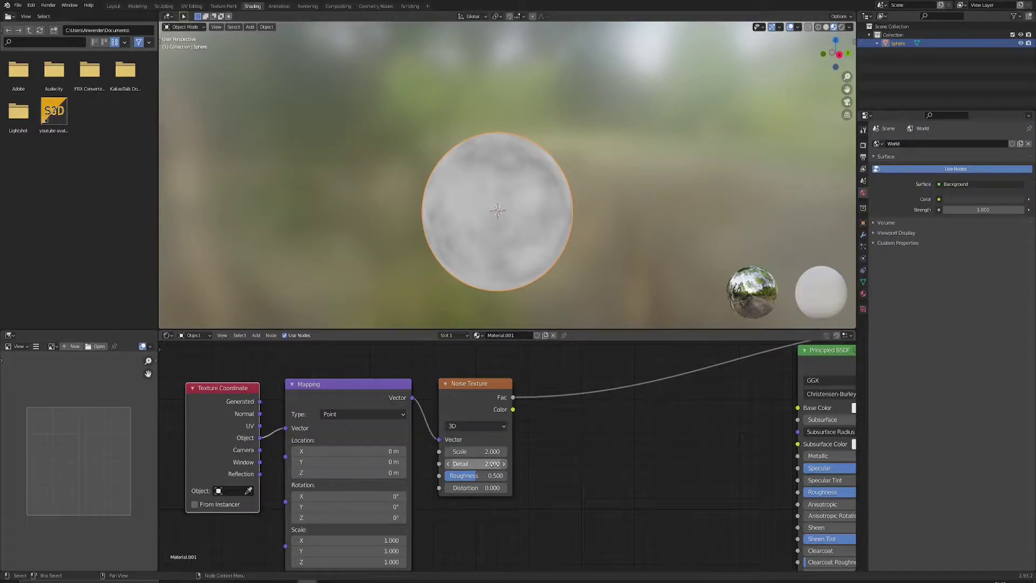
{"action": "left_click", "coordinate": [496, 464]}
{"action": "type", "text": "1.7"}
{"action": "key", "text": "Return"}
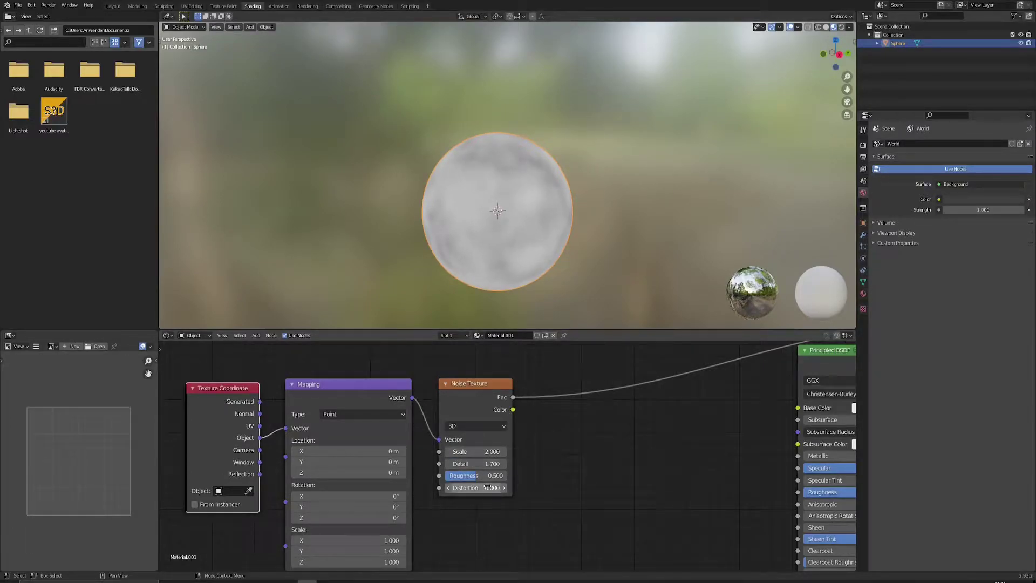
{"action": "left_click", "coordinate": [488, 487]}
{"action": "type", "text": "5"}
{"action": "key", "text": "Return"}
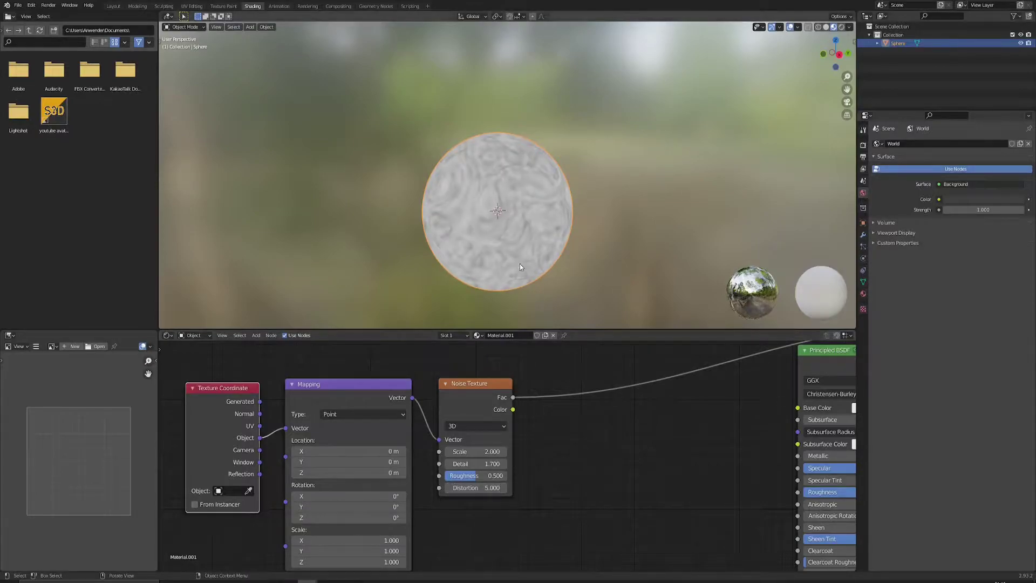
Examine the distorted noise pattern on the sphere from different angles and distances
{"action": "scroll", "coordinate": [520, 263], "scroll_direction": "up", "scroll_amount": 3}
{"action": "middle_click_drag", "start_coordinate": [490, 252], "coordinate": [492, 192]}
{"action": "scroll", "coordinate": [494, 243], "scroll_direction": "down", "scroll_amount": 2}
{"action": "scroll", "coordinate": [504, 211], "scroll_direction": "up", "scroll_amount": 4}
{"action": "scroll", "coordinate": [502, 210], "scroll_direction": "down", "scroll_amount": 3}
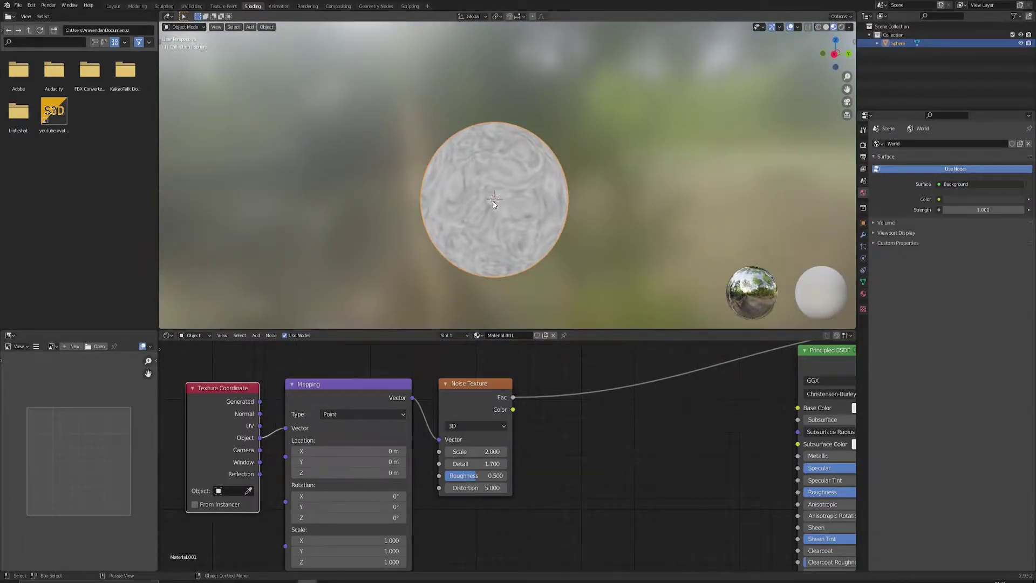
{"action": "scroll", "coordinate": [502, 190], "scroll_direction": "up", "scroll_amount": 3}
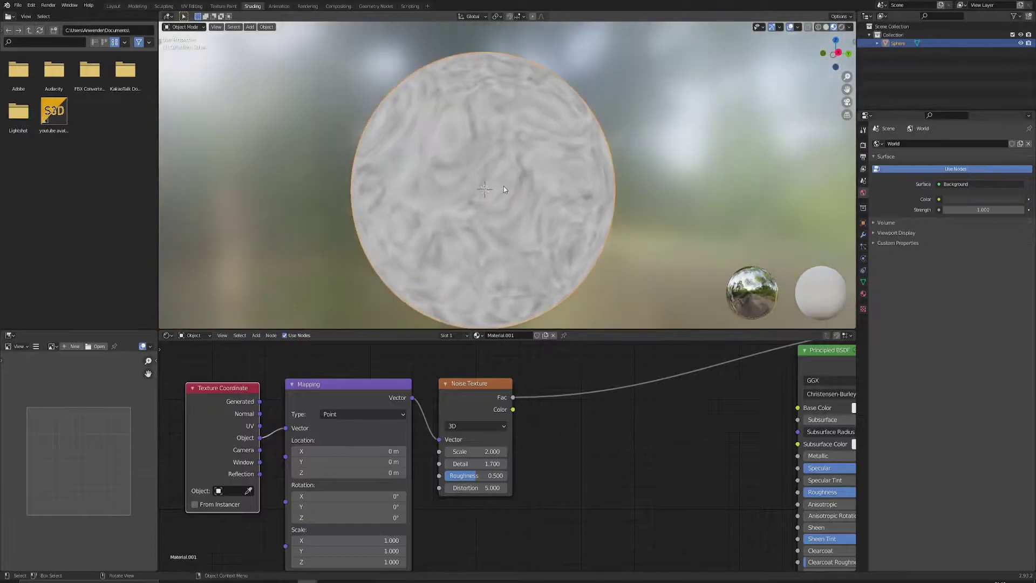
Move the Texture Coordinate, Mapping and Noise Texture nodes farther from the Principled BSDF to make room for more nodes
{"action": "scroll", "coordinate": [508, 177], "scroll_direction": "down", "scroll_amount": 3}
{"action": "middle_click_drag", "start_coordinate": [508, 176], "coordinate": [506, 213]}
{"action": "scroll", "coordinate": [499, 177], "scroll_direction": "up", "scroll_amount": 2}
{"action": "scroll", "coordinate": [519, 208], "scroll_direction": "down", "scroll_amount": 2}
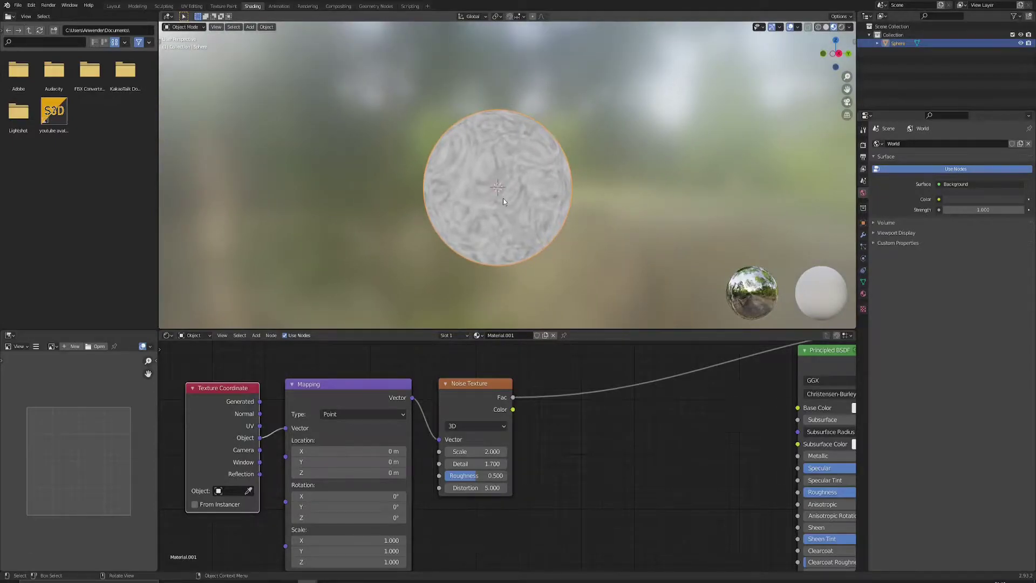
{"action": "scroll", "coordinate": [507, 446], "scroll_direction": "down", "scroll_amount": 2}
{"action": "middle_click_drag", "start_coordinate": [549, 447], "coordinate": [597, 442]}
{"action": "left_click_drag", "start_coordinate": [279, 371], "coordinate": [554, 474]}
{"action": "key", "text": "g"}
{"action": "left_click", "coordinate": [426, 483]}
Add a ColorRamp node onto the link leaving the Noise Texture's Fac output
{"action": "key", "text": "F3"}
{"action": "type", "text": "co"}
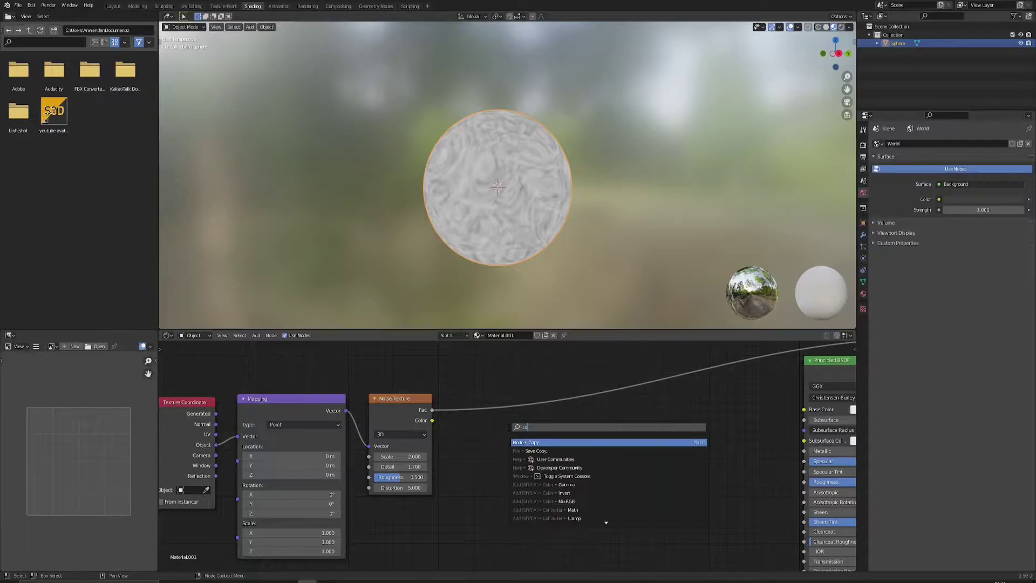
{"action": "type", "text": "lor"}
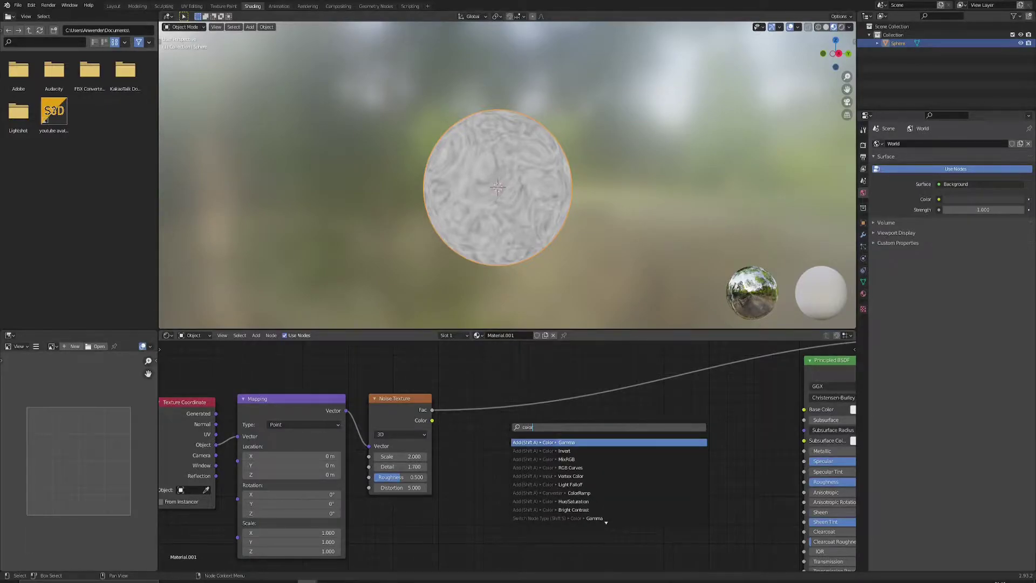
{"action": "type", "text": "ra"}
{"action": "key", "text": "Return"}
{"action": "left_click", "coordinate": [477, 396]}
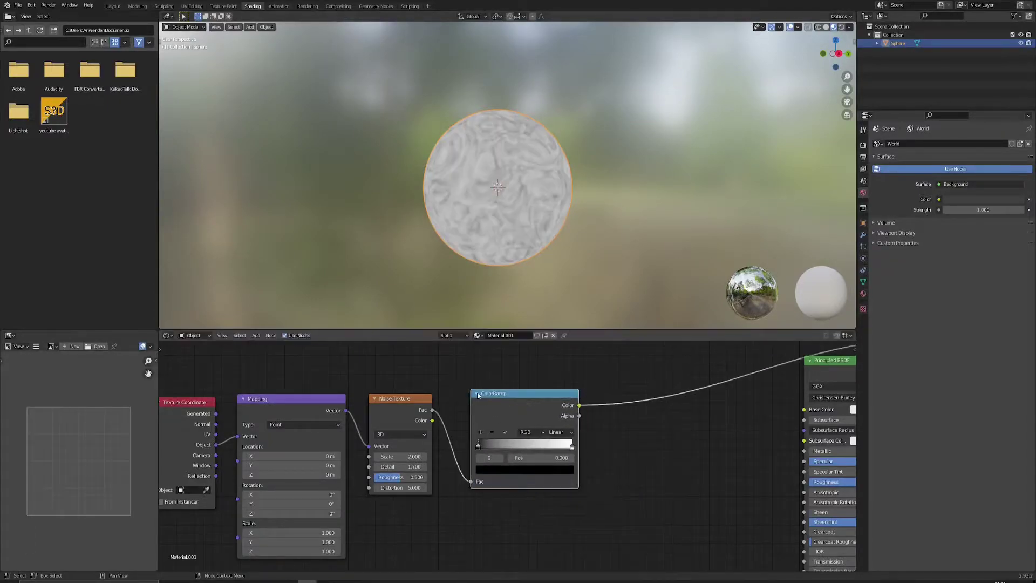
Move the ColorRamp's black stop to 0.282 and its white stop inward to roughly three quarters, and reposition the node slightly
{"action": "left_click_drag", "start_coordinate": [478, 447], "coordinate": [500, 446]}
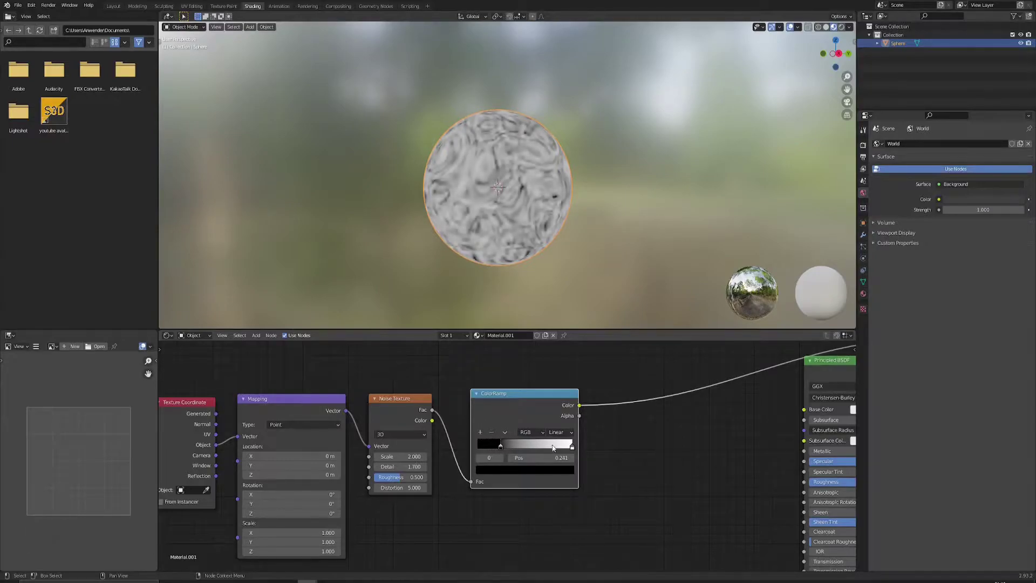
{"action": "left_click_drag", "start_coordinate": [571, 446], "coordinate": [508, 445]}
{"action": "left_click_drag", "start_coordinate": [532, 397], "coordinate": [525, 408]}
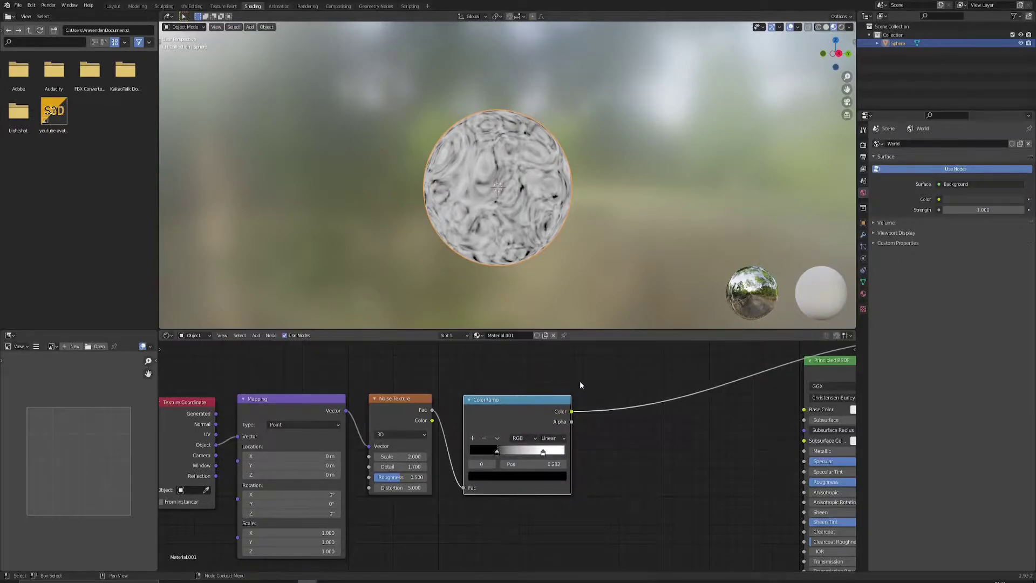
Insert a second ColorRamp node directly after the first one's Color output
{"action": "key", "text": "F3"}
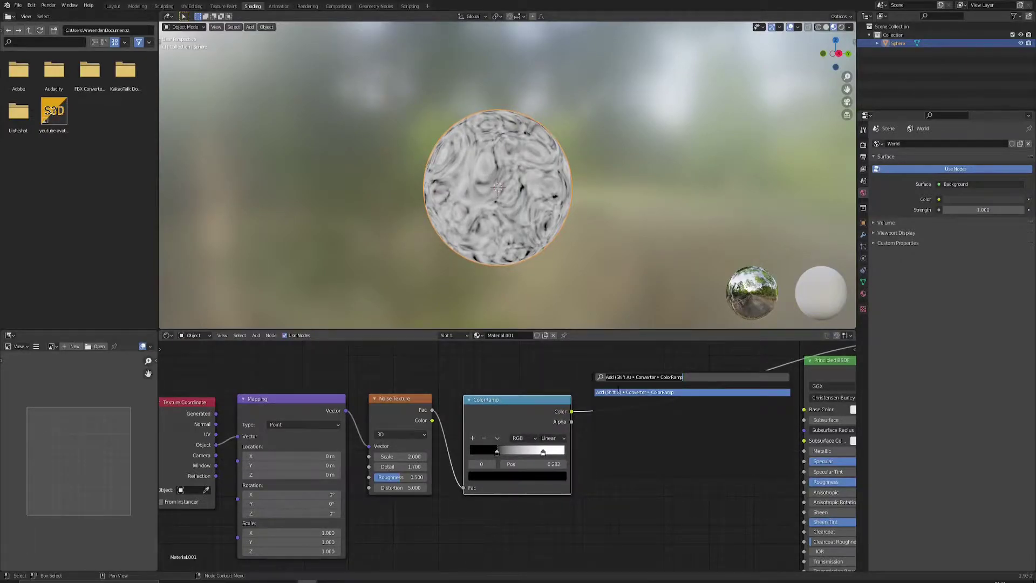
{"action": "left_click", "coordinate": [618, 392]}
{"action": "left_click", "coordinate": [638, 380]}
{"action": "middle_click_drag", "start_coordinate": [638, 380], "coordinate": [506, 383]}
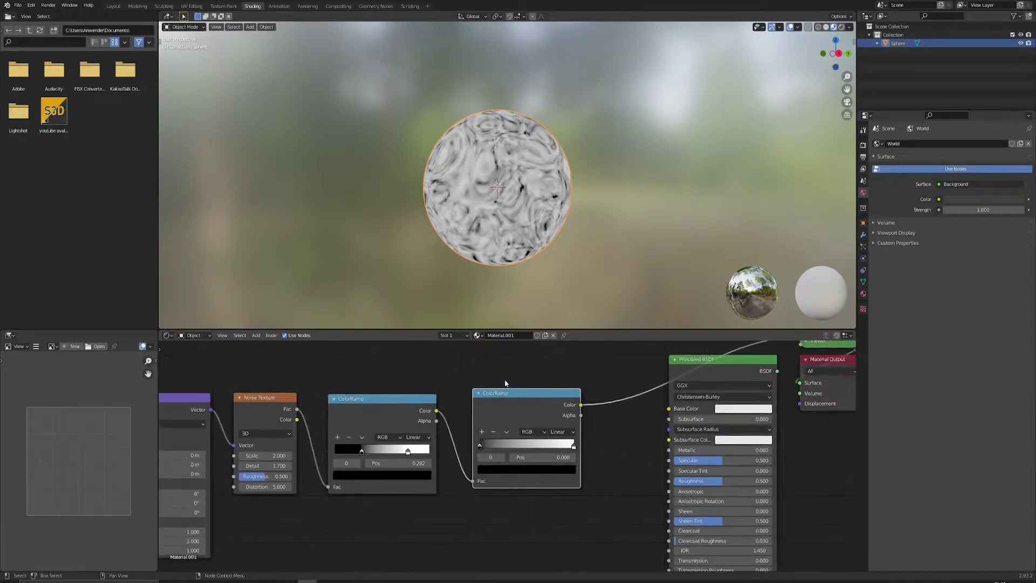
{"action": "scroll", "coordinate": [483, 406], "scroll_direction": "up", "scroll_amount": 2}
Colour the second ColorRamp's first stop bright red and add a bright orange stop in the middle
{"action": "left_click", "coordinate": [478, 472]}
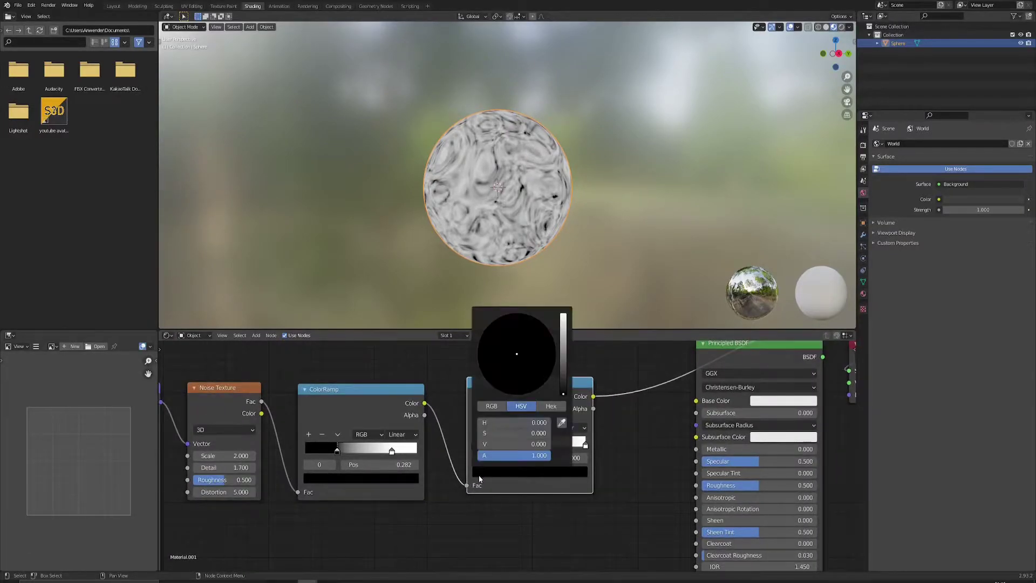
{"action": "left_click_drag", "start_coordinate": [565, 351], "coordinate": [563, 314]}
{"action": "left_click_drag", "start_coordinate": [506, 386], "coordinate": [512, 394]}
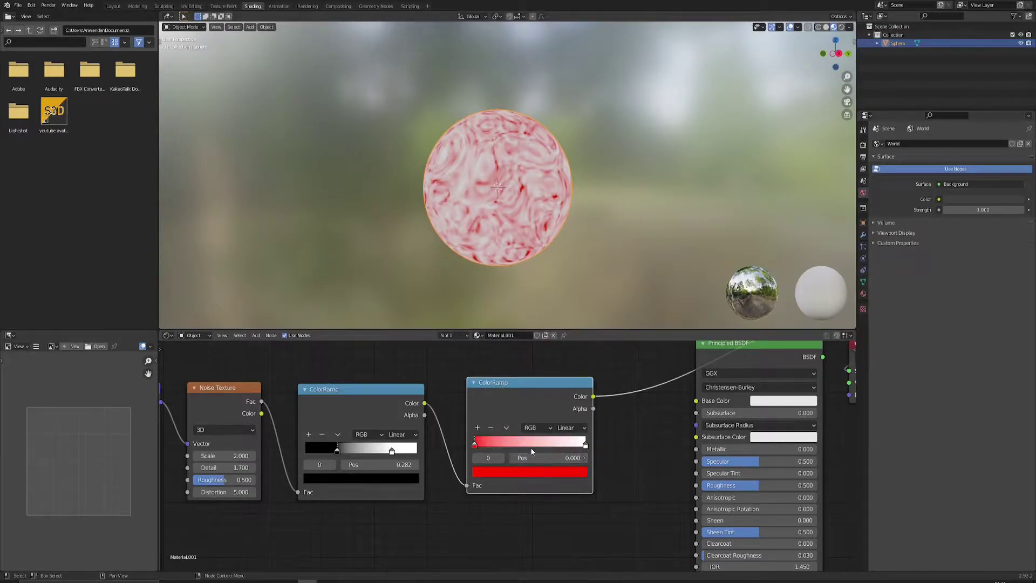
{"action": "left_click", "coordinate": [477, 427]}
{"action": "left_click", "coordinate": [529, 471]}
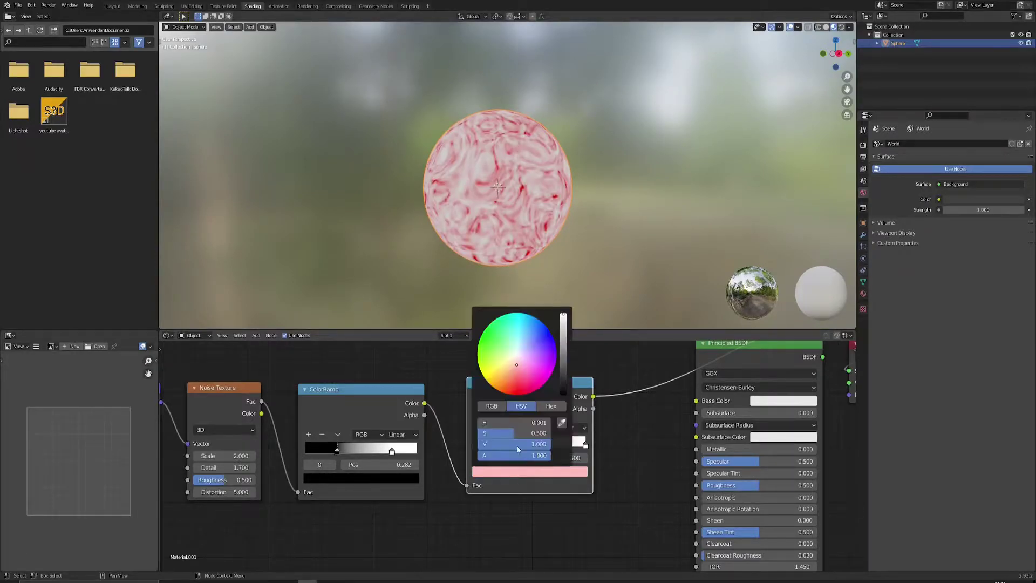
{"action": "left_click", "coordinate": [495, 388]}
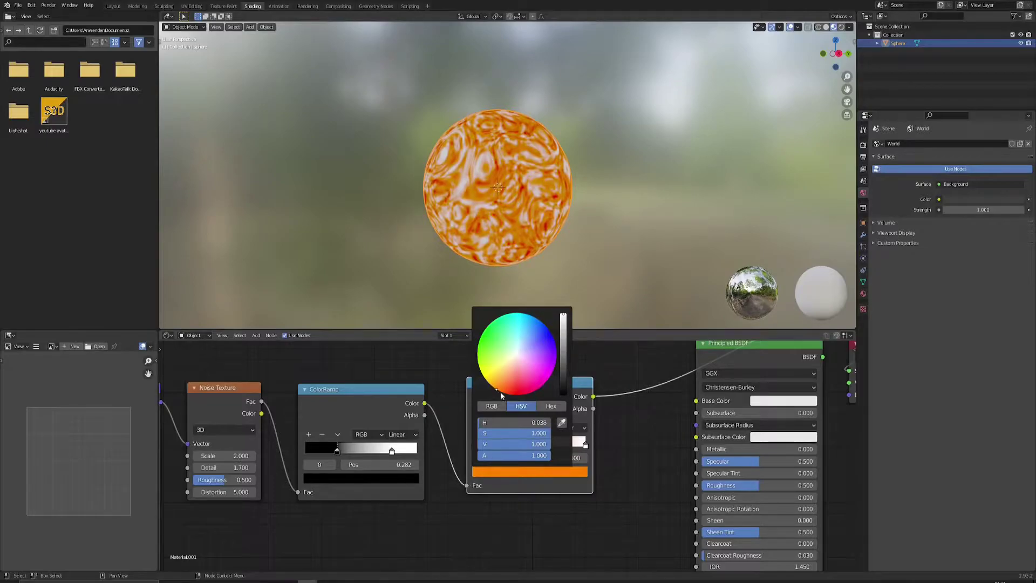
Change the second ColorRamp's end stop from white to a saturated yellow and inspect the sphere
{"action": "left_click", "coordinate": [585, 444]}
{"action": "left_click", "coordinate": [530, 471]}
{"action": "left_click", "coordinate": [506, 369]}
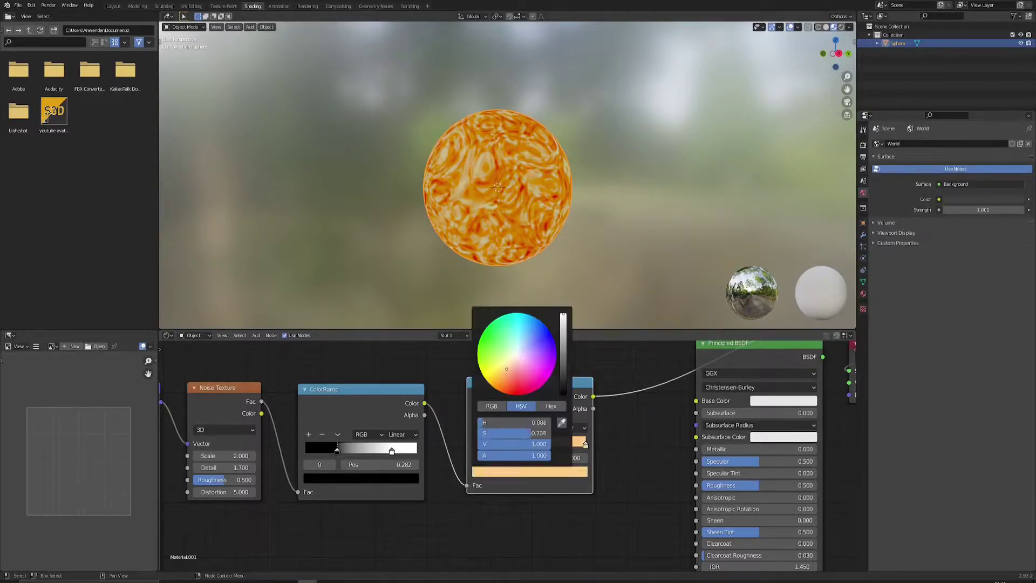
{"action": "left_click_drag", "start_coordinate": [507, 369], "coordinate": [485, 379]}
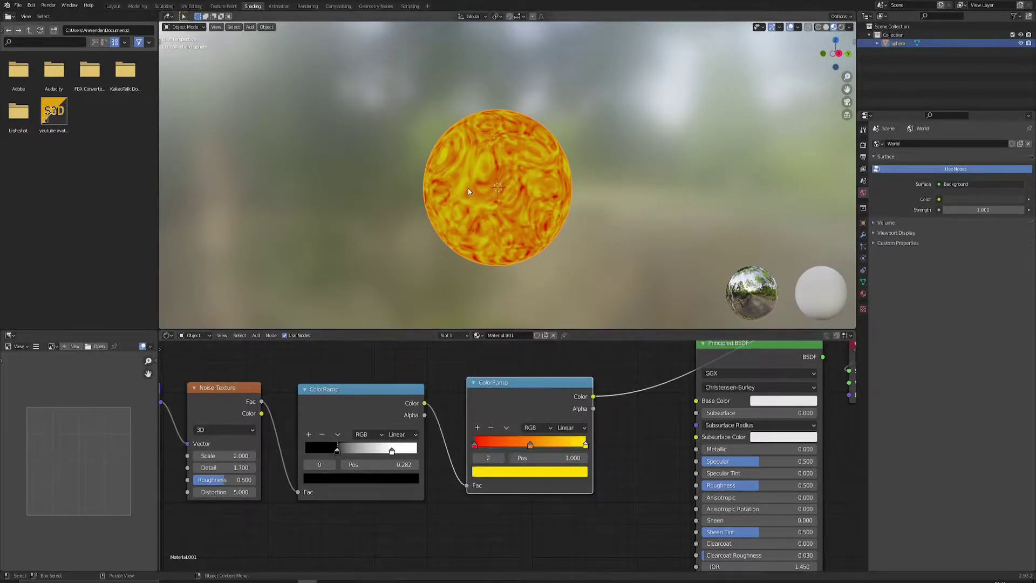
{"action": "middle_click_drag", "start_coordinate": [480, 184], "coordinate": [529, 223]}
{"action": "scroll", "coordinate": [507, 204], "scroll_direction": "up", "scroll_amount": 2}
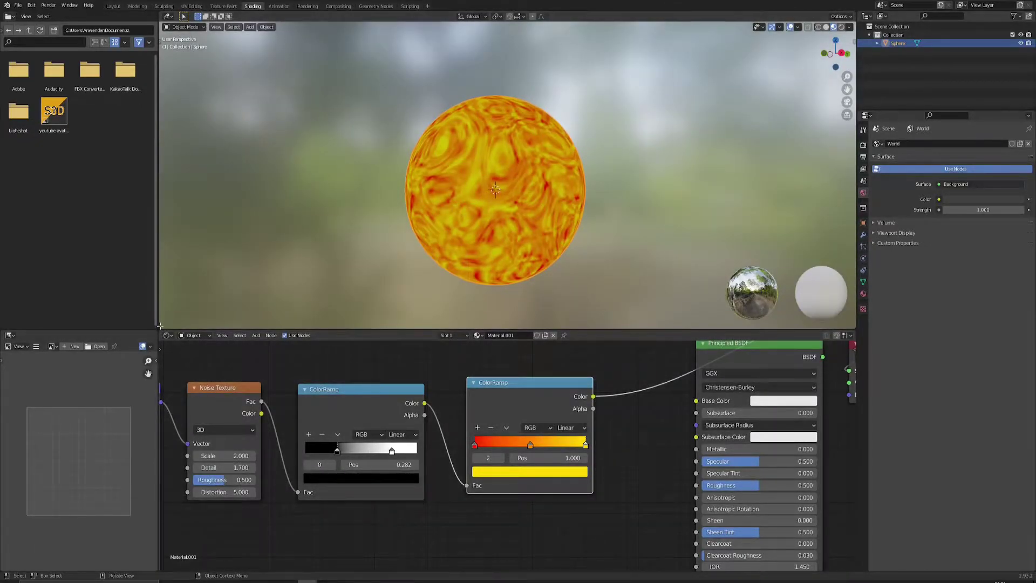
Split the 3D viewport horizontally and turn the new lower area into a Timeline
{"action": "left_click_drag", "start_coordinate": [160, 329], "coordinate": [166, 211]}
{"action": "left_click", "coordinate": [167, 215]}
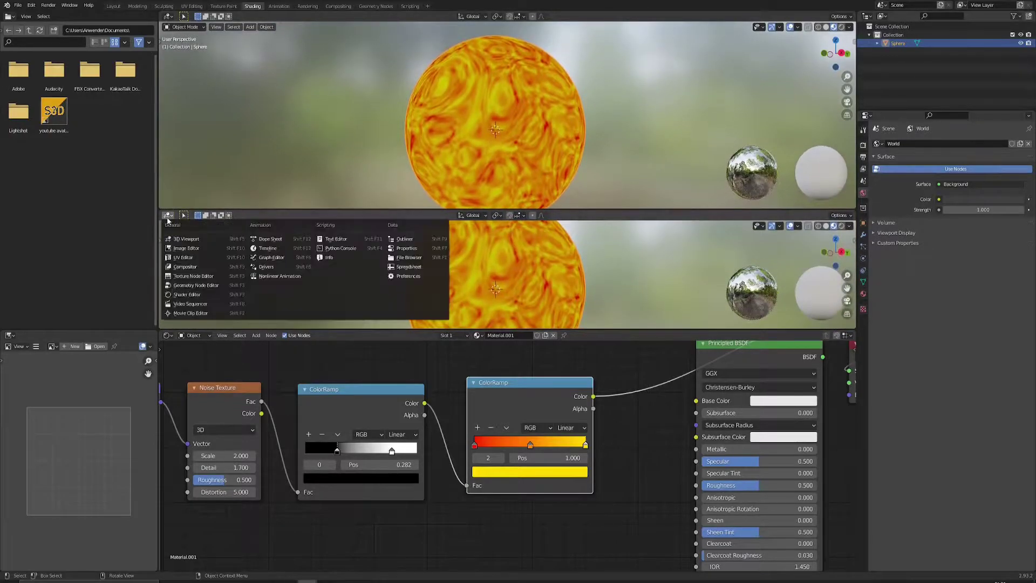
{"action": "left_click", "coordinate": [269, 248]}
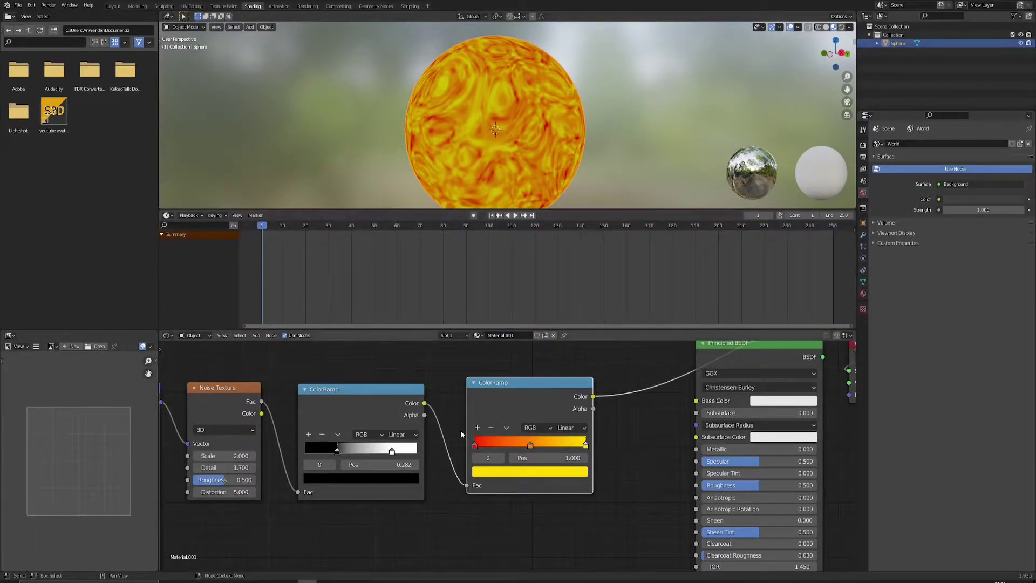
Switch the Noise Texture to 4D and drive its W value with the expression #frame/180
{"action": "middle_click_drag", "start_coordinate": [461, 430], "coordinate": [688, 434]}
{"action": "scroll", "coordinate": [599, 416], "scroll_direction": "down", "scroll_amount": 1}
{"action": "middle_click_drag", "start_coordinate": [598, 416], "coordinate": [619, 375]}
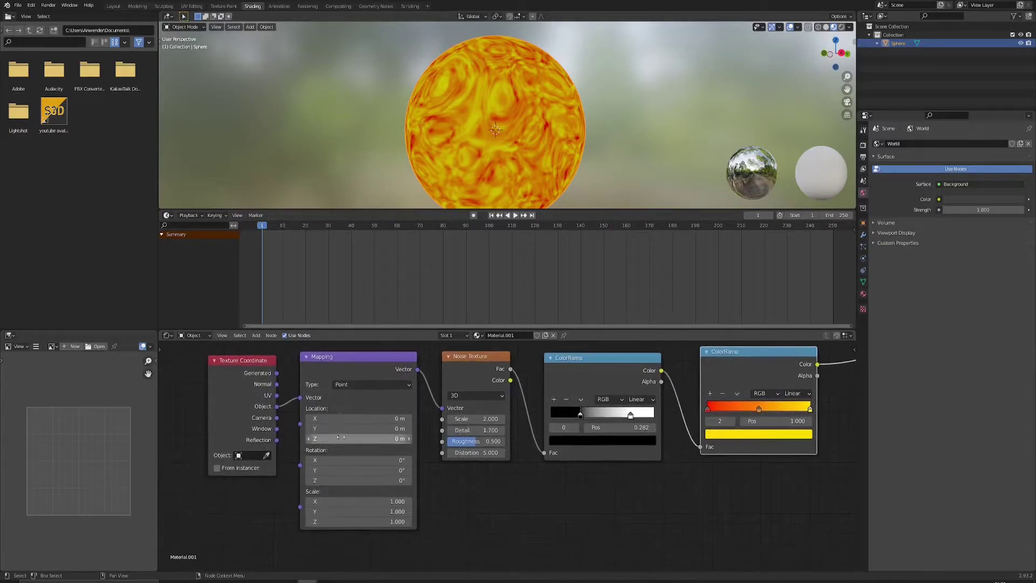
{"action": "middle_click_drag", "start_coordinate": [268, 506], "coordinate": [286, 536]}
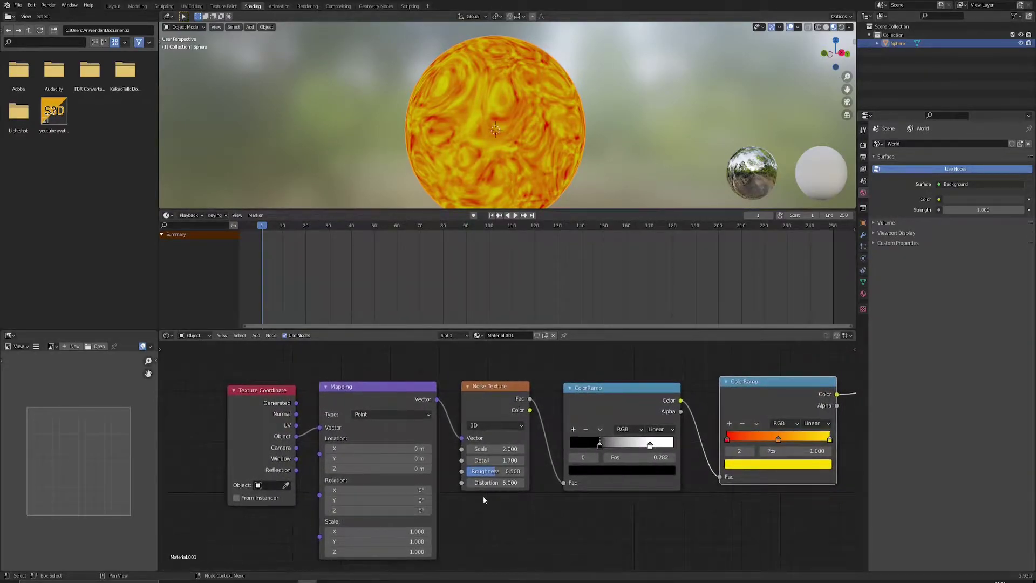
{"action": "left_click", "coordinate": [493, 424]}
{"action": "left_click", "coordinate": [483, 471]}
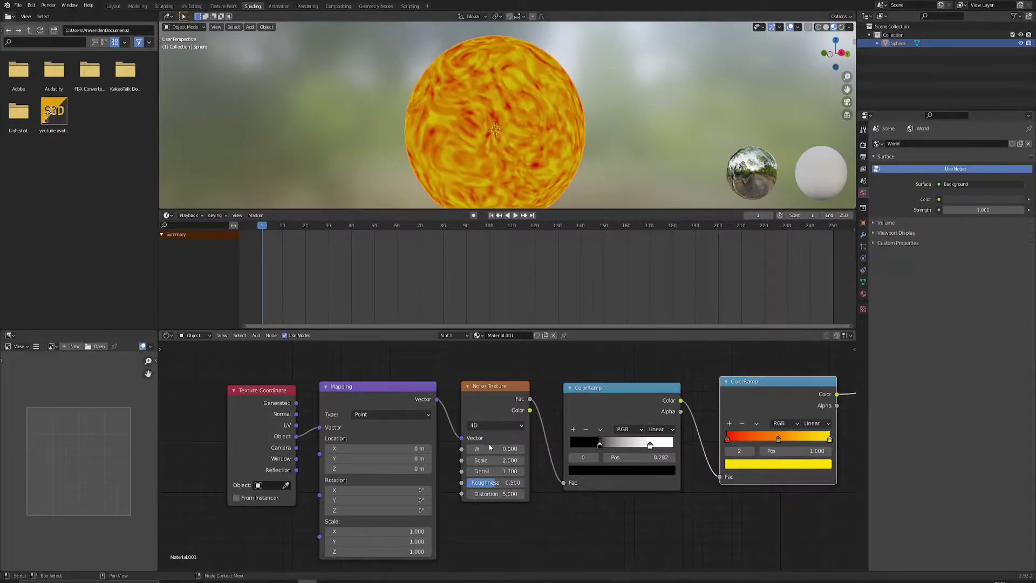
{"action": "left_click", "coordinate": [494, 449]}
{"action": "type", "text": "#"}
{"action": "type", "text": "frame/180"}
{"action": "key", "text": "Return"}
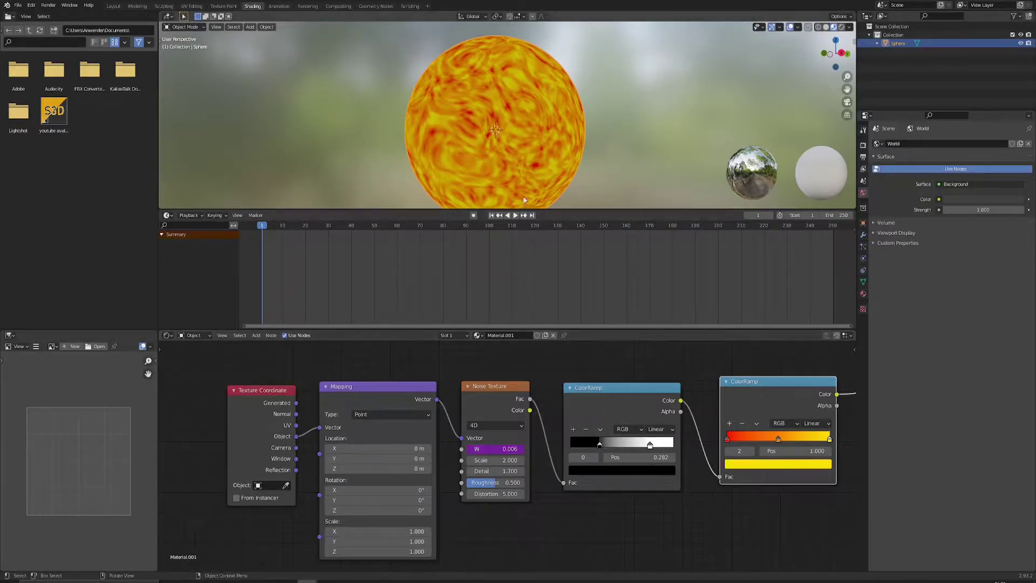
Play the animation and examine the moving pattern on the sphere from several angles, then stop playback
{"action": "left_click", "coordinate": [515, 214]}
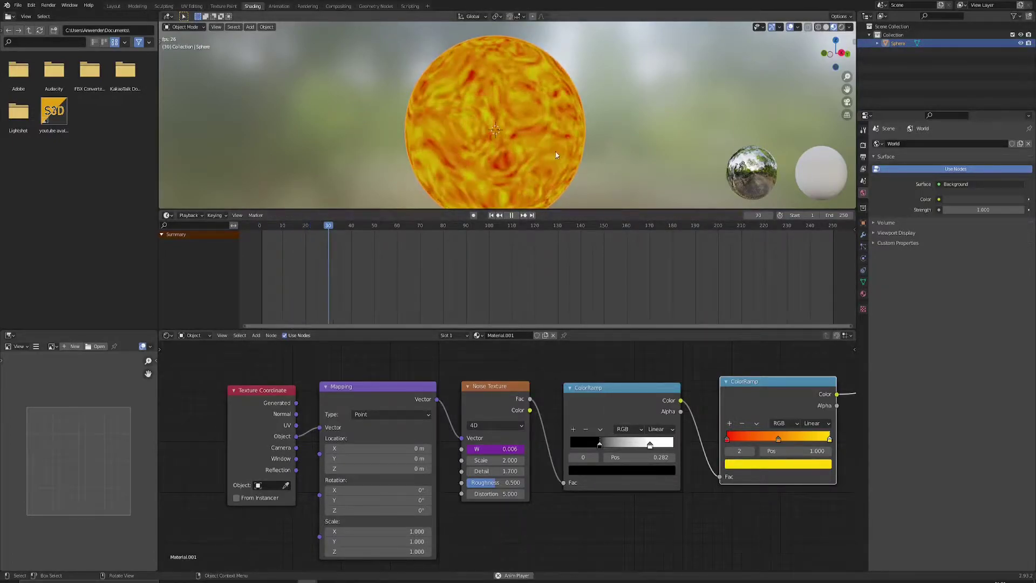
{"action": "middle_click_drag", "start_coordinate": [540, 153], "coordinate": [594, 148]}
{"action": "scroll", "coordinate": [497, 146], "scroll_direction": "up", "scroll_amount": 1}
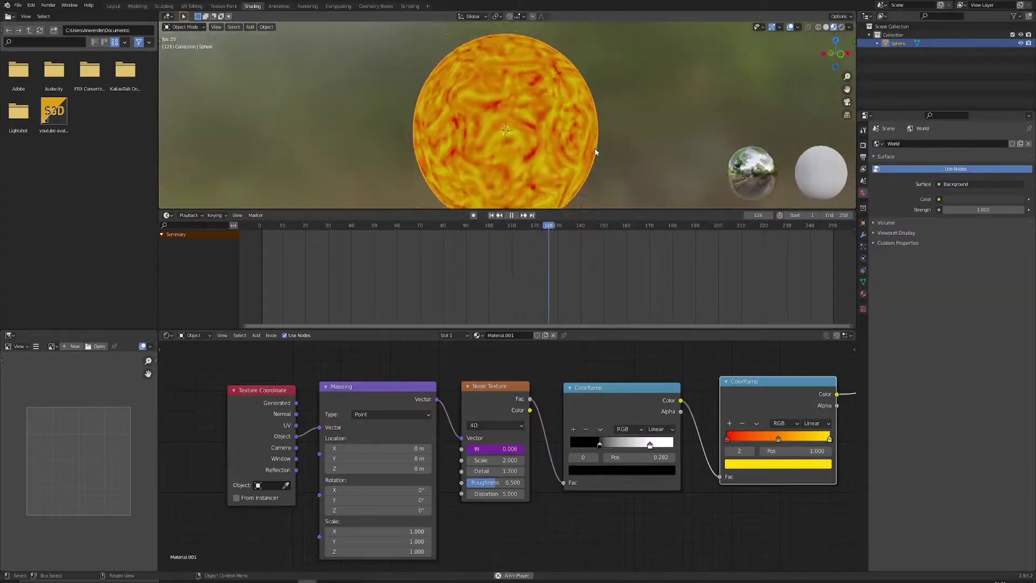
{"action": "middle_click_drag", "start_coordinate": [606, 163], "coordinate": [470, 137]}
{"action": "scroll", "coordinate": [486, 145], "scroll_direction": "down", "scroll_amount": 1}
{"action": "left_click", "coordinate": [511, 215]}
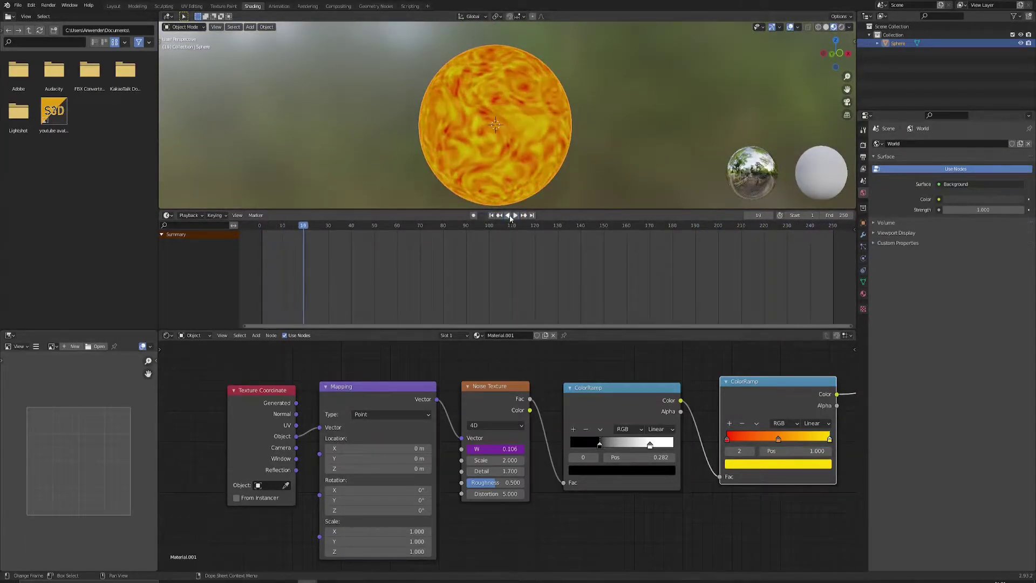
Add a Value node below the Texture Coordinate node and connect it to the Mapping node's Scale input
{"action": "scroll", "coordinate": [509, 464], "scroll_direction": "down", "scroll_amount": 3}
{"action": "middle_click_drag", "start_coordinate": [322, 506], "coordinate": [426, 445]}
{"action": "left_click", "coordinate": [363, 486]}
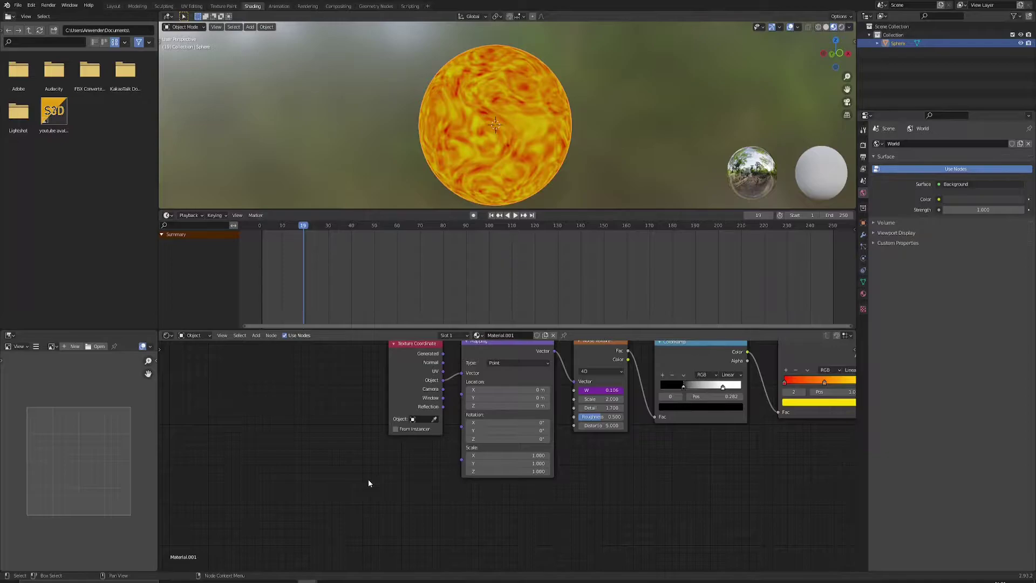
{"action": "key", "text": "F3"}
{"action": "type", "text": "value"}
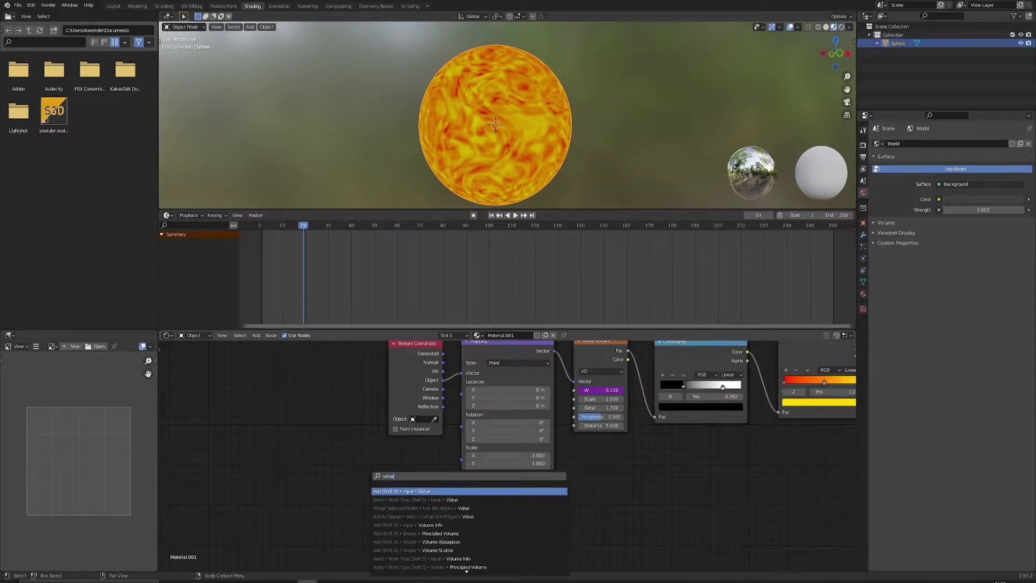
{"action": "key", "text": "Return"}
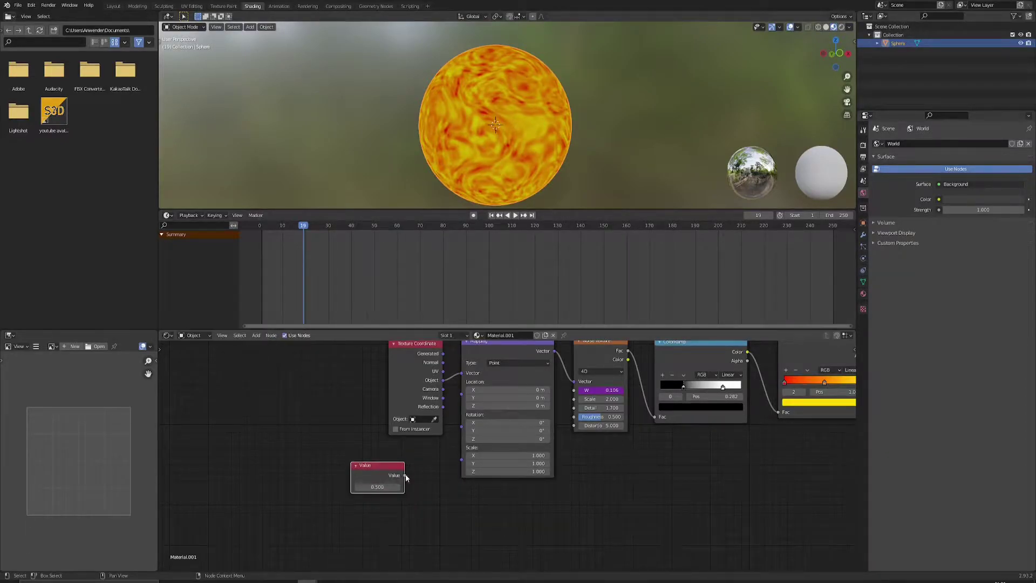
{"action": "left_click_drag", "start_coordinate": [405, 474], "coordinate": [461, 460]}
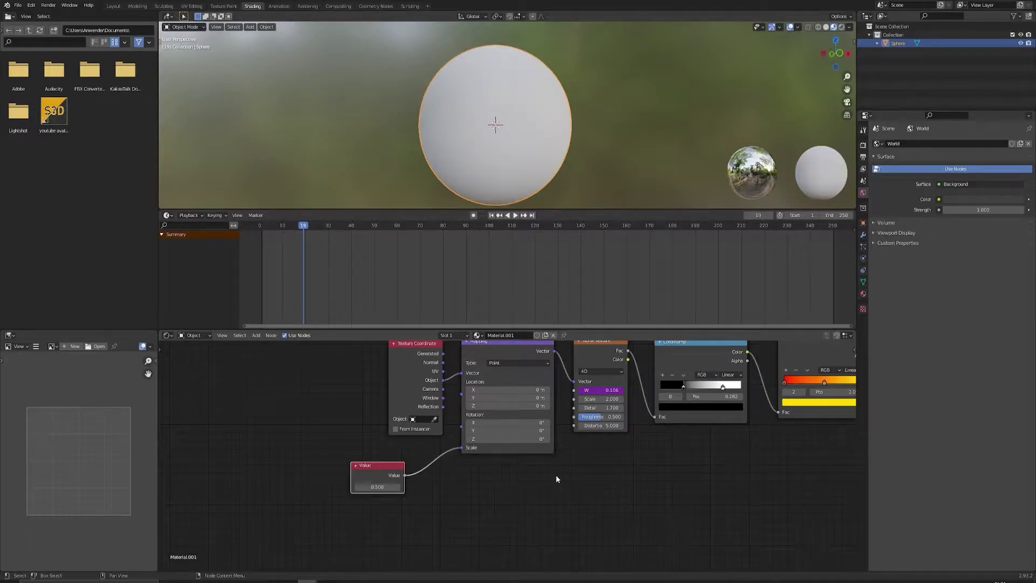
{"action": "left_click_drag", "start_coordinate": [392, 468], "coordinate": [417, 465]}
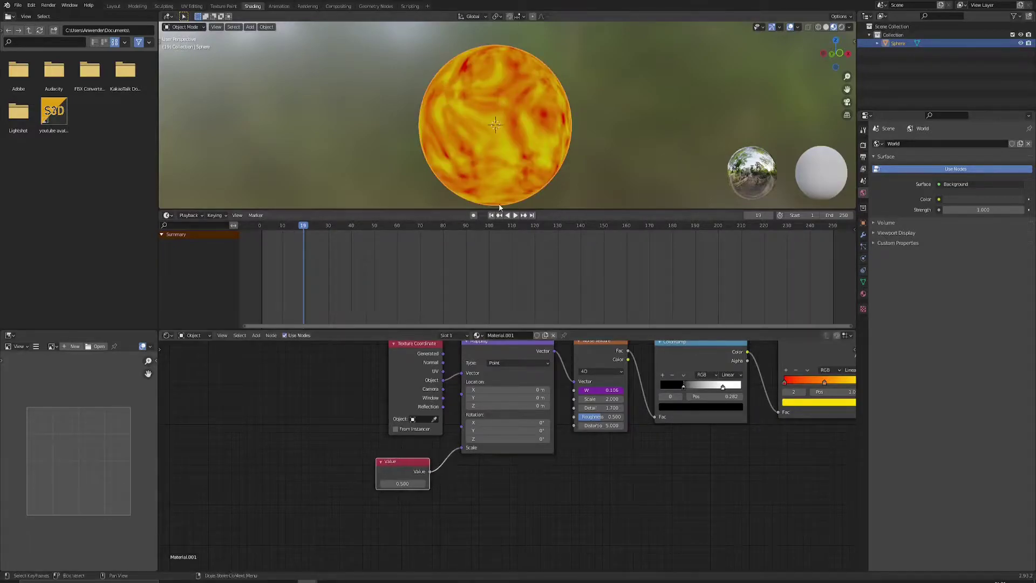
Try texture scales of 1 and 2 in the Value node
{"action": "left_click", "coordinate": [400, 483]}
{"action": "type", "text": "0.5"}
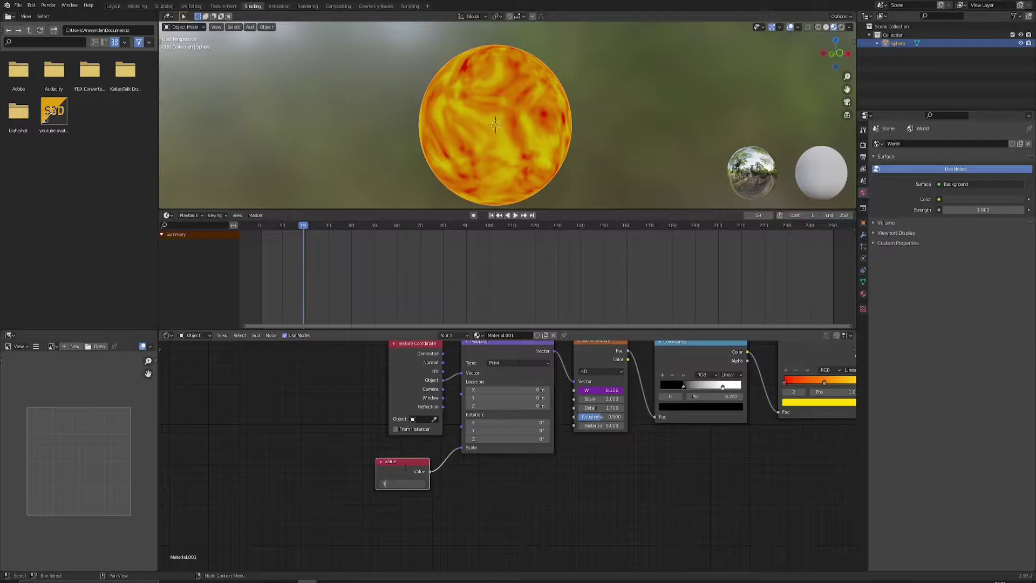
{"action": "key", "text": "Return"}
{"action": "left_click", "coordinate": [396, 481]}
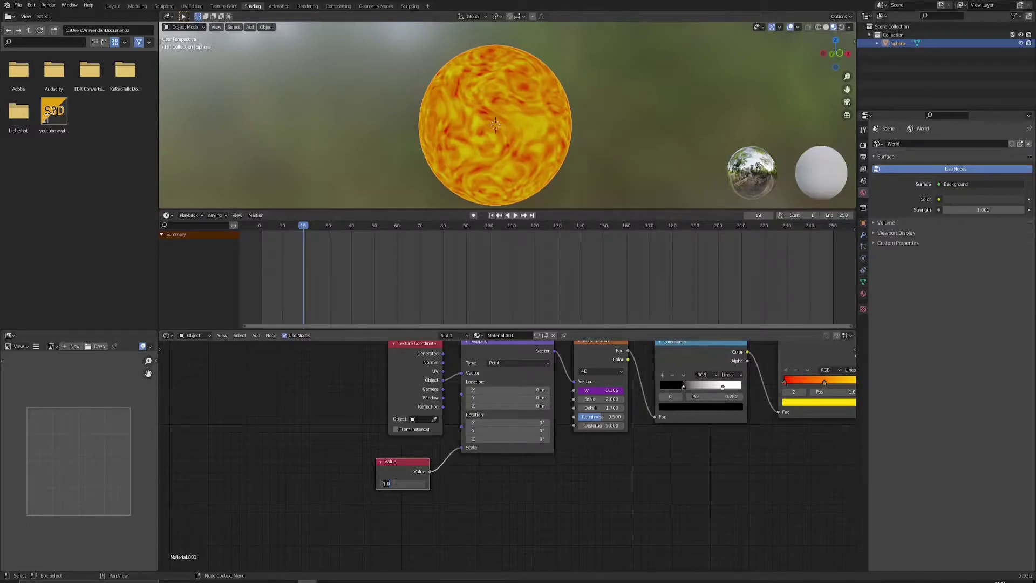
{"action": "type", "text": "2"}
{"action": "key", "text": "Return"}
Set the Value node feeding the Mapping scale to 1.5
{"action": "left_click", "coordinate": [395, 481]}
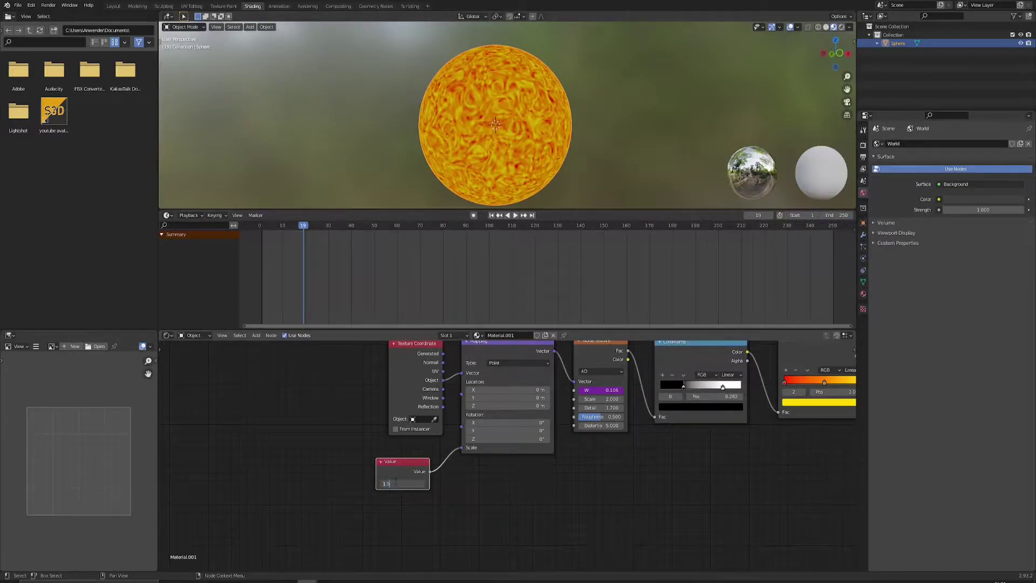
{"action": "type", "text": "1.5"}
{"action": "key", "text": "Return"}
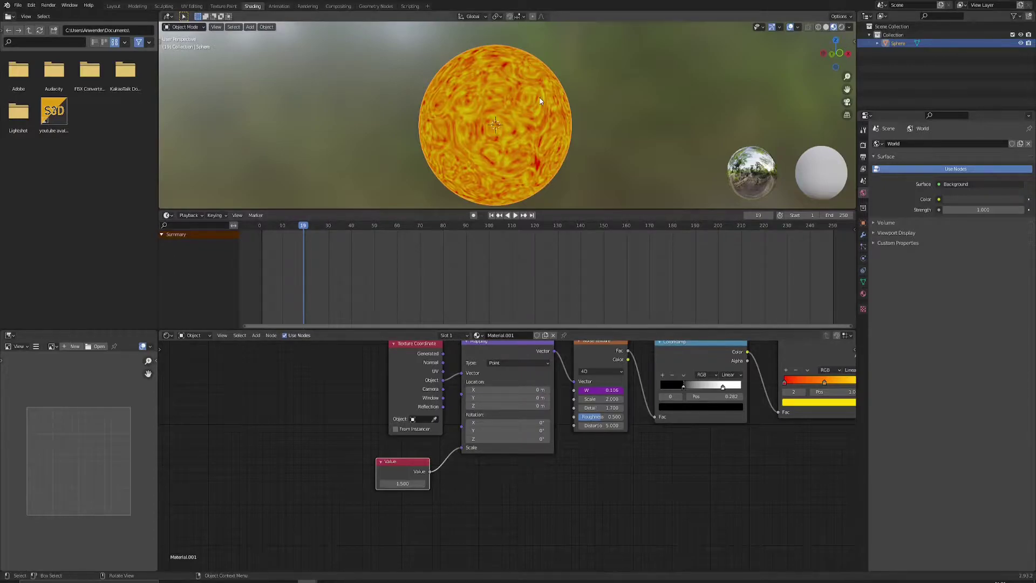
Move the whole texture chain, from the Value and Texture Coordinate nodes to the second ColorRamp, farther from the Principled BSDF
{"action": "middle_click_drag", "start_coordinate": [688, 478], "coordinate": [489, 480]}
{"action": "scroll", "coordinate": [475, 495], "scroll_direction": "down", "scroll_amount": 2}
{"action": "scroll", "coordinate": [490, 467], "scroll_direction": "down", "scroll_amount": 1}
{"action": "left_click_drag", "start_coordinate": [194, 374], "coordinate": [567, 526]}
{"action": "left_click_drag", "start_coordinate": [553, 410], "coordinate": [489, 384]}
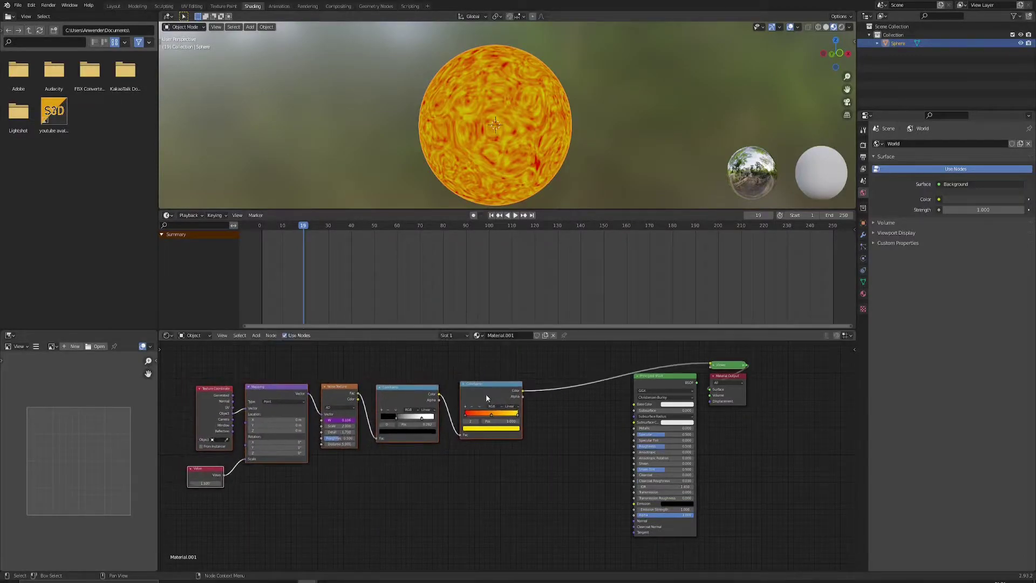
{"action": "scroll", "coordinate": [487, 393], "scroll_direction": "up", "scroll_amount": 5}
{"action": "middle_click_drag", "start_coordinate": [605, 402], "coordinate": [618, 430]}
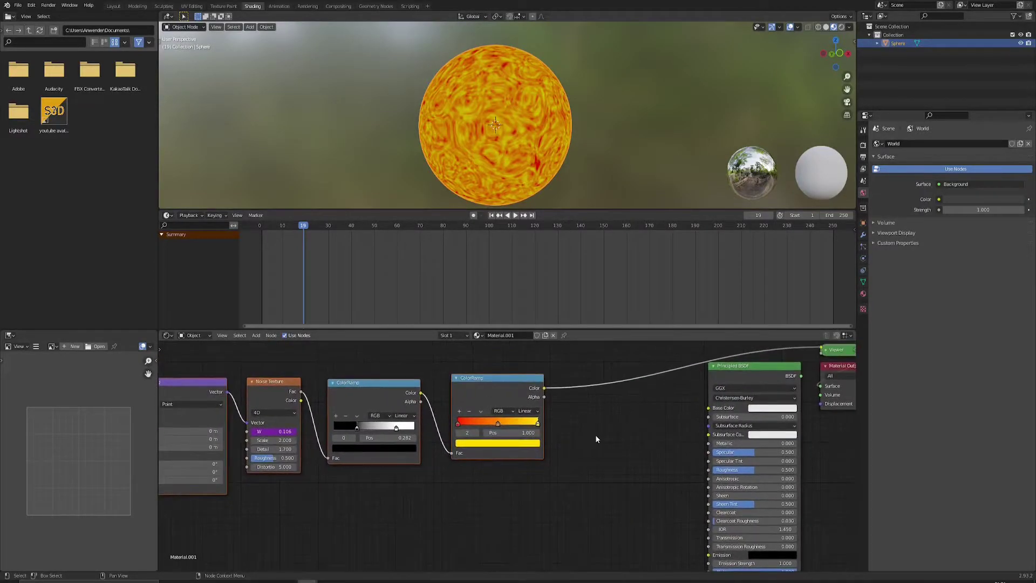
Show the viewport in rendered shading, connect the second ColorRamp's Color to the Principled BSDF's Base Color, and output the Principled BSDF to the material surface
{"action": "left_click", "coordinate": [841, 27]}
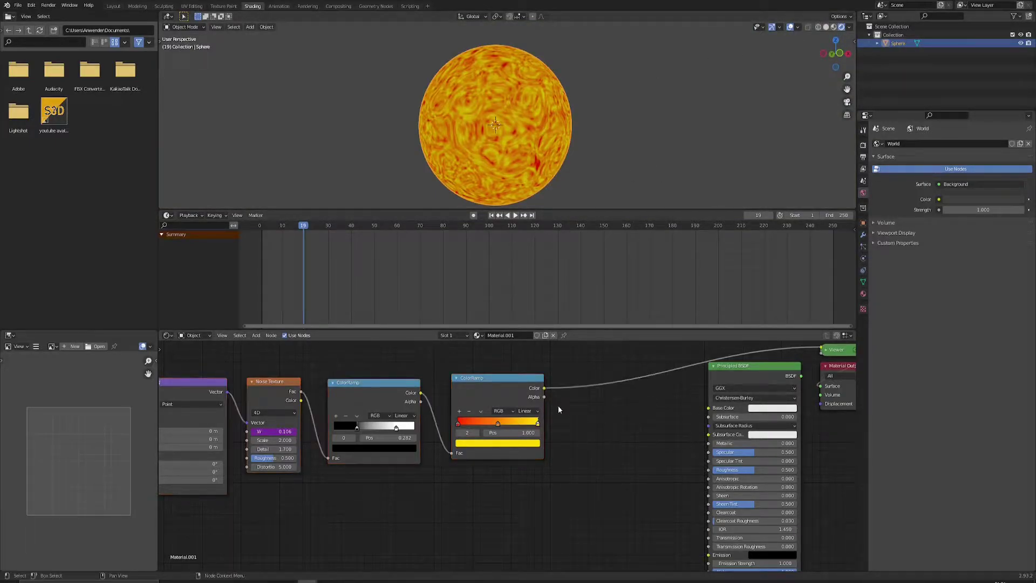
{"action": "left_click_drag", "start_coordinate": [542, 393], "coordinate": [708, 408]}
{"action": "left_click", "coordinate": [738, 371], "text": "ctrl+shift"}
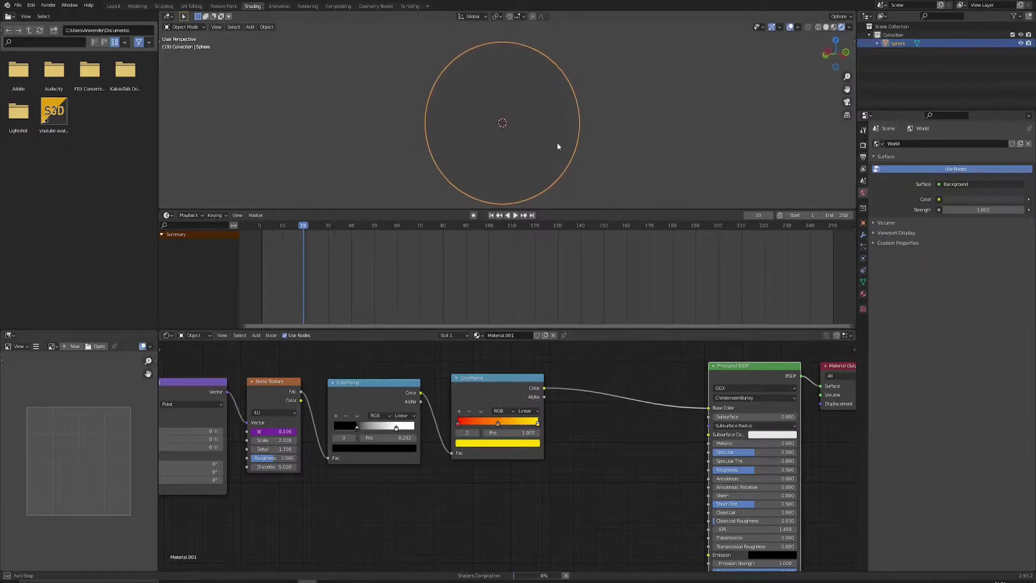
{"action": "middle_click_drag", "start_coordinate": [561, 183], "coordinate": [551, 161]}
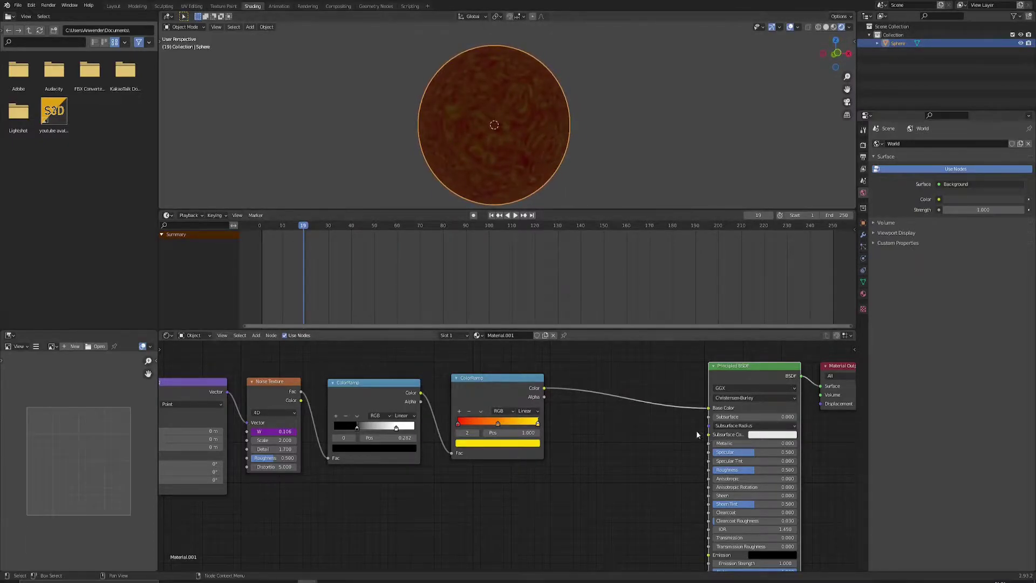
Disconnect the ColorRamp from Base Color and connect its Color output to the Principled BSDF's Emission input
{"action": "left_click_drag", "start_coordinate": [708, 408], "coordinate": [651, 404]}
{"action": "scroll", "coordinate": [651, 465], "scroll_direction": "down", "scroll_amount": 2}
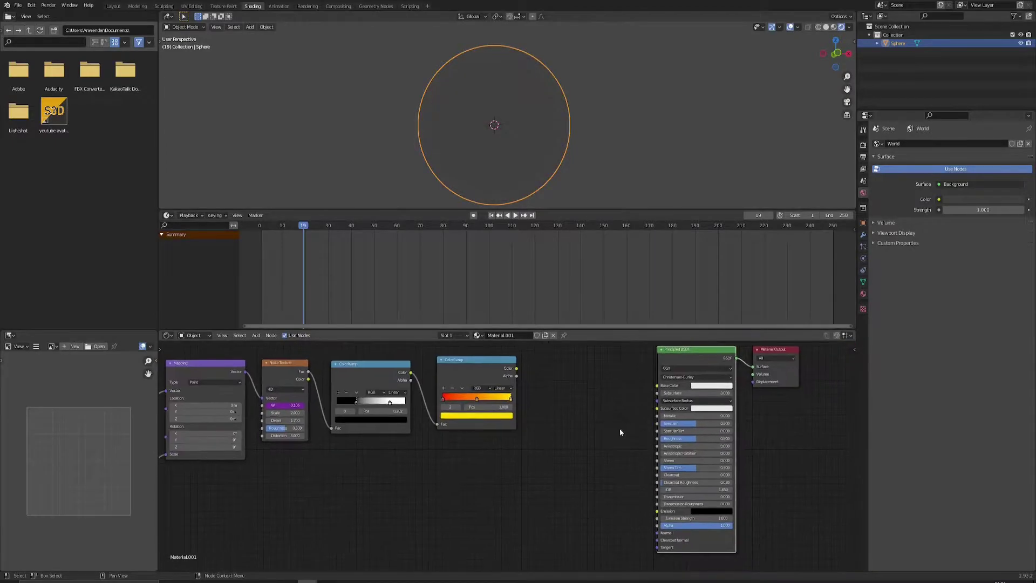
{"action": "left_click_drag", "start_coordinate": [516, 369], "coordinate": [658, 511]}
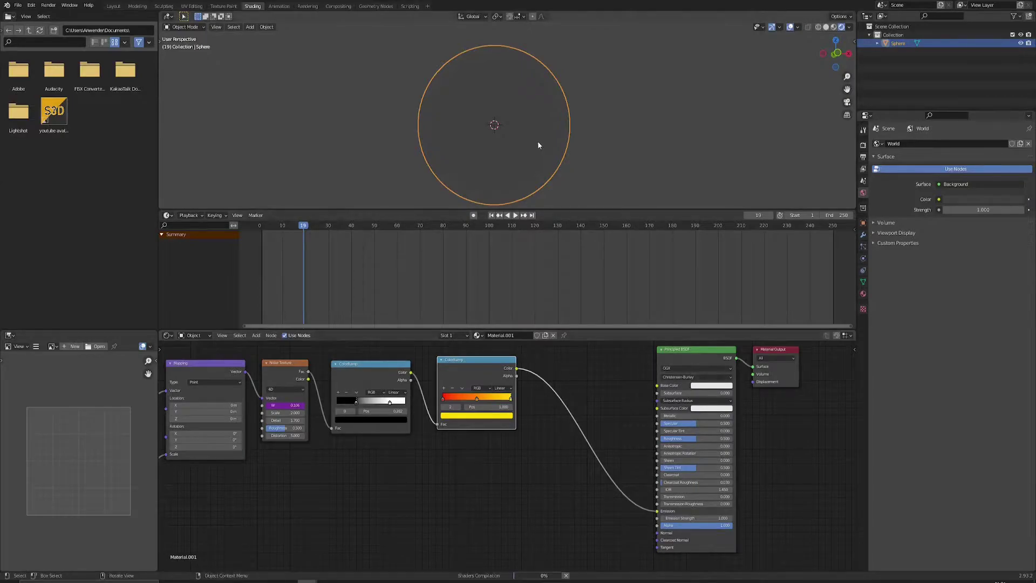
Play the animation to check the emissive surface on the sphere, and return to the first frame
{"action": "mouse_move", "coordinate": [506, 154]}
{"action": "middle_mouse_down"}
{"action": "mouse_move", "coordinate": [533, 152]}
{"action": "mouse_move", "coordinate": [520, 161]}
{"action": "mouse_move", "coordinate": [526, 145]}
{"action": "mouse_move", "coordinate": [525, 157]}
{"action": "middle_mouse_up"}
{"action": "left_click", "coordinate": [514, 215]}
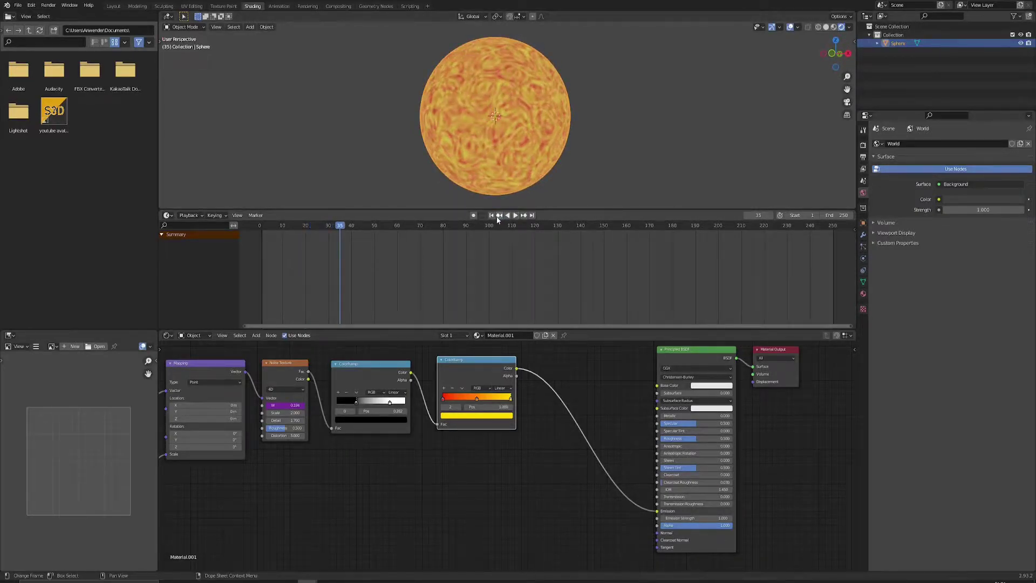
{"action": "left_click", "coordinate": [491, 214]}
Try an Emission Strength of 5 on the Principled BSDF, and settle on 4
{"action": "middle_click_drag", "start_coordinate": [555, 424], "coordinate": [594, 491]}
{"action": "scroll", "coordinate": [593, 503], "scroll_direction": "up", "scroll_amount": 1}
{"action": "middle_click_drag", "start_coordinate": [671, 527], "coordinate": [560, 483]}
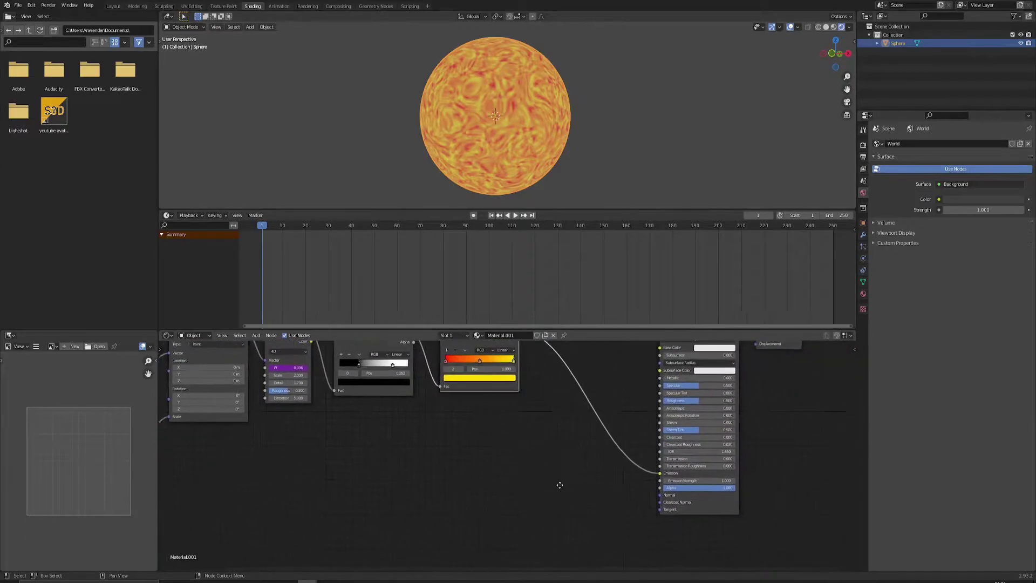
{"action": "scroll", "coordinate": [559, 483], "scroll_direction": "up", "scroll_amount": 4}
{"action": "left_click", "coordinate": [733, 490]}
{"action": "type", "text": "5"}
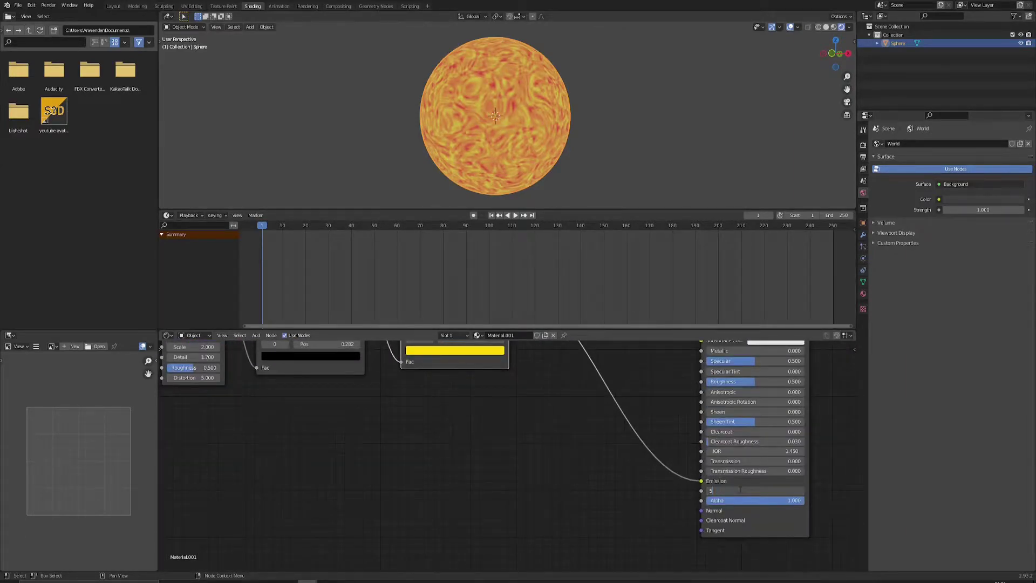
{"action": "key", "text": "Return"}
{"action": "left_click", "coordinate": [738, 490]}
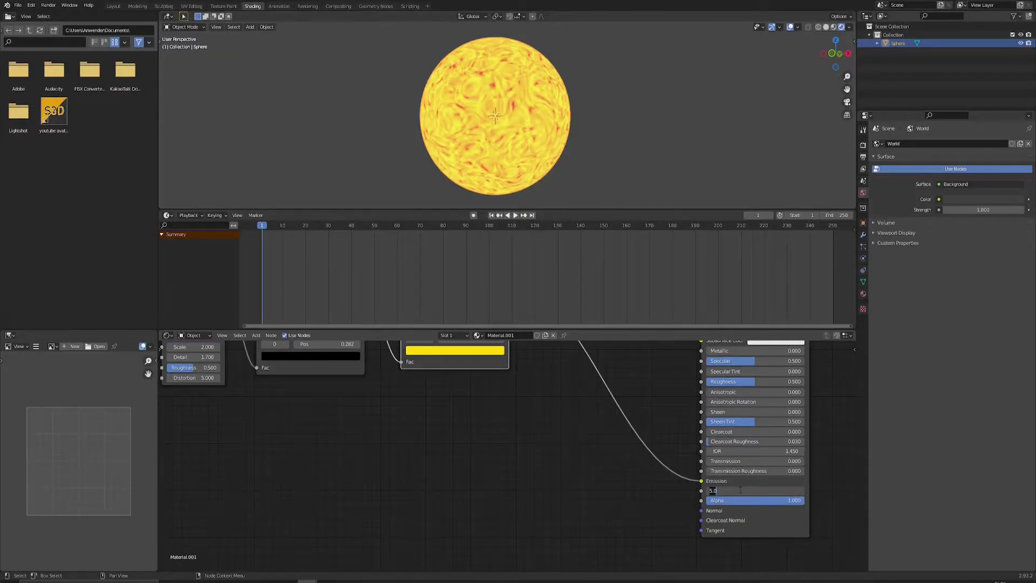
{"action": "type", "text": "4"}
{"action": "key", "text": "Return"}
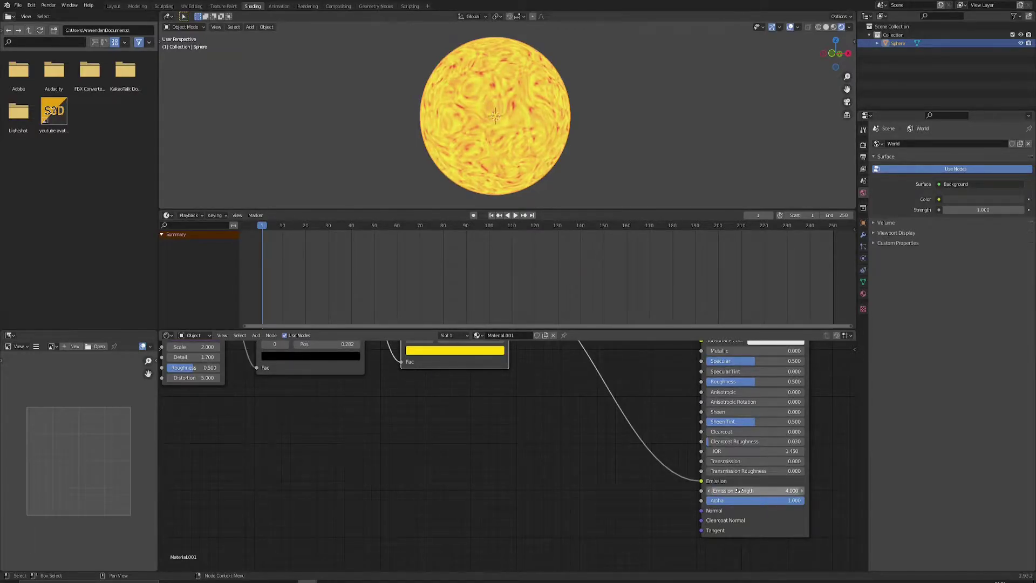
Add a second Noise Texture node below the existing texture chain and set it to 4D
{"action": "scroll", "coordinate": [509, 456], "scroll_direction": "down", "scroll_amount": 6}
{"action": "middle_click_drag", "start_coordinate": [402, 455], "coordinate": [472, 447]}
{"action": "scroll", "coordinate": [505, 467], "scroll_direction": "down", "scroll_amount": 2}
{"action": "middle_click_drag", "start_coordinate": [494, 483], "coordinate": [502, 474]}
{"action": "left_click", "coordinate": [378, 482]}
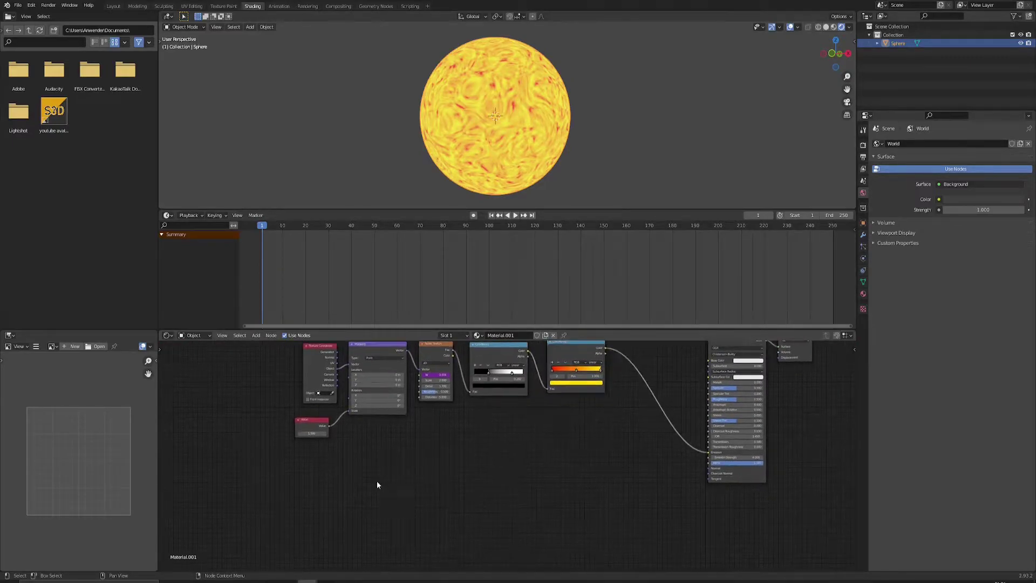
{"action": "key", "text": "F3"}
{"action": "key", "text": "Escape"}
{"action": "key", "text": "shift+a"}
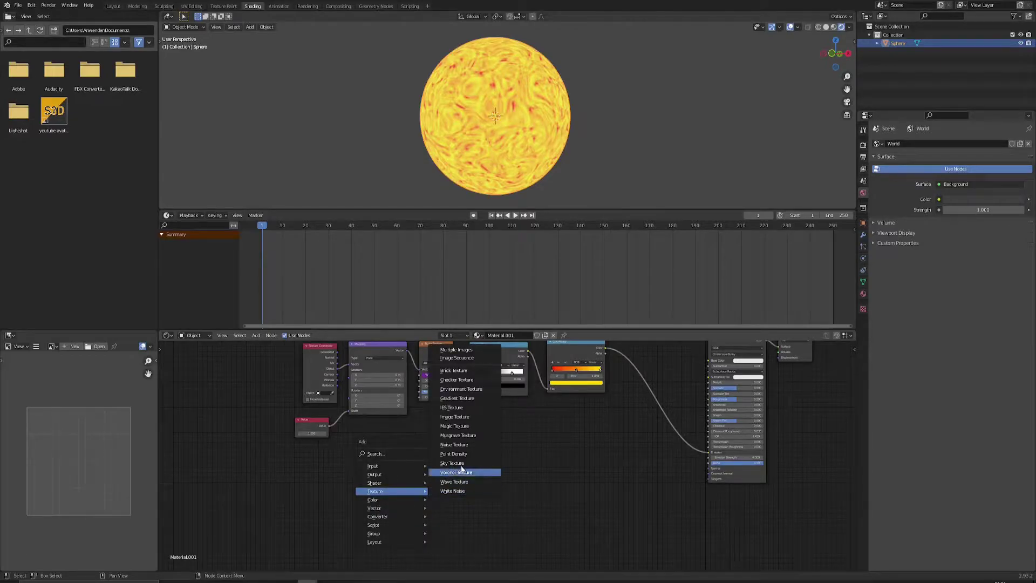
{"action": "left_click", "coordinate": [454, 444]}
{"action": "left_click", "coordinate": [436, 498]}
{"action": "scroll", "coordinate": [437, 498], "scroll_direction": "up", "scroll_amount": 2}
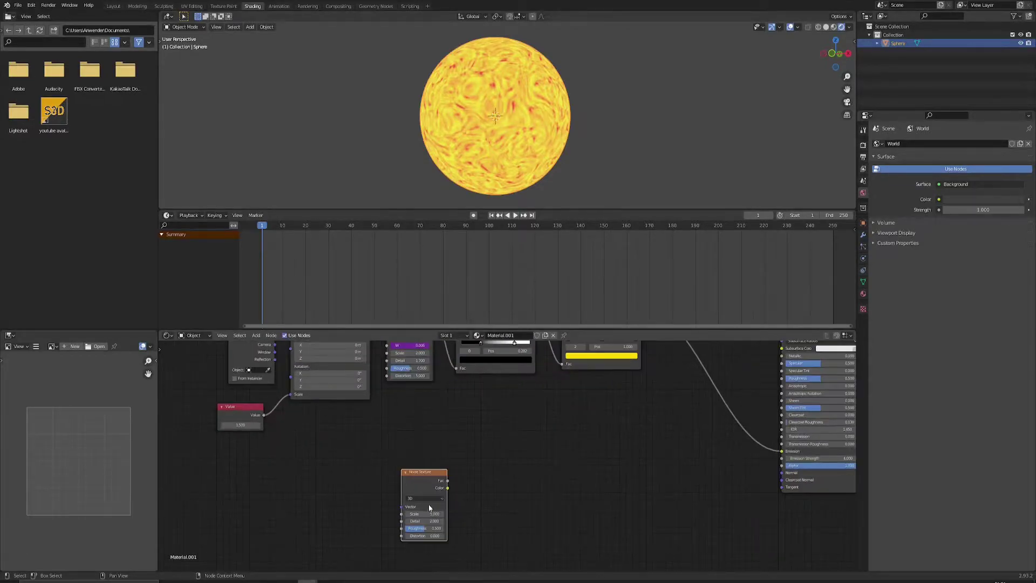
{"action": "left_click", "coordinate": [430, 498]}
{"action": "left_click", "coordinate": [425, 530]}
Add Texture Coordinate and Mapping nodes to the new Noise Texture, and use the Object output as the Mapping vector
{"action": "middle_click_drag", "start_coordinate": [416, 474], "coordinate": [435, 432]}
{"action": "key", "text": "ctrl+t"}
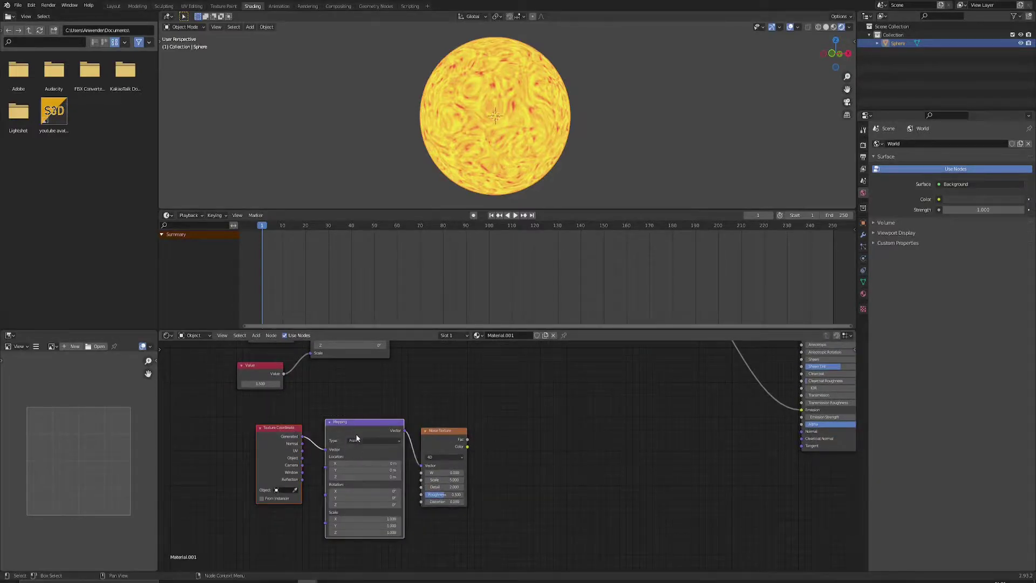
{"action": "left_click_drag", "start_coordinate": [360, 422], "coordinate": [357, 439]}
{"action": "left_click", "coordinate": [311, 453]}
{"action": "left_click_drag", "start_coordinate": [300, 474], "coordinate": [323, 466]}
{"action": "middle_click_drag", "start_coordinate": [218, 550], "coordinate": [275, 513]}
{"action": "left_click", "coordinate": [275, 513]}
Duplicate the 1.5 Value node below the new Texture Coordinate node and connect it to the new Mapping node's Scale
{"action": "middle_click_drag", "start_coordinate": [288, 381], "coordinate": [279, 405]}
{"action": "scroll", "coordinate": [328, 355], "scroll_direction": "down", "scroll_amount": 1}
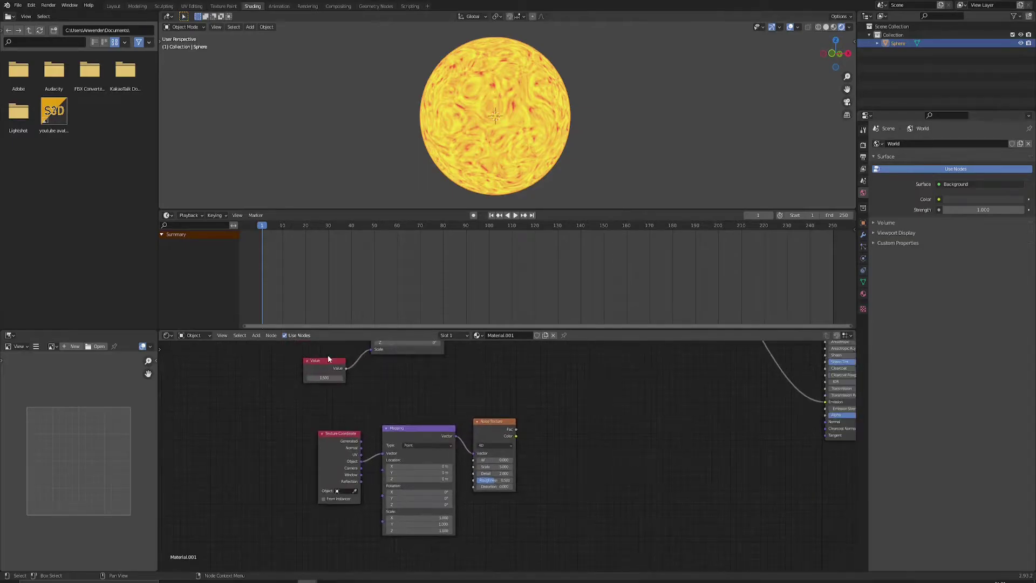
{"action": "key", "text": "shift+d"}
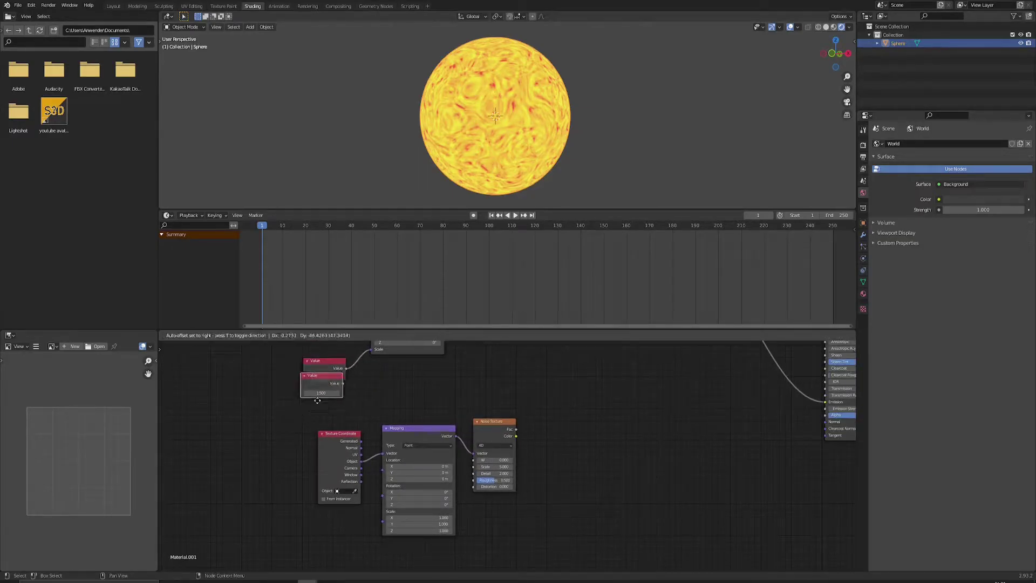
{"action": "left_click", "coordinate": [323, 545]}
{"action": "scroll", "coordinate": [334, 531], "scroll_direction": "up", "scroll_amount": 5}
{"action": "middle_click_drag", "start_coordinate": [330, 531], "coordinate": [406, 411]}
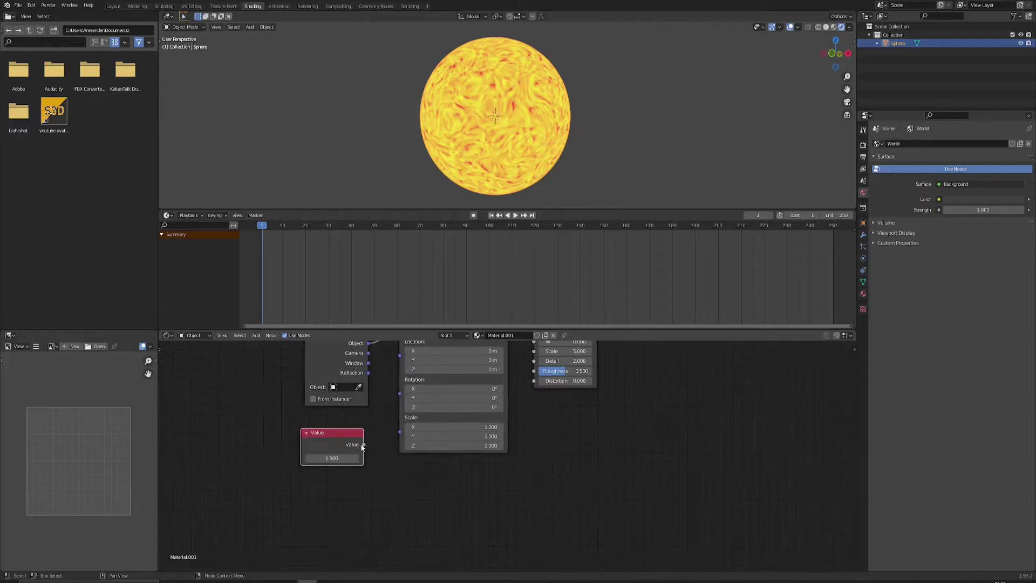
{"action": "left_click_drag", "start_coordinate": [363, 445], "coordinate": [400, 429]}
Preview the new Noise Texture's Fac output directly on the sphere
{"action": "middle_click_drag", "start_coordinate": [438, 425], "coordinate": [349, 504]}
{"action": "left_click", "coordinate": [482, 376], "text": "ctrl+shift"}
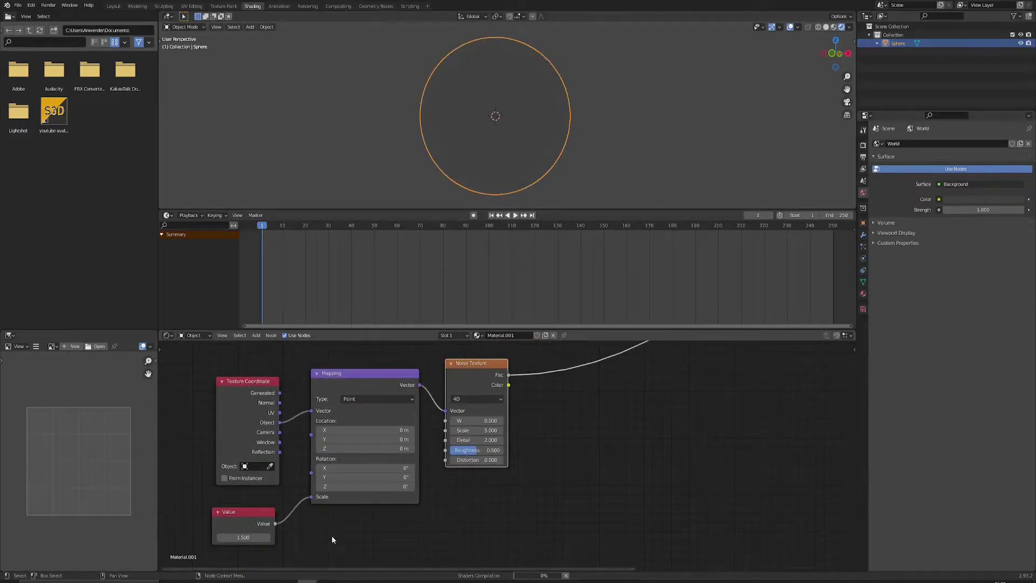
{"action": "middle_click_drag", "start_coordinate": [332, 539], "coordinate": [392, 521]}
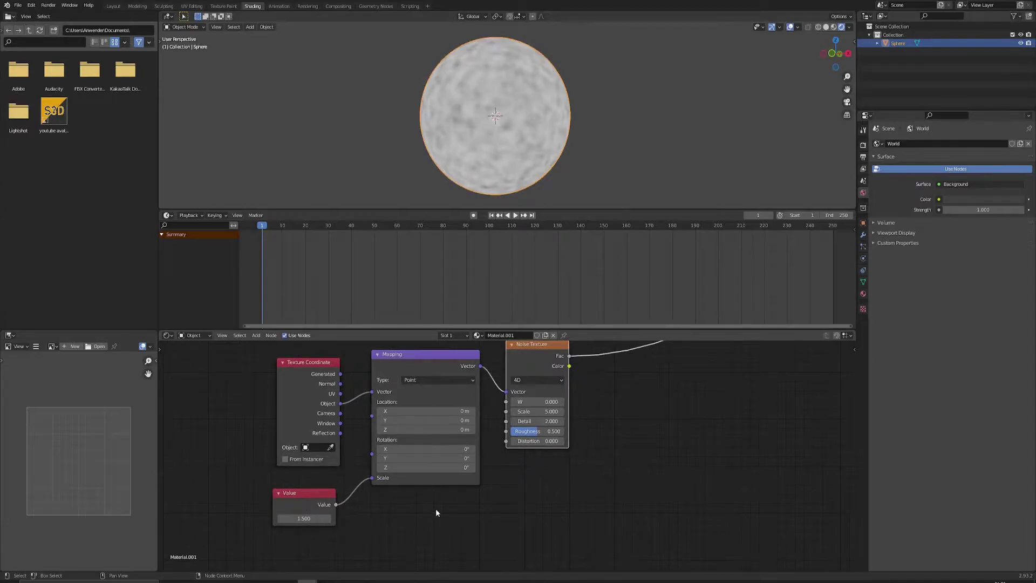
Keep the new Noise Texture's Scale at 5 and set its Detail to 5, Roughness to 0.6 and Distortion to 3
{"action": "left_click", "coordinate": [533, 412]}
{"action": "key", "text": "Return"}
{"action": "left_click", "coordinate": [539, 421]}
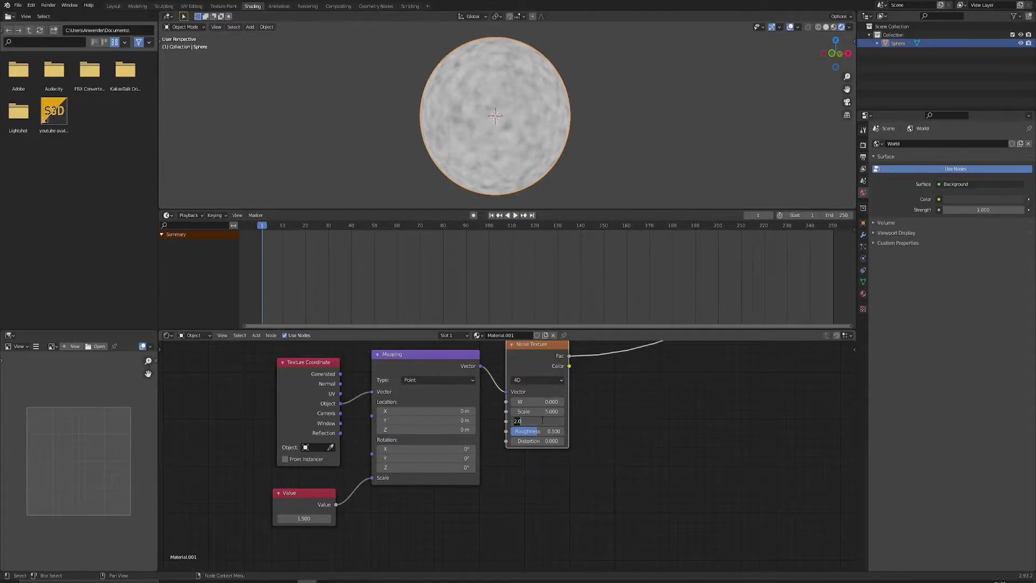
{"action": "type", "text": "5"}
{"action": "key", "text": "Return"}
{"action": "middle_click_drag", "start_coordinate": [583, 385], "coordinate": [562, 424]}
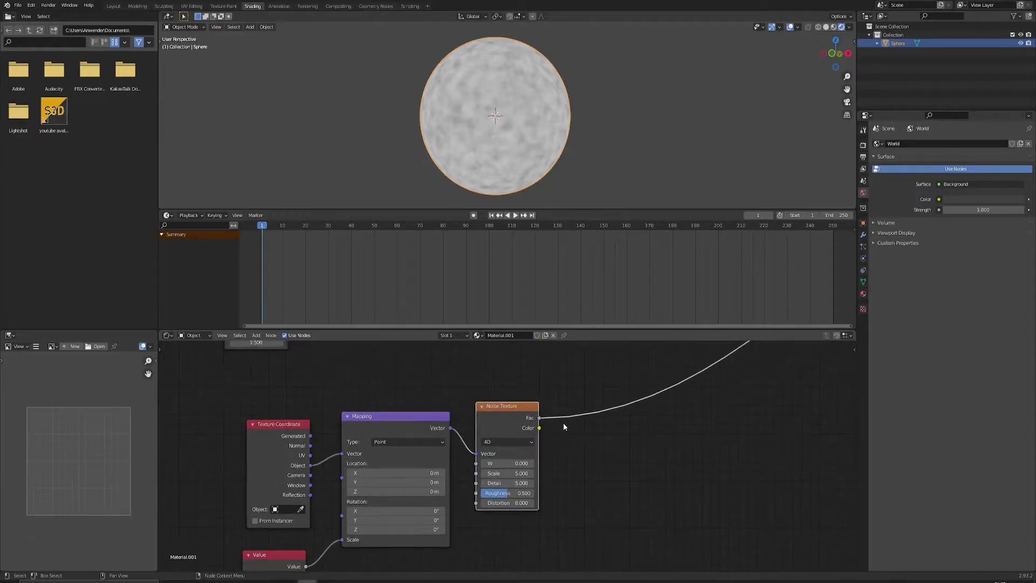
{"action": "left_click", "coordinate": [519, 494]}
{"action": "type", "text": "0.6"}
{"action": "key", "text": "Return"}
{"action": "left_click", "coordinate": [516, 502]}
{"action": "type", "text": "3"}
{"action": "key", "text": "Return"}
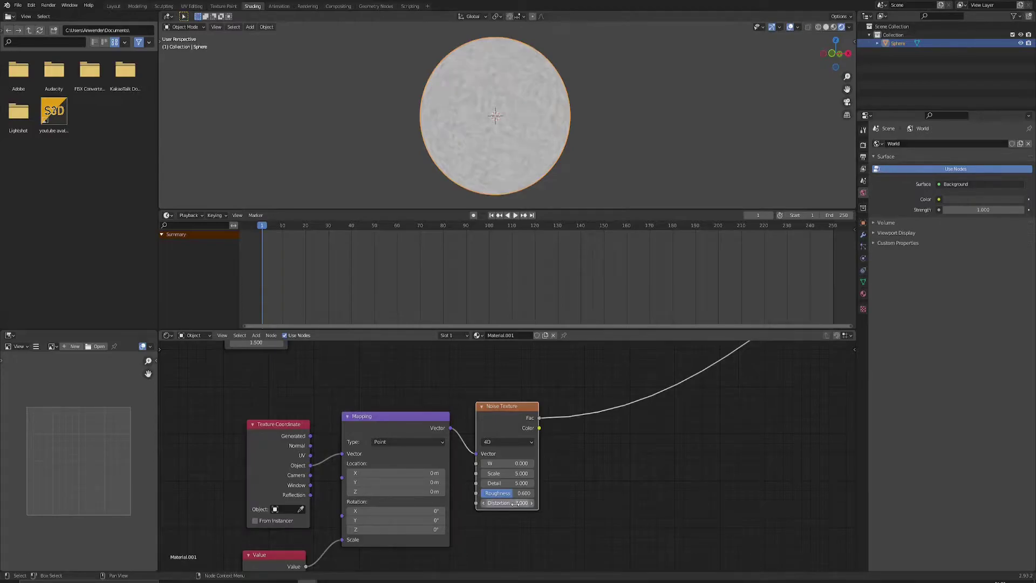
Add a ColorRamp node on the link coming out of the new Noise Texture's Fac output
{"action": "scroll", "coordinate": [505, 121], "scroll_direction": "up", "scroll_amount": 4}
{"action": "scroll", "coordinate": [503, 121], "scroll_direction": "down", "scroll_amount": 4}
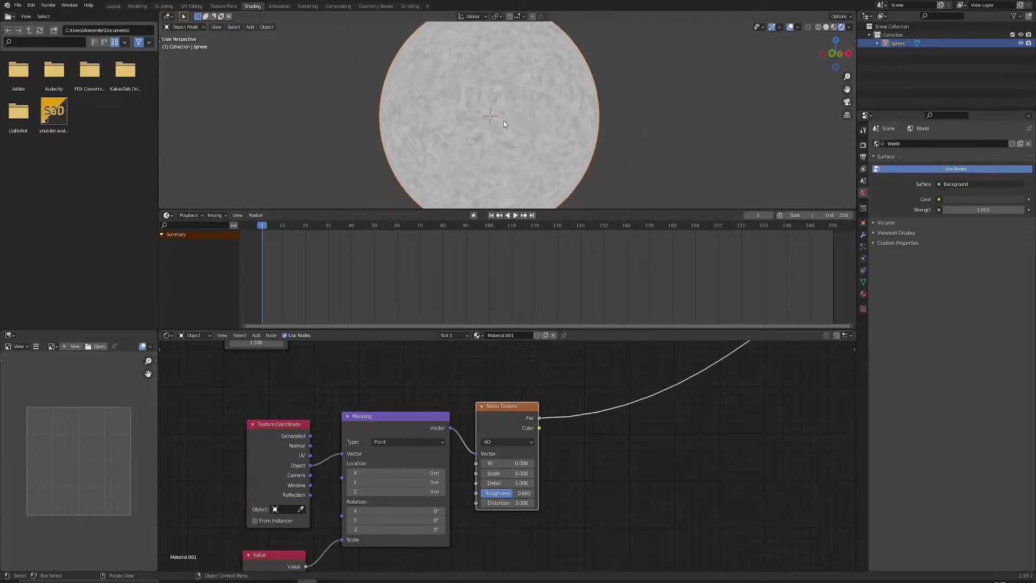
{"action": "scroll", "coordinate": [507, 108], "scroll_direction": "up", "scroll_amount": 2}
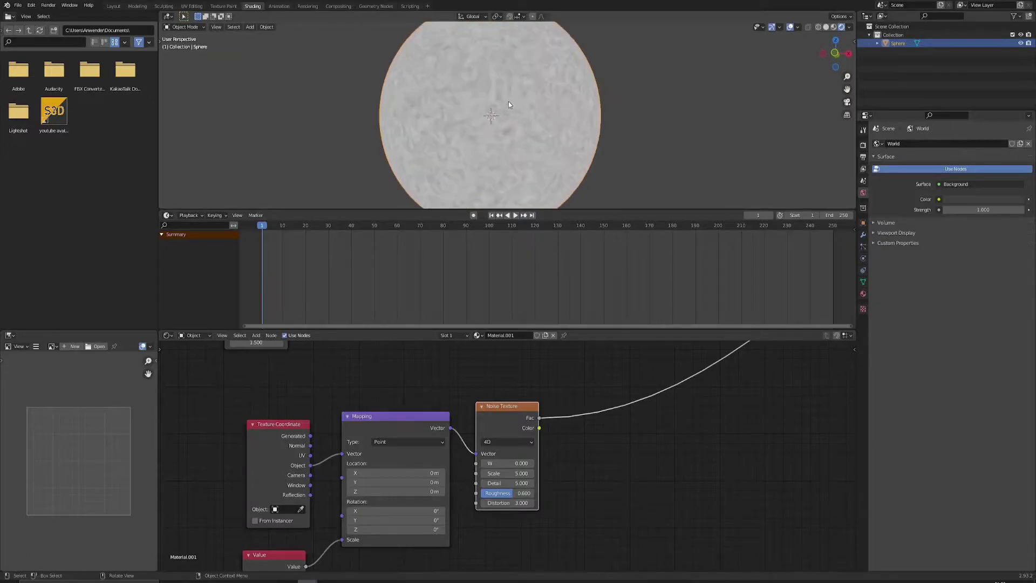
{"action": "middle_click_drag", "start_coordinate": [511, 115], "coordinate": [496, 116]}
{"action": "middle_click_drag", "start_coordinate": [576, 444], "coordinate": [521, 454]}
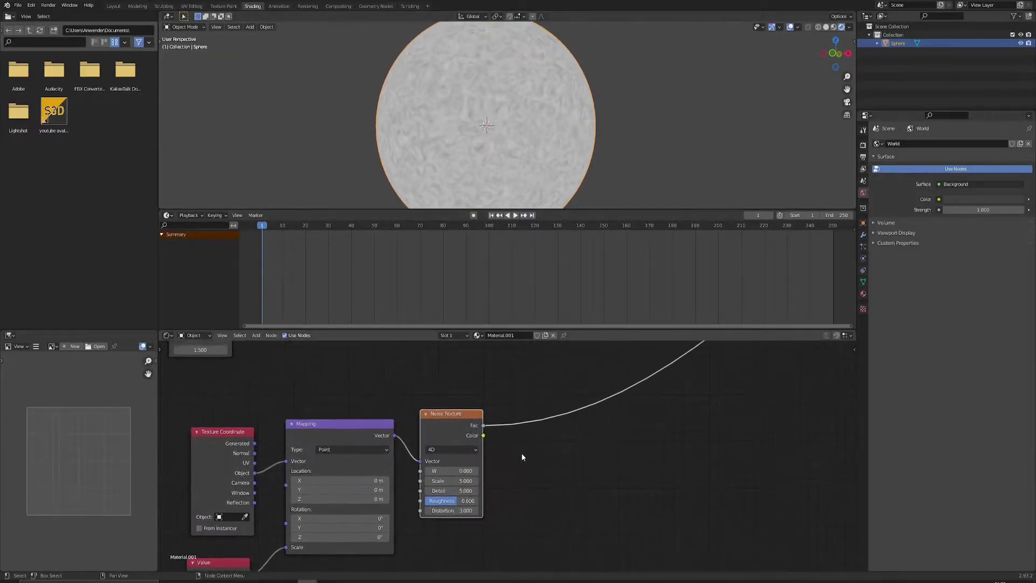
{"action": "scroll", "coordinate": [522, 454], "scroll_direction": "down", "scroll_amount": 1}
{"action": "key", "text": "F3"}
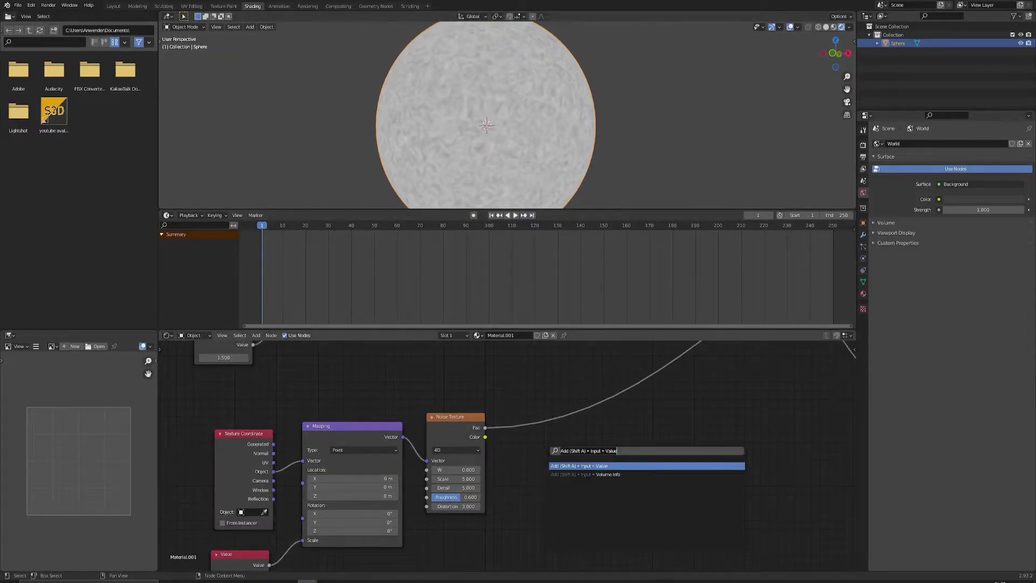
{"action": "type", "text": "col"}
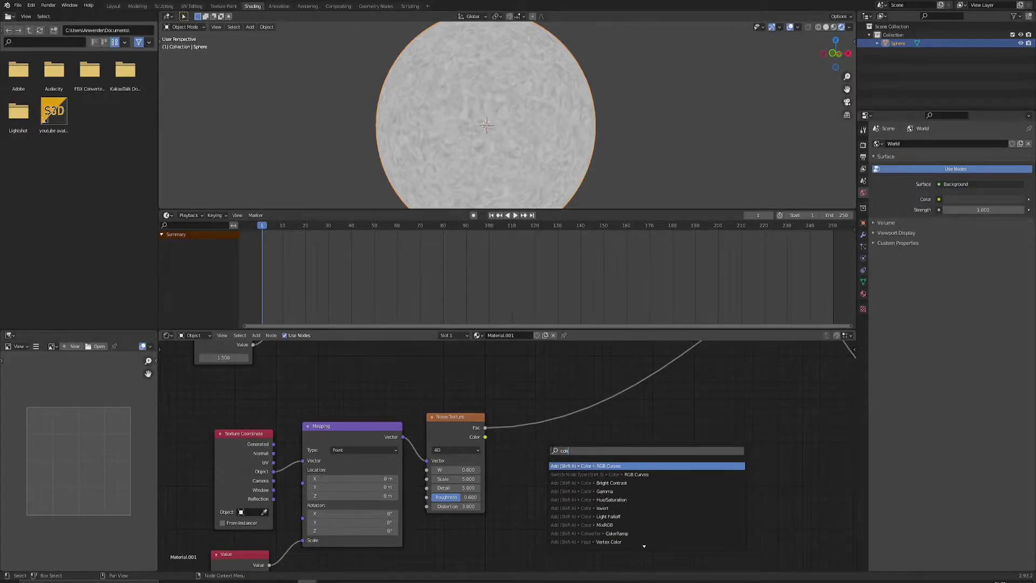
{"action": "key", "text": "BackSpace"}
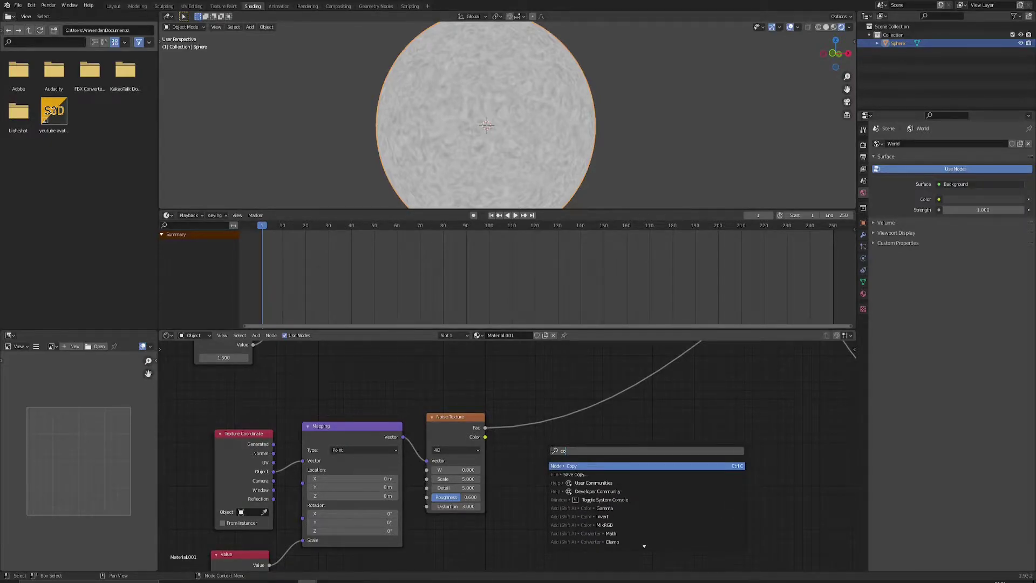
{"action": "type", "text": "lorra"}
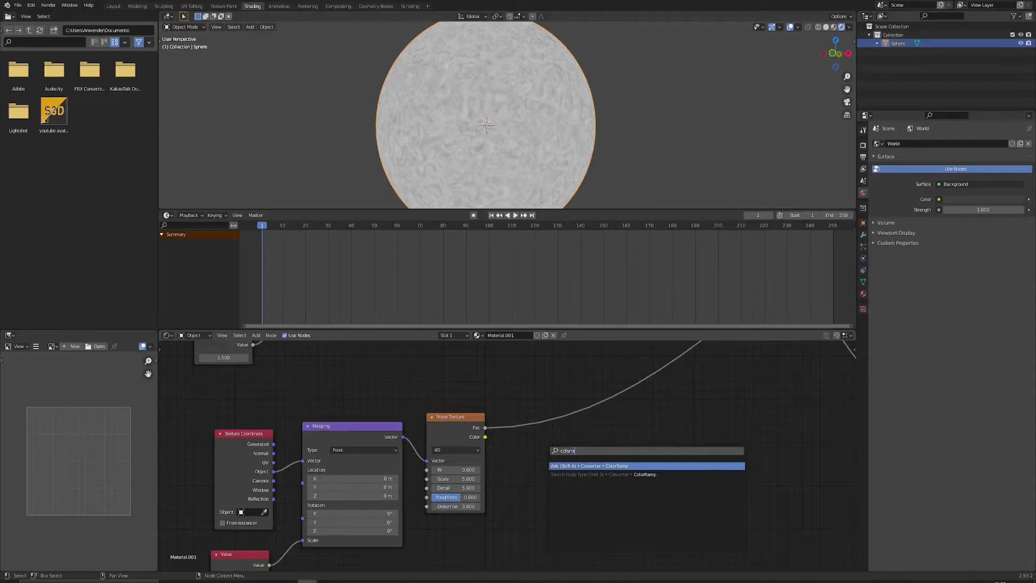
{"action": "key", "text": "Return"}
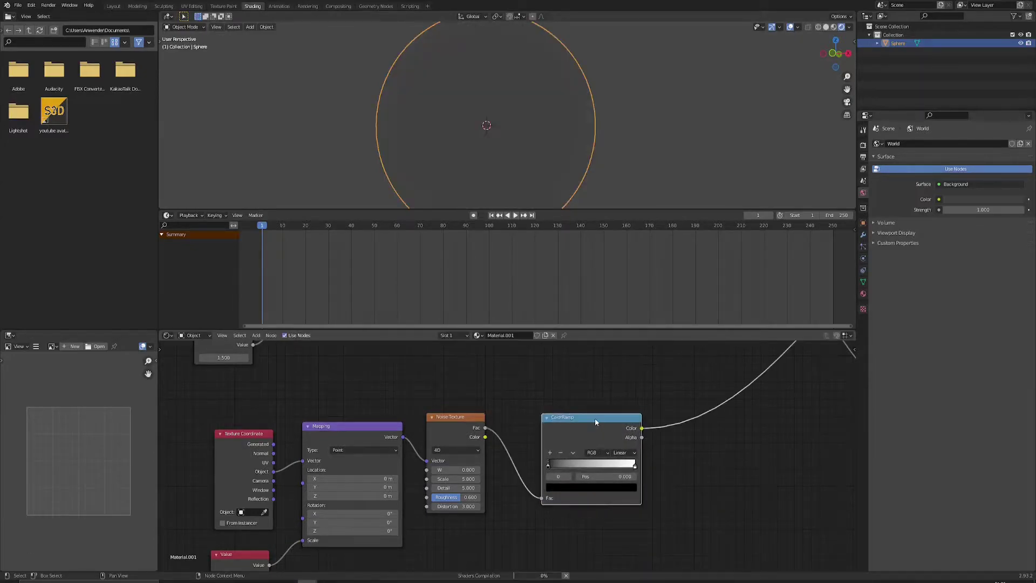
{"action": "left_click", "coordinate": [574, 416]}
Set the new ColorRamp's interpolation to Constant and move its white stop to about 0.545
{"action": "left_click", "coordinate": [611, 456]}
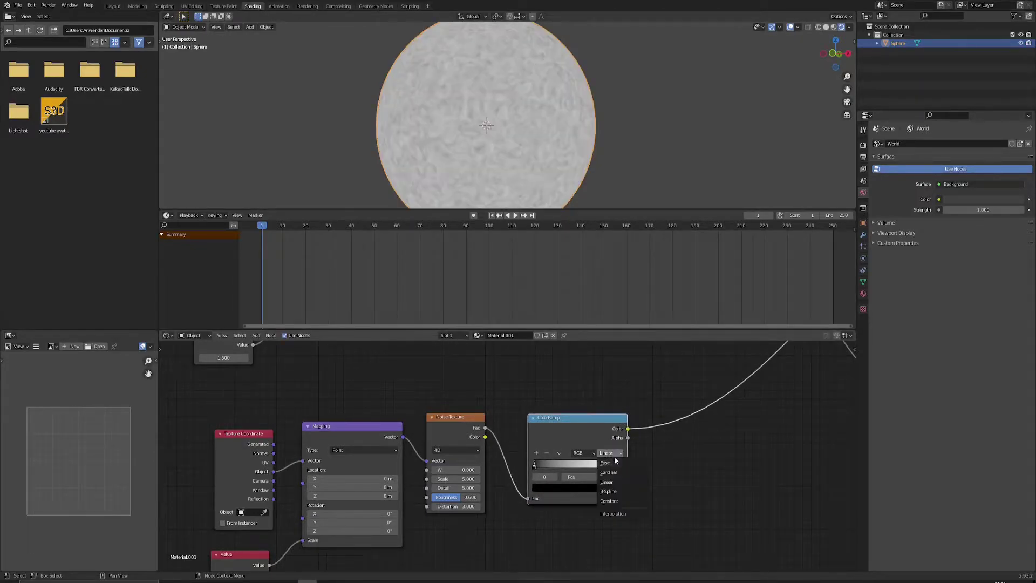
{"action": "left_click", "coordinate": [615, 501]}
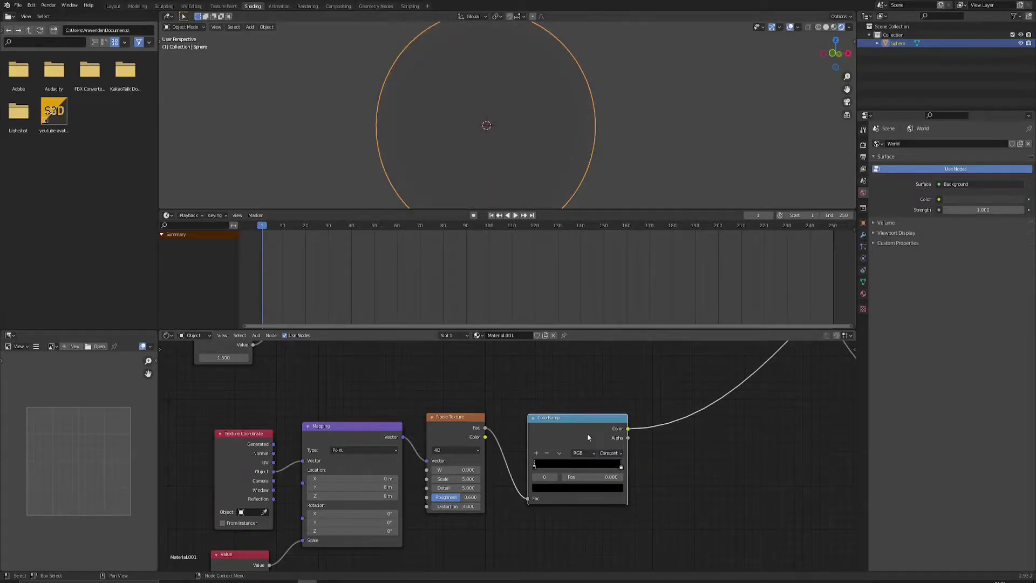
{"action": "left_click_drag", "start_coordinate": [616, 466], "coordinate": [581, 467]}
Add a Math node to the lower node chain, beside the black-and-white Constant ColorRamp
{"action": "middle_click_drag", "start_coordinate": [615, 391], "coordinate": [539, 396]}
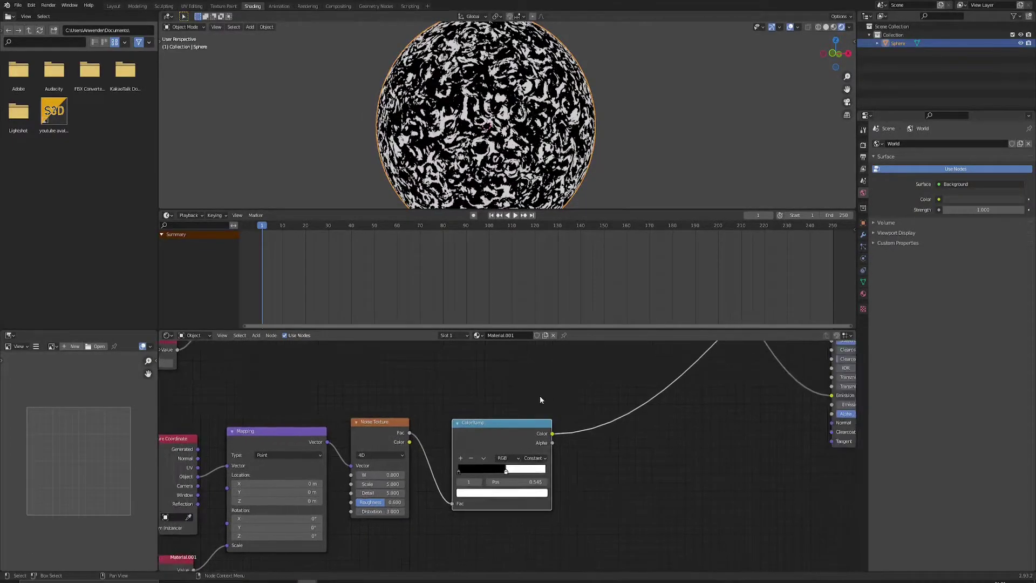
{"action": "scroll", "coordinate": [540, 396], "scroll_direction": "down", "scroll_amount": 2}
{"action": "middle_click_drag", "start_coordinate": [575, 494], "coordinate": [529, 483]}
{"action": "left_click", "coordinate": [529, 482]}
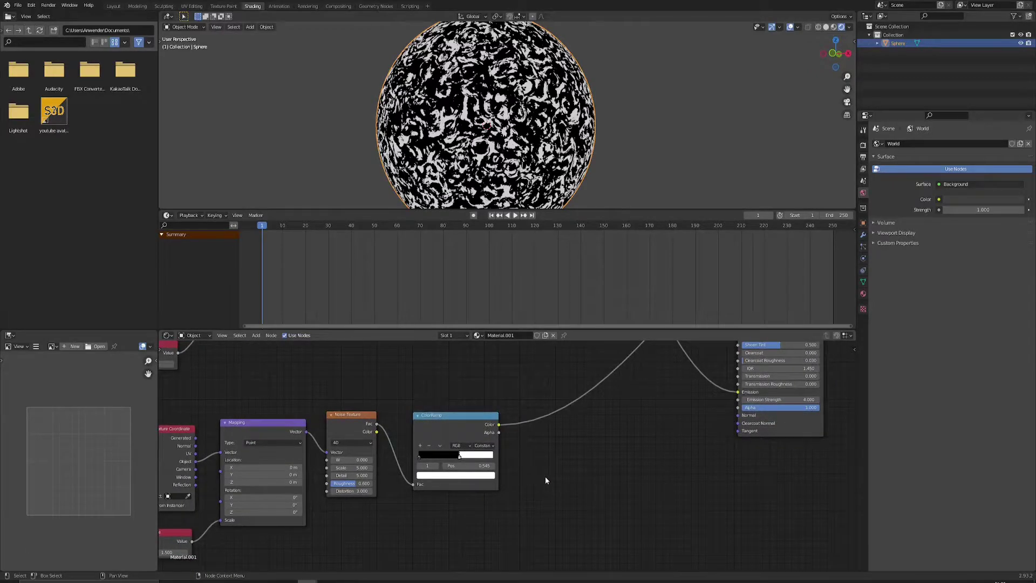
{"action": "key", "text": "F3"}
{"action": "type", "text": "math"}
{"action": "key", "text": "Return"}
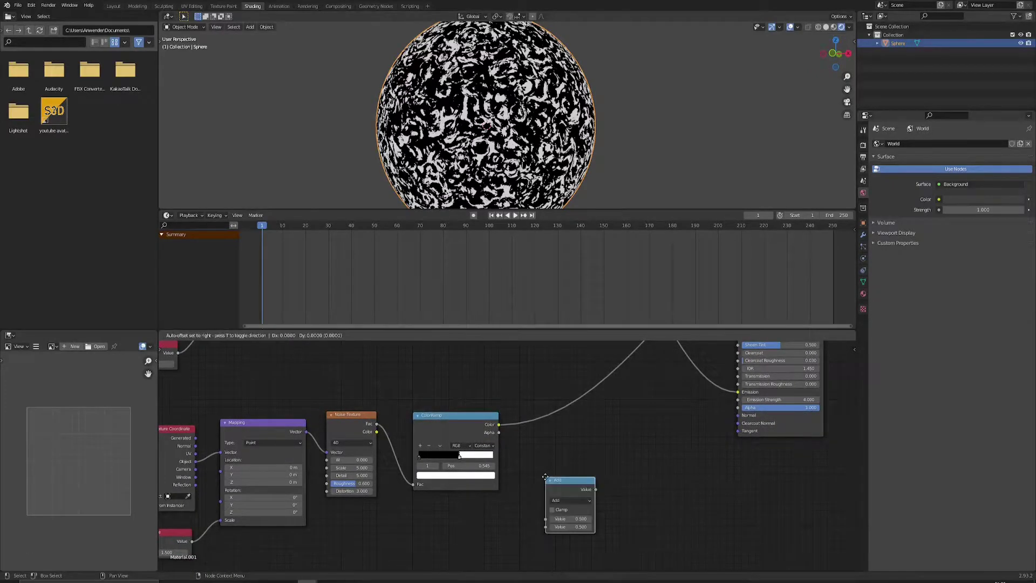
{"action": "left_click", "coordinate": [558, 480]}
Connect the Constant ColorRamp's Color output to the Math node's first Value input and set its operation to Greater Than
{"action": "scroll", "coordinate": [481, 434], "scroll_direction": "up", "scroll_amount": 3}
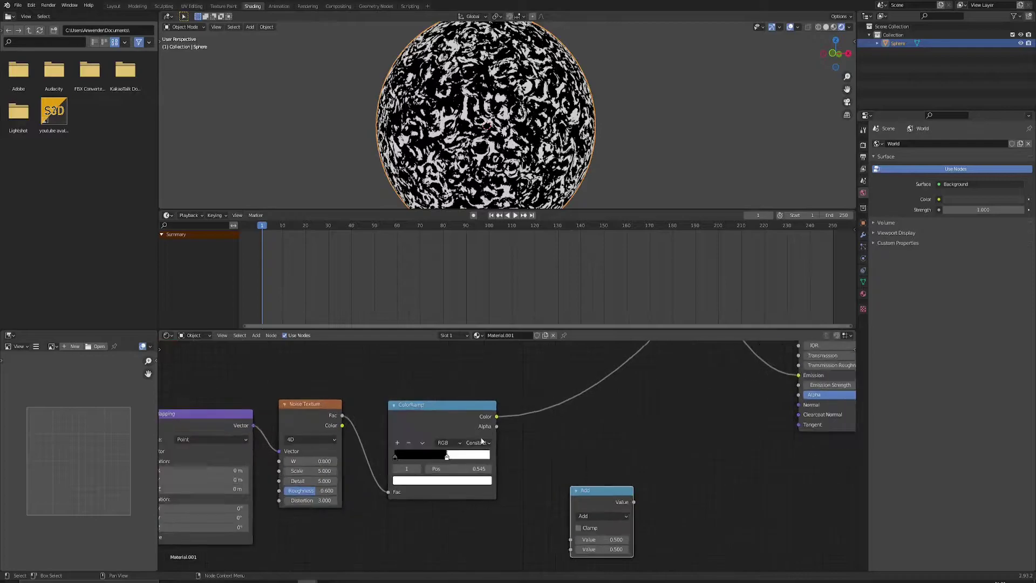
{"action": "middle_click_drag", "start_coordinate": [515, 464], "coordinate": [447, 423]}
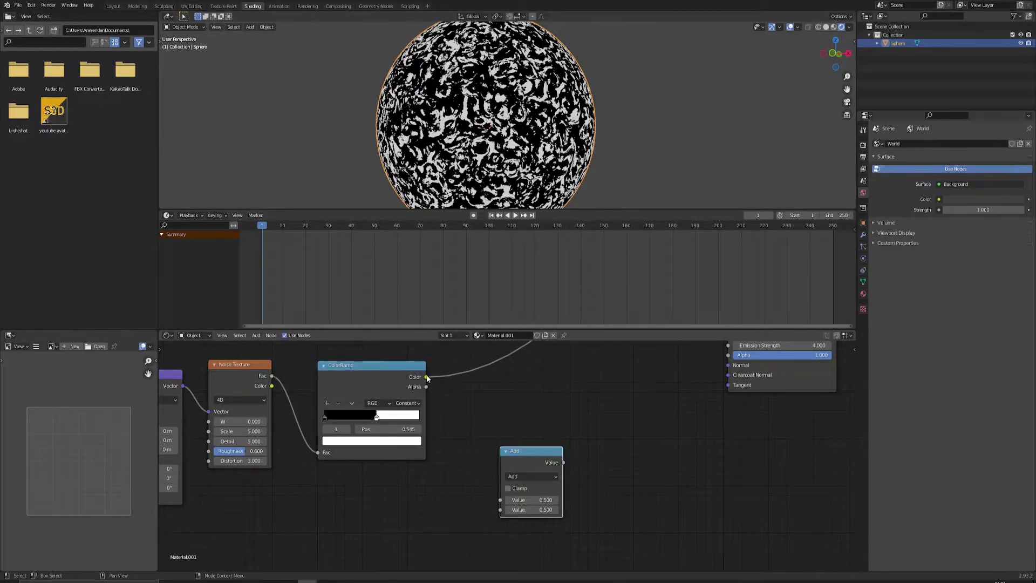
{"action": "left_click_drag", "start_coordinate": [427, 378], "coordinate": [500, 500]}
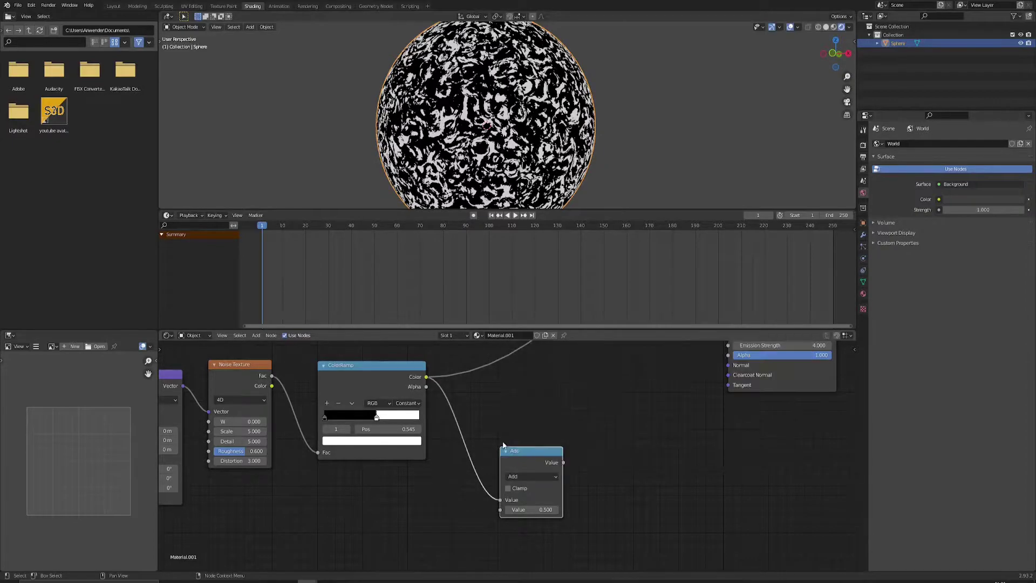
{"action": "left_click", "coordinate": [526, 476]}
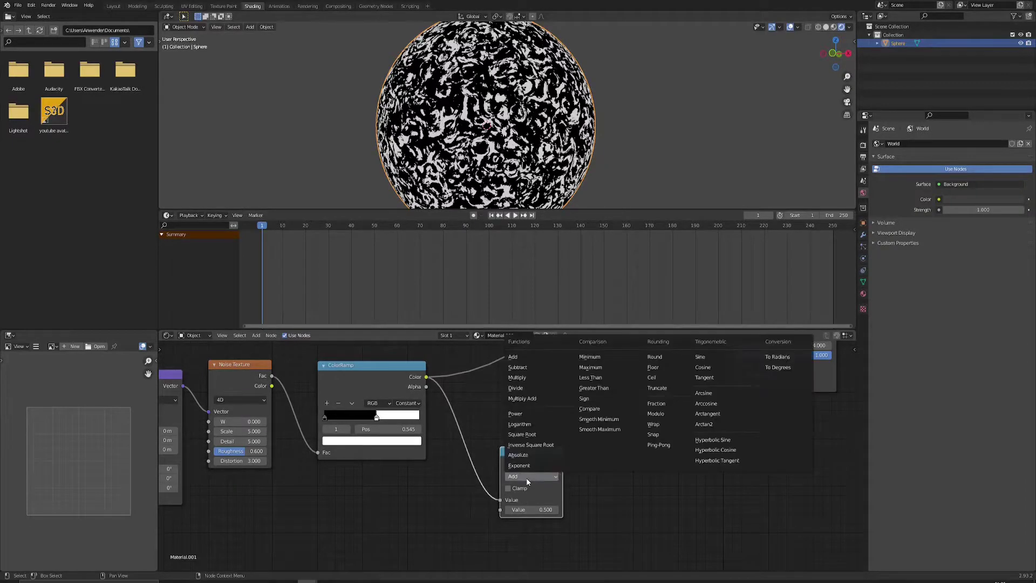
{"action": "left_click", "coordinate": [592, 388]}
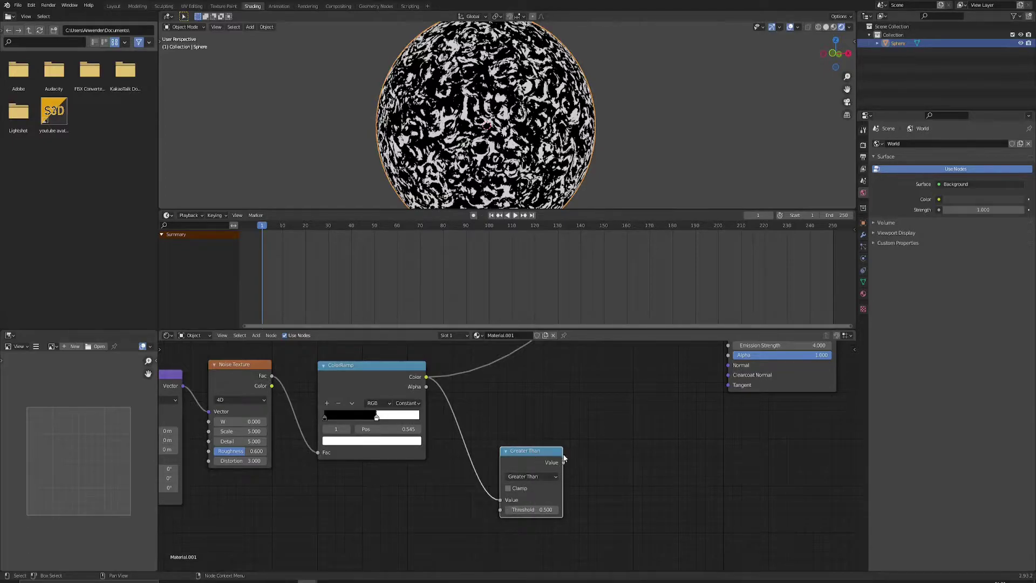
Connect the Constant ColorRamp's Color output to the Principled BSDF's Emission Strength and preview the Principled BSDF on the sphere
{"action": "middle_click_drag", "start_coordinate": [692, 470], "coordinate": [562, 477]}
{"action": "scroll", "coordinate": [561, 477], "scroll_direction": "down", "scroll_amount": 1}
{"action": "left_click", "coordinate": [617, 473]}
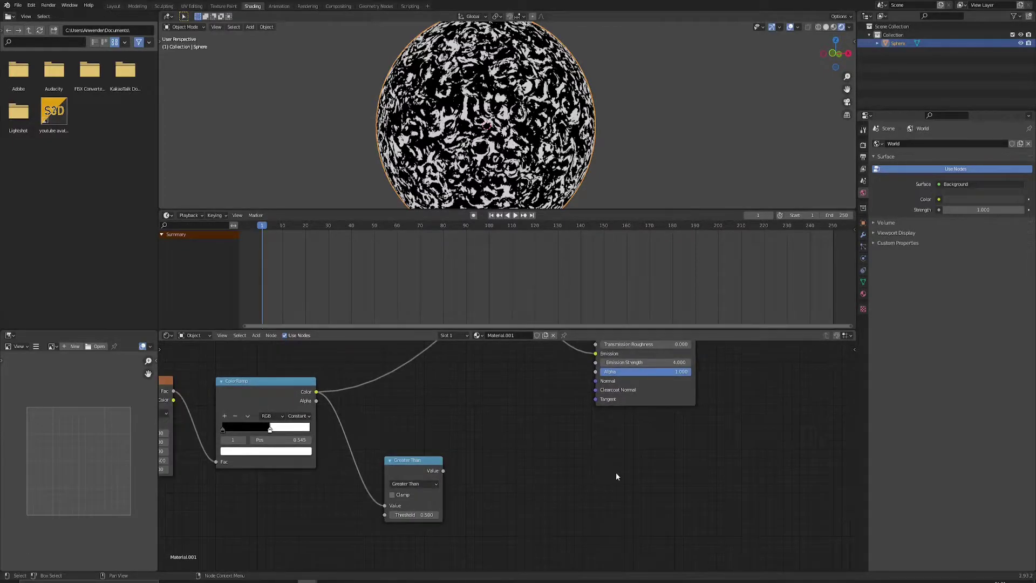
{"action": "middle_click_drag", "start_coordinate": [492, 390], "coordinate": [534, 441]}
{"action": "middle_click_drag", "start_coordinate": [353, 400], "coordinate": [325, 417]}
{"action": "left_click_drag", "start_coordinate": [333, 459], "coordinate": [612, 429]}
{"action": "left_click", "coordinate": [693, 462], "text": "ctrl+shift"}
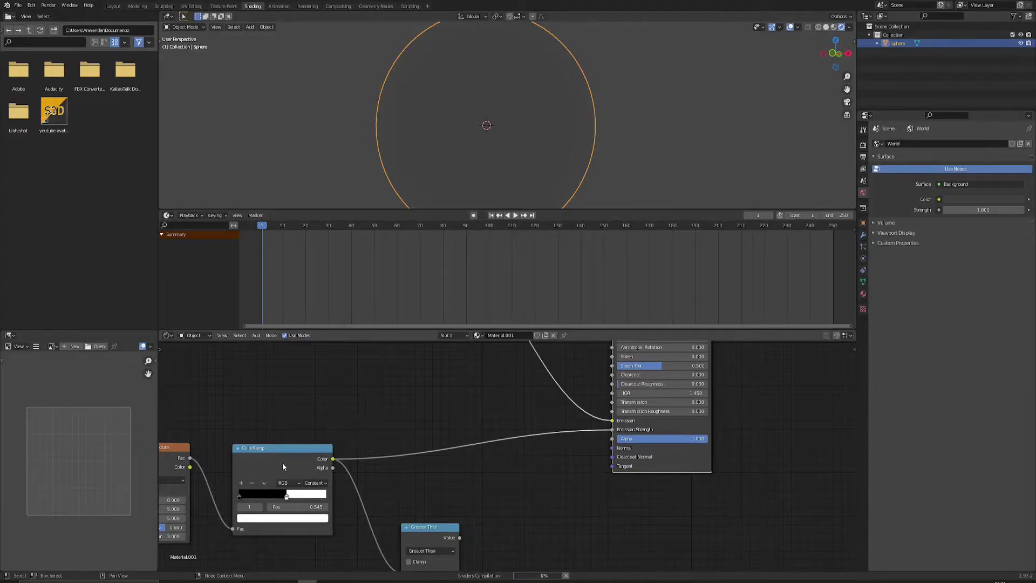
Compare the black-and-white ColorRamp preview with the Principled BSDF result and examine the emission pattern on the sphere
{"action": "key", "text": "ctrl+z"}
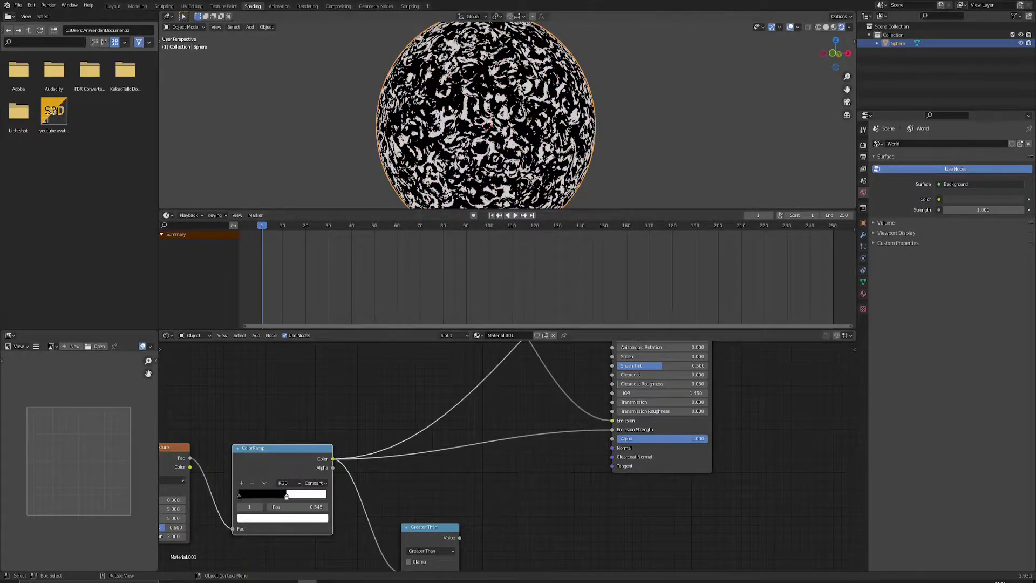
{"action": "scroll", "coordinate": [455, 104], "scroll_direction": "up", "scroll_amount": 3}
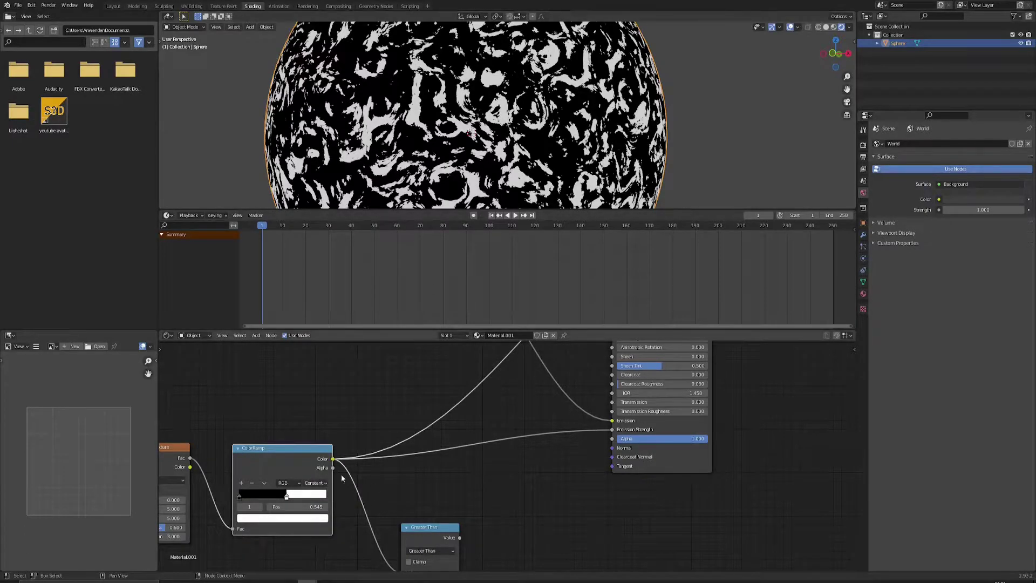
{"action": "key", "text": "ctrl+shift+z"}
{"action": "scroll", "coordinate": [474, 121], "scroll_direction": "down", "scroll_amount": 3}
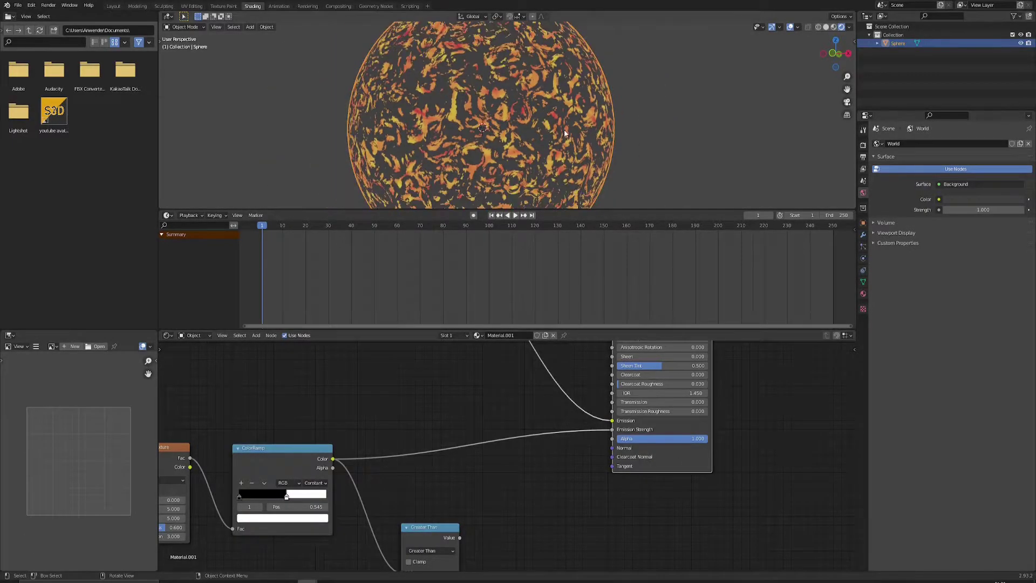
{"action": "middle_click_drag", "start_coordinate": [473, 121], "coordinate": [517, 95]}
{"action": "scroll", "coordinate": [417, 144], "scroll_direction": "up", "scroll_amount": 2}
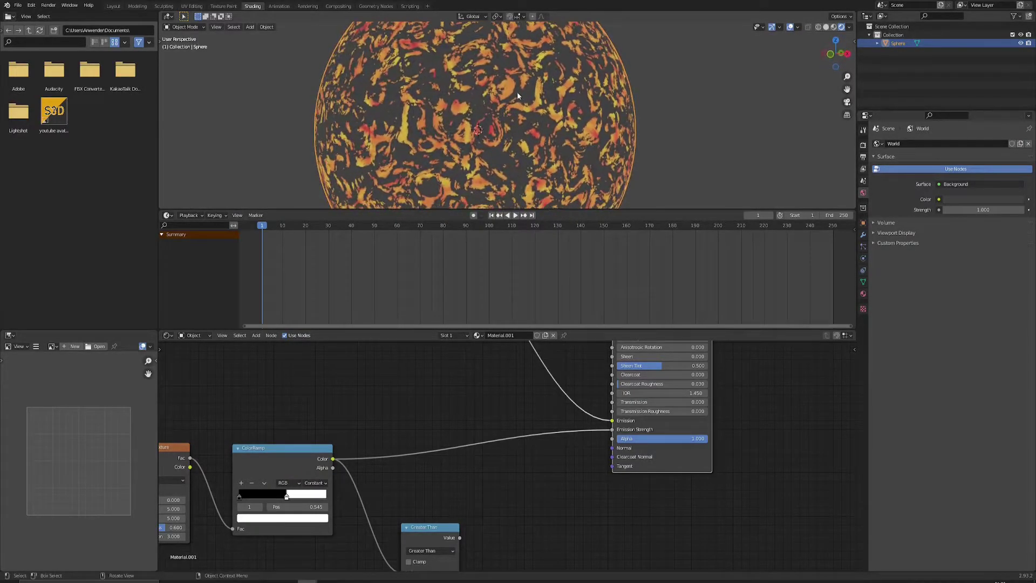
{"action": "middle_click_drag", "start_coordinate": [470, 65], "coordinate": [479, 106]}
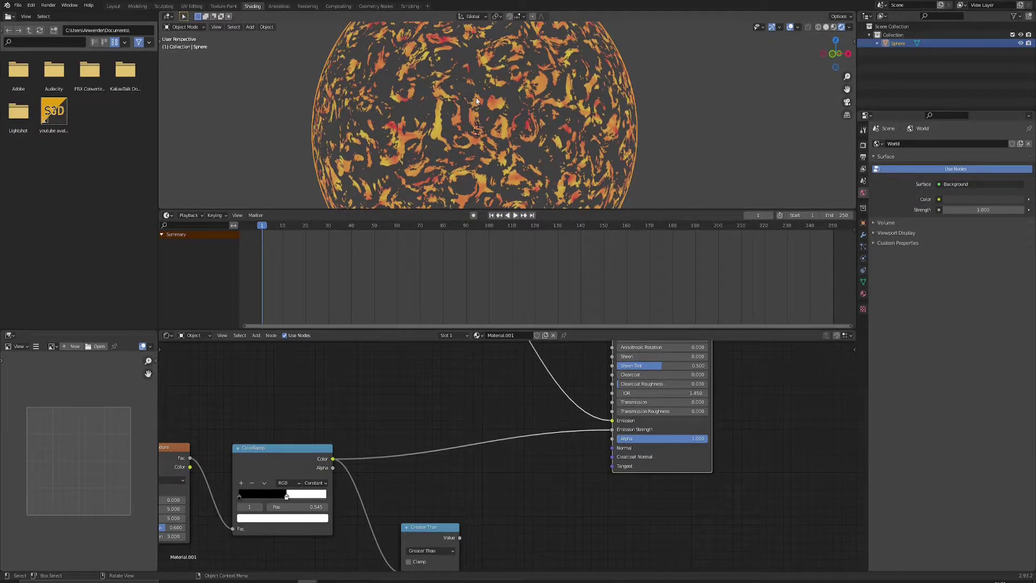
Add a Transparent BSDF node below the Principled BSDF
{"action": "scroll", "coordinate": [593, 470], "scroll_direction": "down", "scroll_amount": 1}
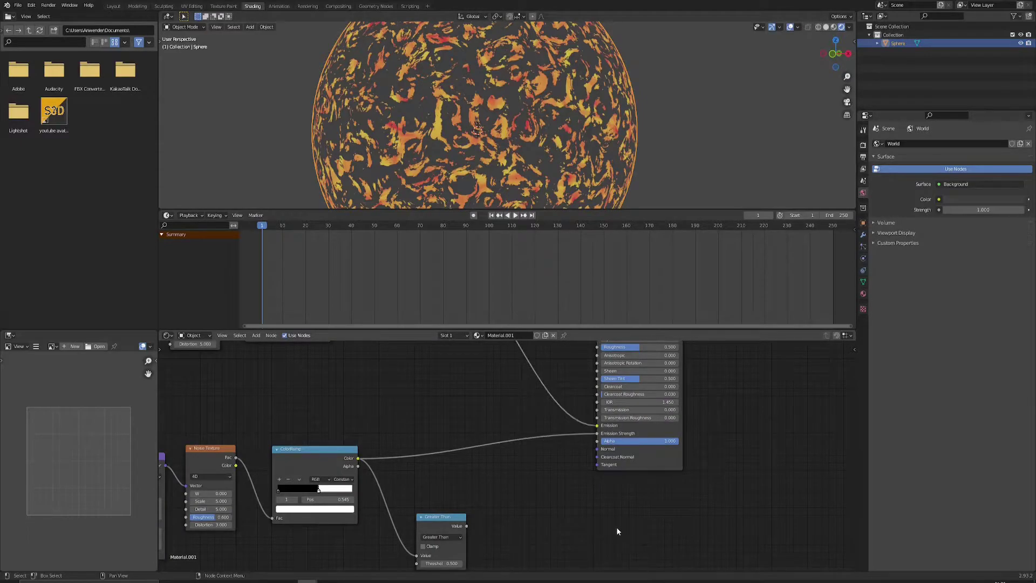
{"action": "key", "text": "F3"}
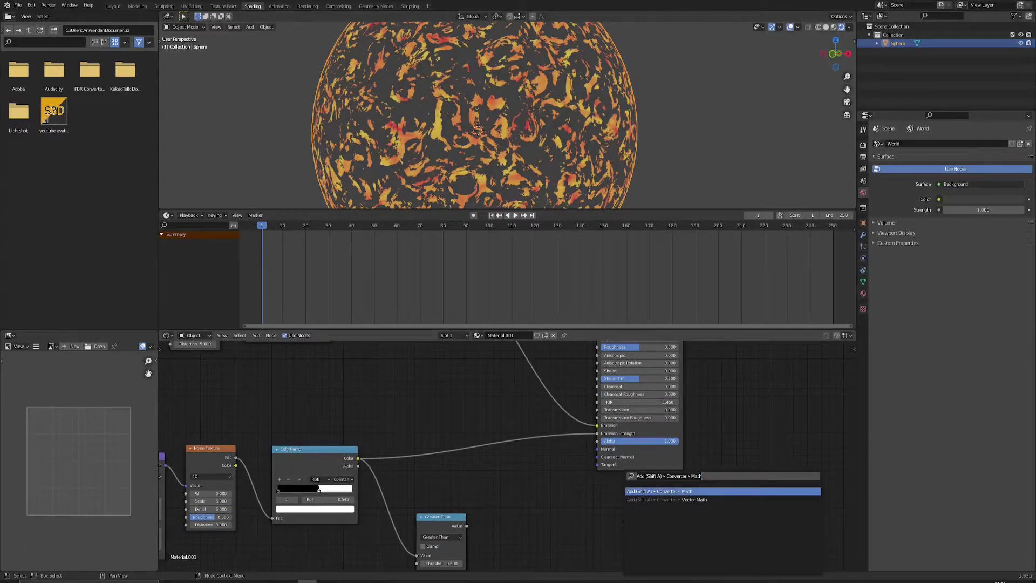
{"action": "type", "text": "trans"}
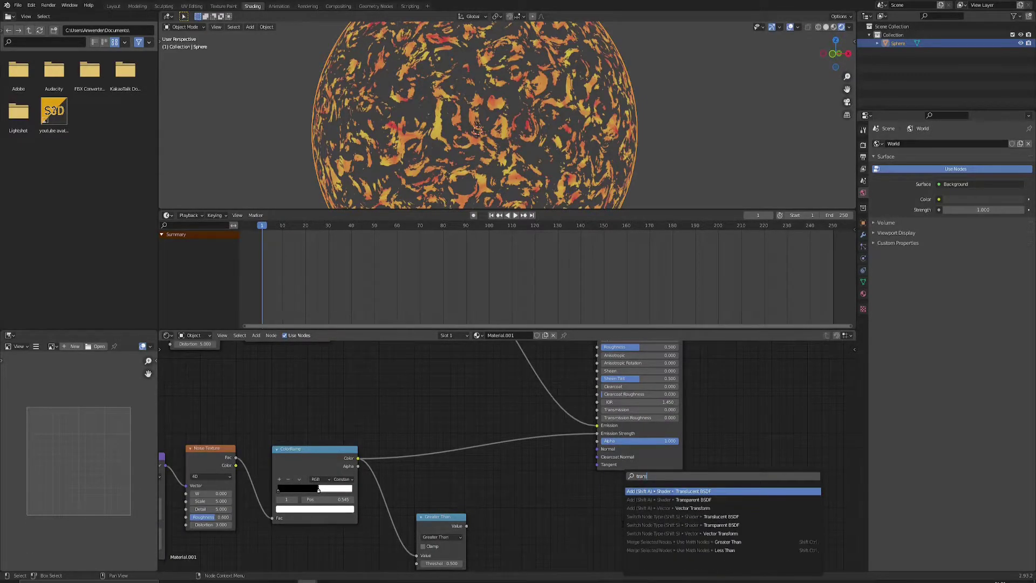
{"action": "type", "text": "p"}
{"action": "key", "text": "Return"}
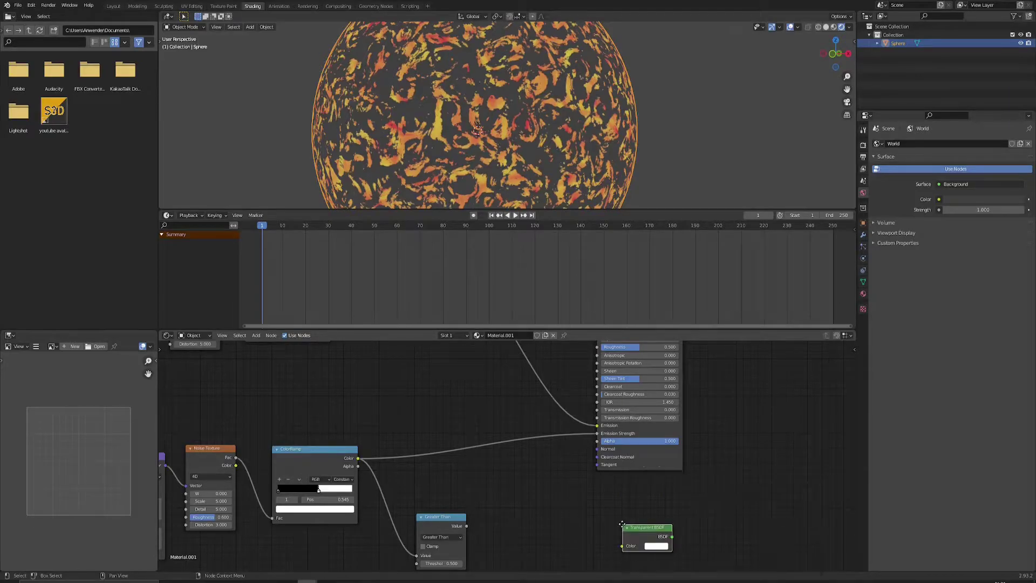
{"action": "left_click", "coordinate": [632, 504]}
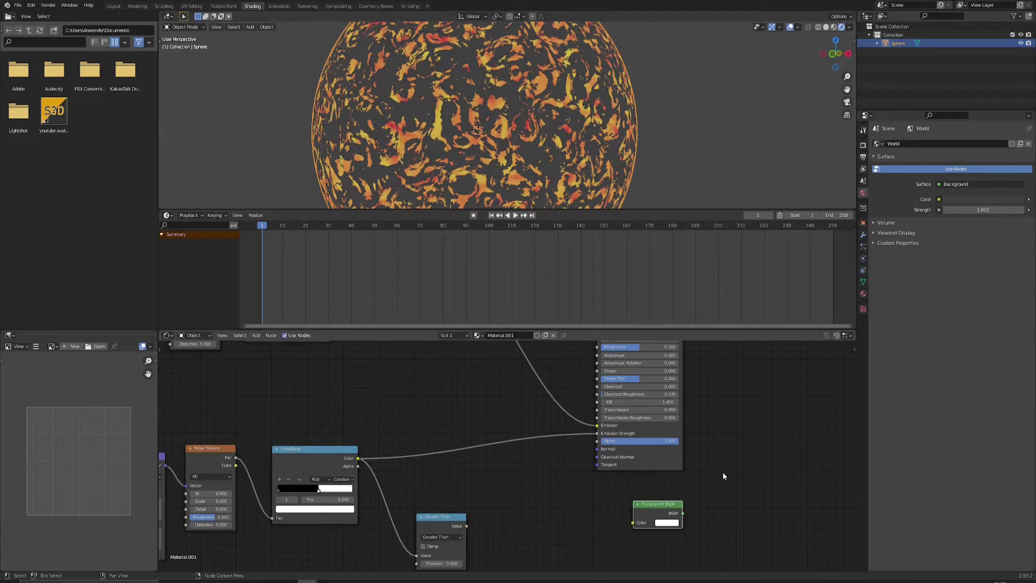
Add a Mix Shader node beyond the Principled and Transparent BSDF nodes
{"action": "middle_click_drag", "start_coordinate": [723, 471], "coordinate": [665, 456]}
{"action": "key", "text": "F3"}
{"action": "type", "text": "mixsha"}
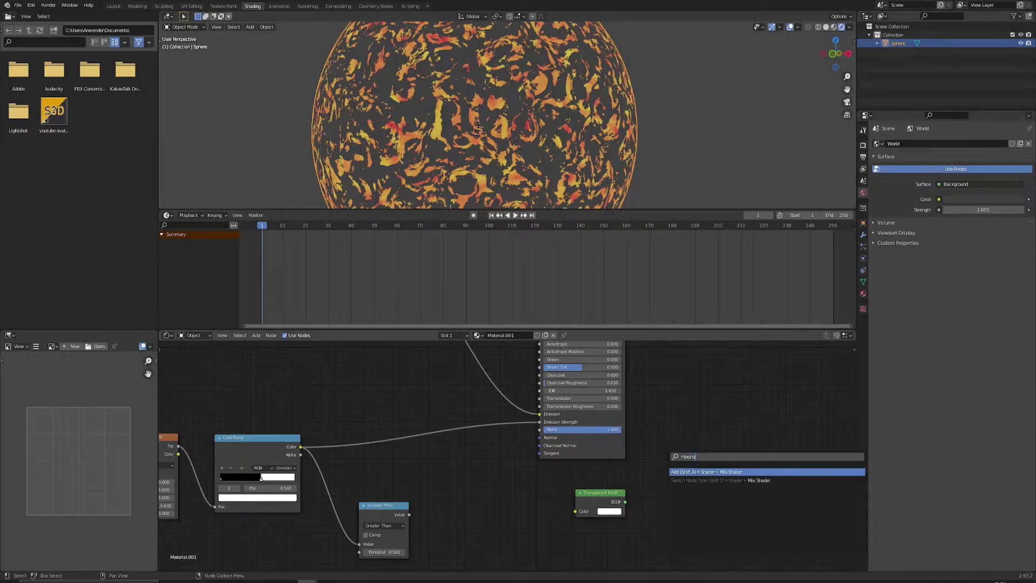
{"action": "key", "text": "Return"}
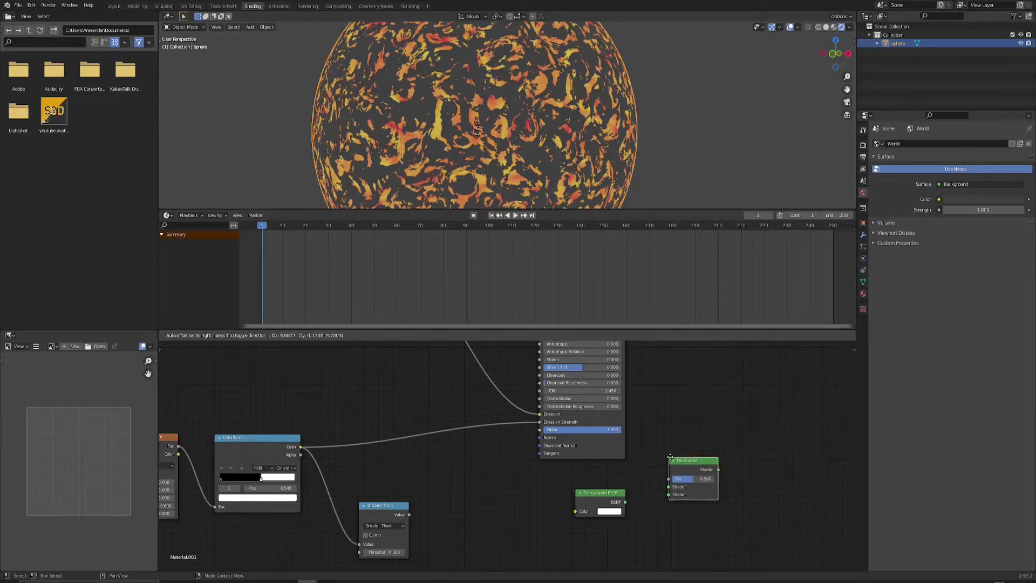
{"action": "left_click", "coordinate": [695, 421]}
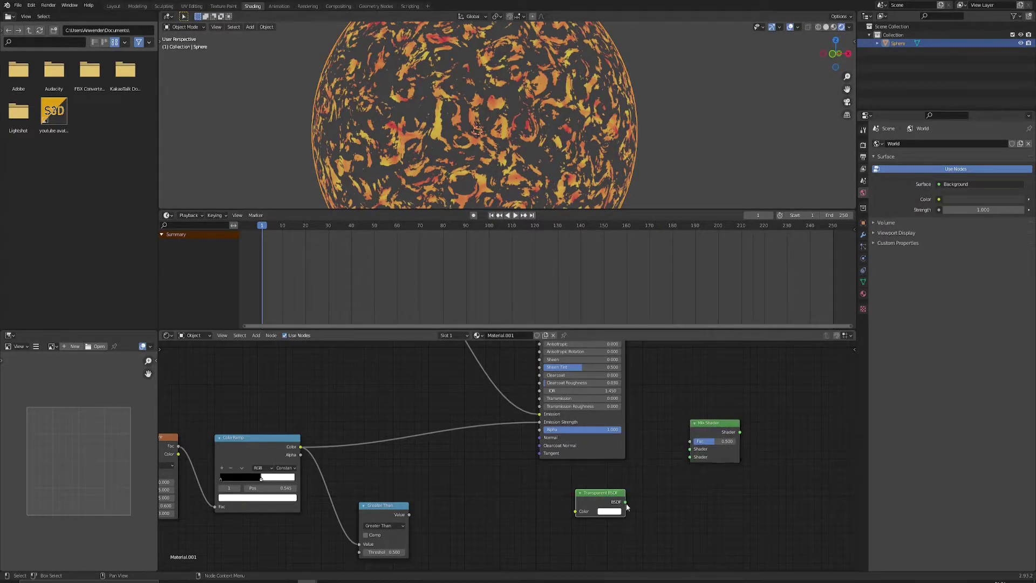
Connect the Transparent BSDF to the Mix Shader's second Shader input and the Principled BSDF to its first Shader input
{"action": "left_click_drag", "start_coordinate": [625, 502], "coordinate": [690, 456]}
{"action": "key", "text": "Home"}
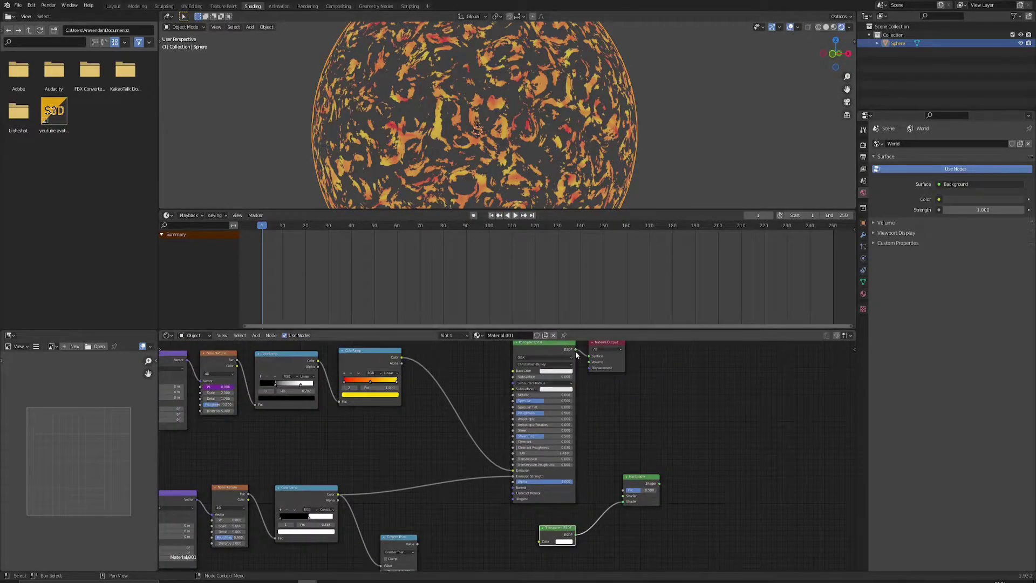
{"action": "left_click_drag", "start_coordinate": [575, 350], "coordinate": [623, 495]}
Preview the Constant ColorRamp on the sphere and add an Invert color node beside the Greater Than node
{"action": "middle_click_drag", "start_coordinate": [638, 510], "coordinate": [715, 446]}
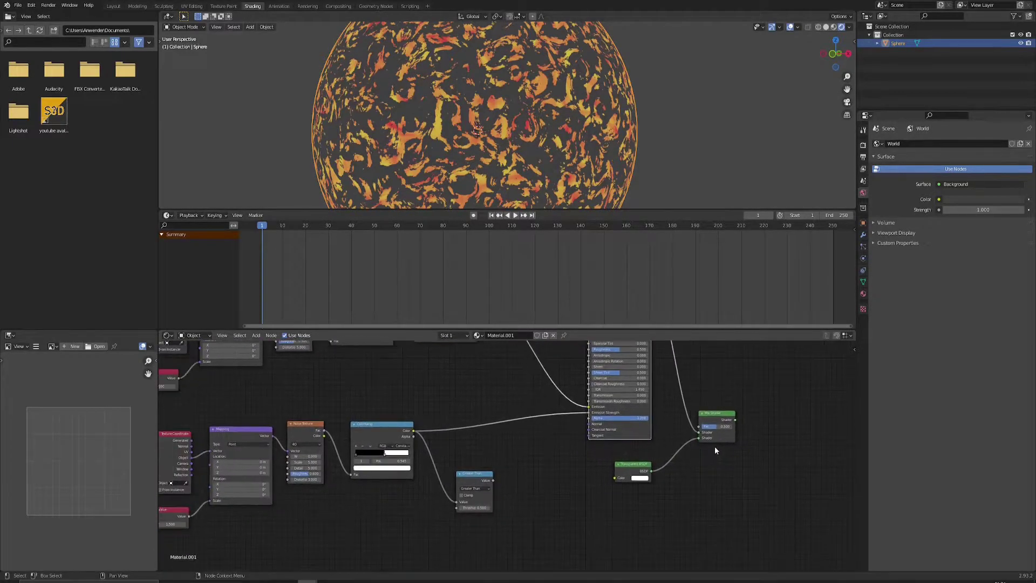
{"action": "scroll", "coordinate": [717, 445], "scroll_direction": "up", "scroll_amount": 4}
{"action": "middle_click_drag", "start_coordinate": [510, 470], "coordinate": [499, 465]}
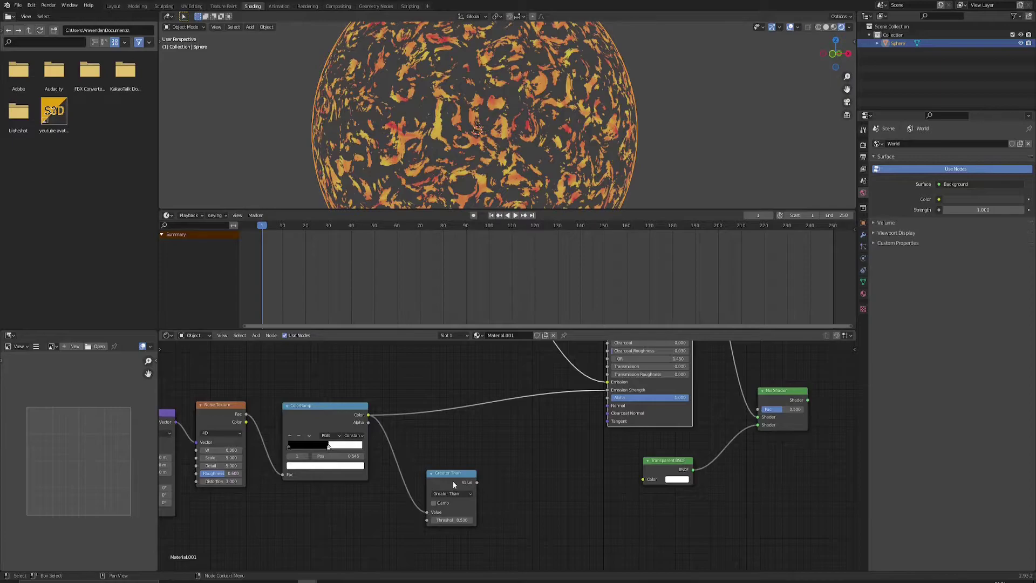
{"action": "left_click", "coordinate": [315, 420], "text": "ctrl+shift"}
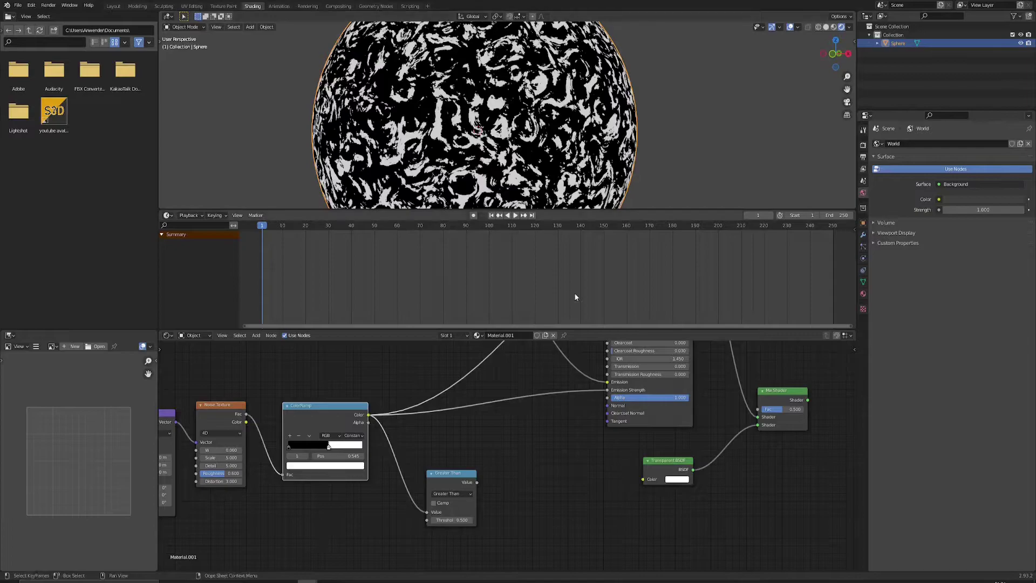
{"action": "middle_click_drag", "start_coordinate": [786, 416], "coordinate": [744, 419]}
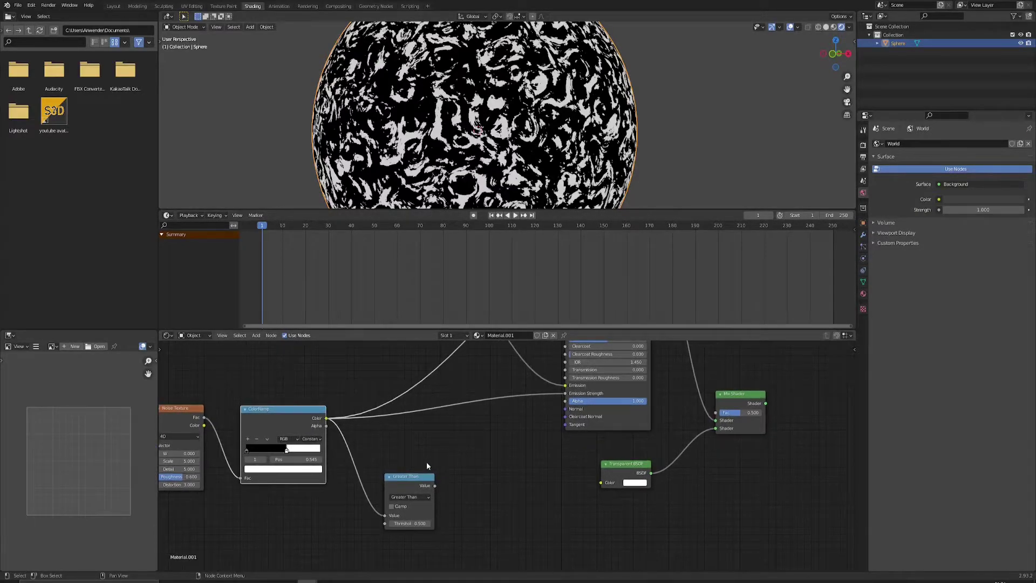
{"action": "key", "text": "F3"}
{"action": "type", "text": "inver"}
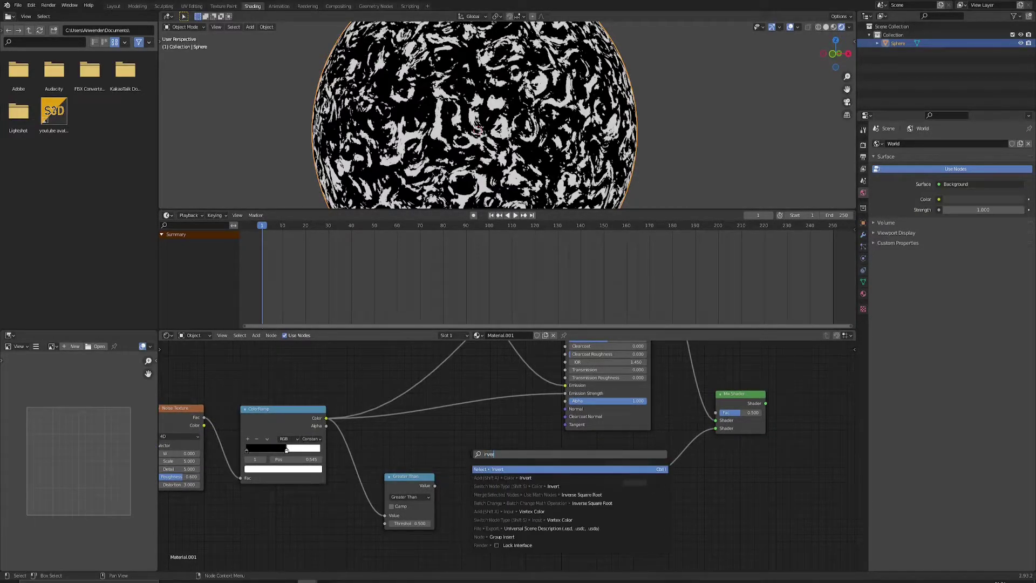
{"action": "type", "text": "t"}
{"action": "key", "text": "Down"}
{"action": "key", "text": "Return"}
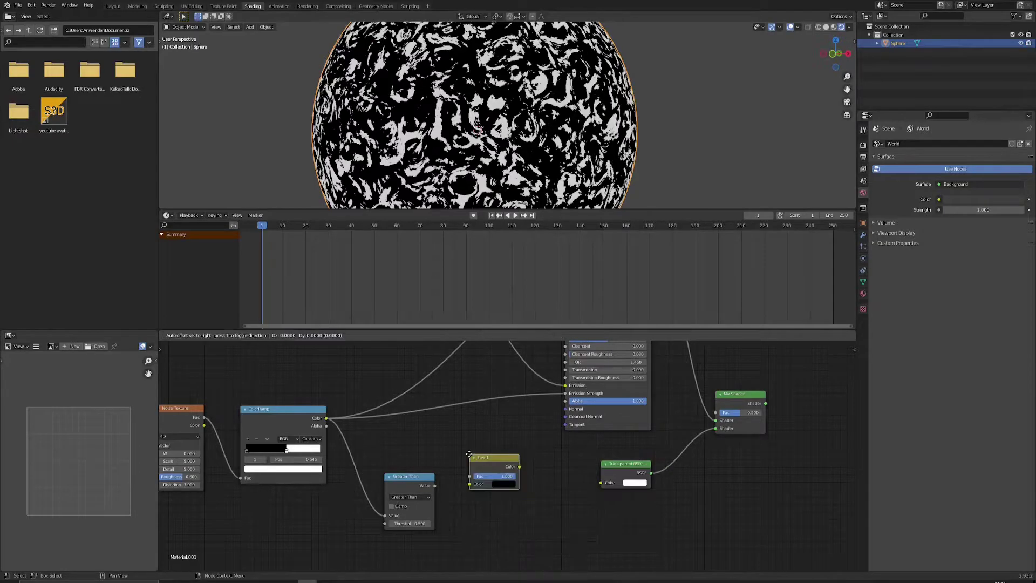
{"action": "left_click", "coordinate": [467, 498]}
Preview the Greater Than node, connect its Value output to the Invert node's Color input, and preview the inverted mask
{"action": "left_click", "coordinate": [404, 480], "text": "ctrl+shift"}
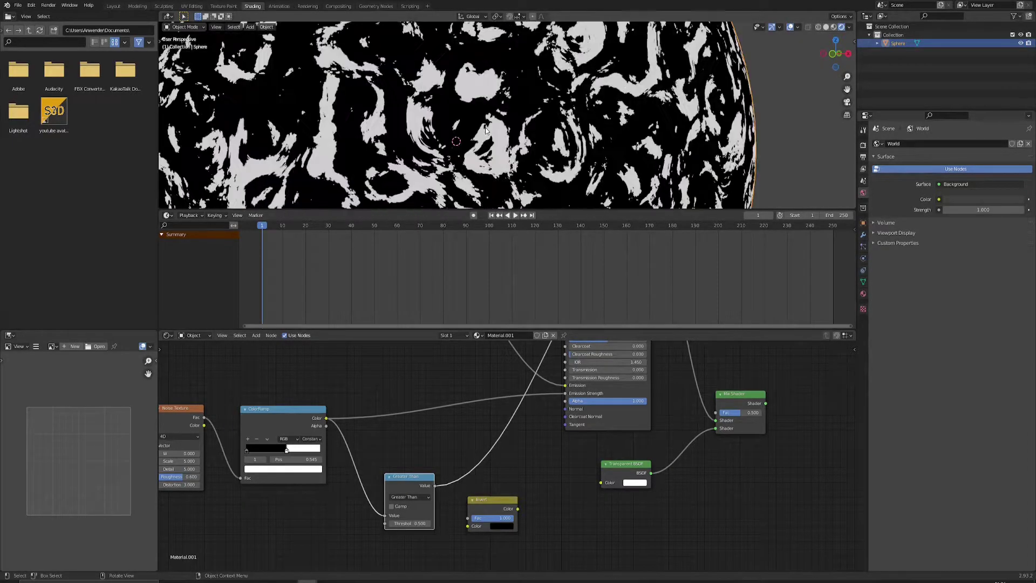
{"action": "left_click_drag", "start_coordinate": [435, 486], "coordinate": [469, 526]}
{"action": "left_click", "coordinate": [487, 500], "text": "ctrl+shift"}
Connect the Invert node's Color output to the Mix Shader's Fac and send the Mix Shader to the Material Output's Surface
{"action": "middle_click_drag", "start_coordinate": [523, 478], "coordinate": [464, 479]}
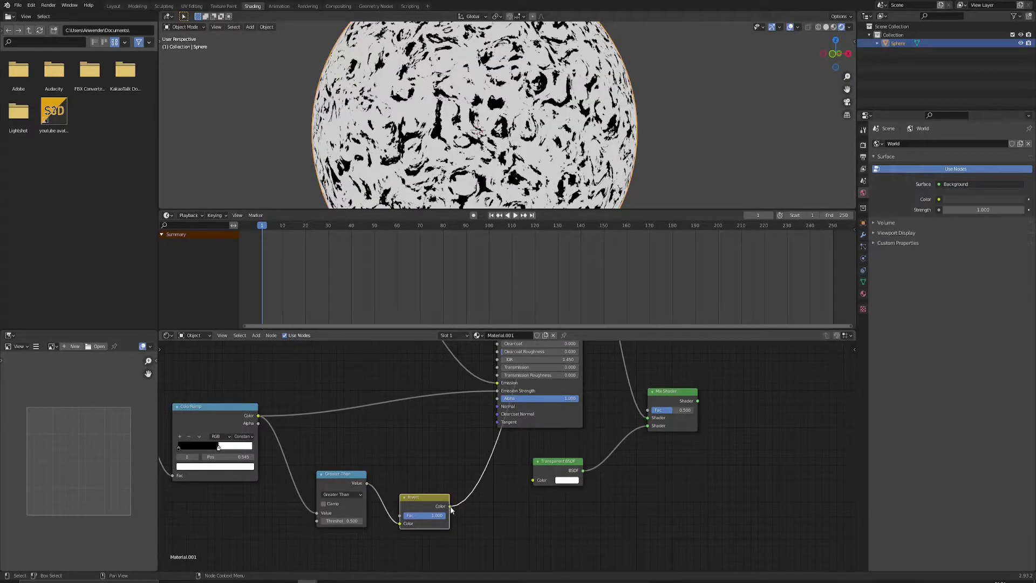
{"action": "left_click_drag", "start_coordinate": [450, 506], "coordinate": [647, 410]}
{"action": "middle_click_drag", "start_coordinate": [671, 399], "coordinate": [633, 418]}
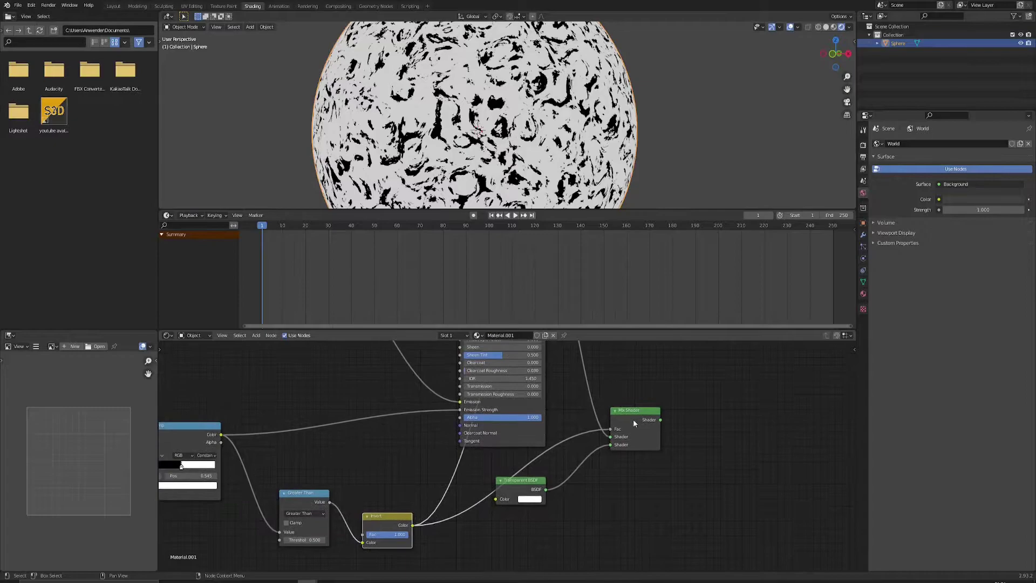
{"action": "middle_click_drag", "start_coordinate": [620, 377], "coordinate": [579, 459]}
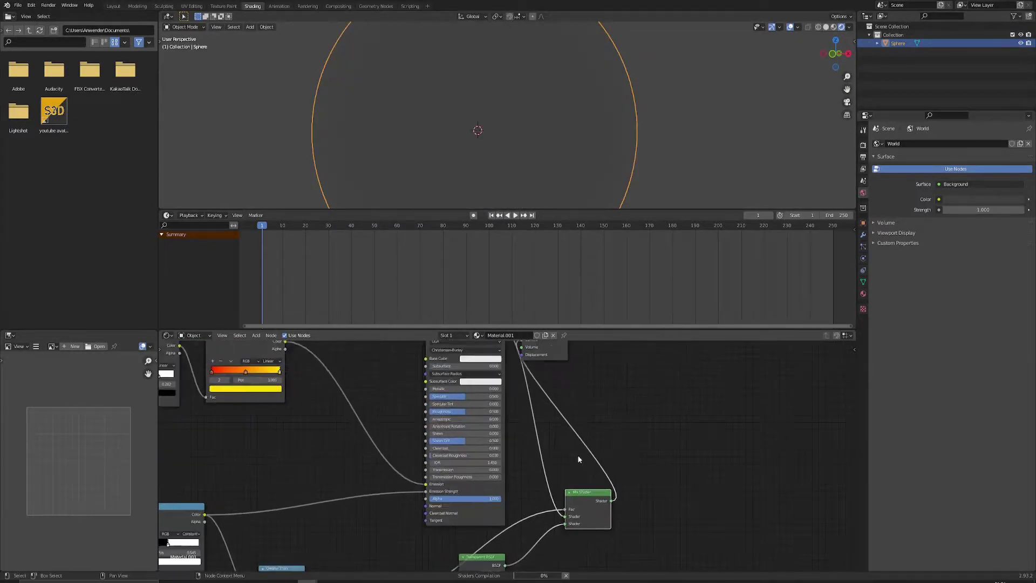
{"action": "middle_click_drag", "start_coordinate": [581, 391], "coordinate": [601, 405]}
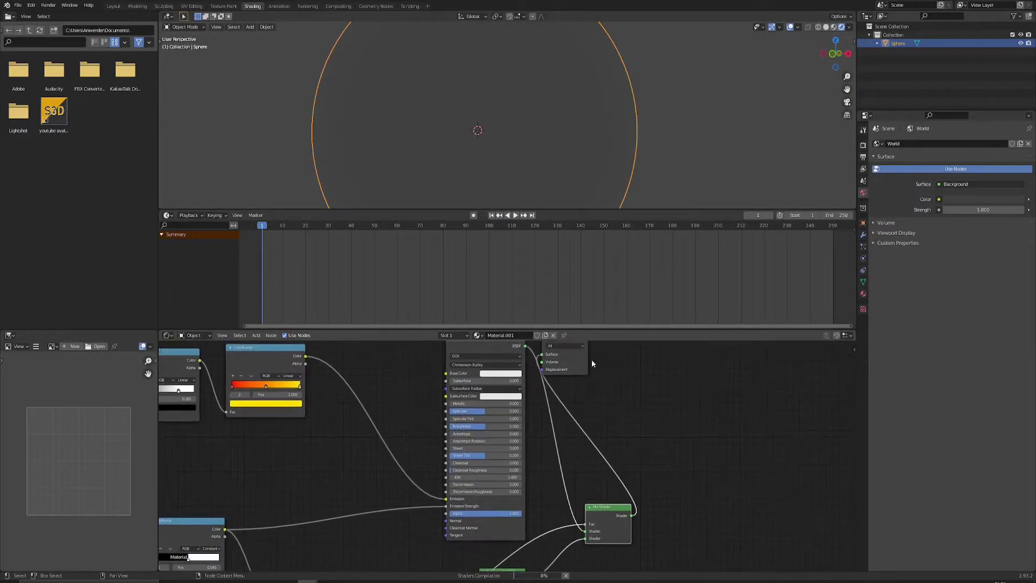
Move the Material Output node farther to the right of the Principled BSDF to leave space between them
{"action": "middle_click_drag", "start_coordinate": [602, 368], "coordinate": [616, 389]}
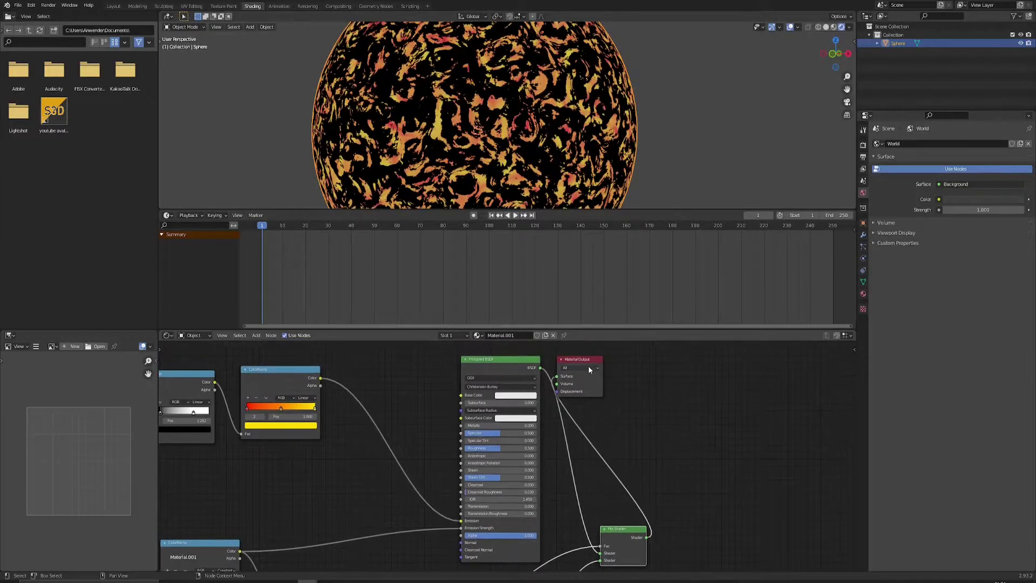
{"action": "left_click_drag", "start_coordinate": [588, 360], "coordinate": [649, 364]}
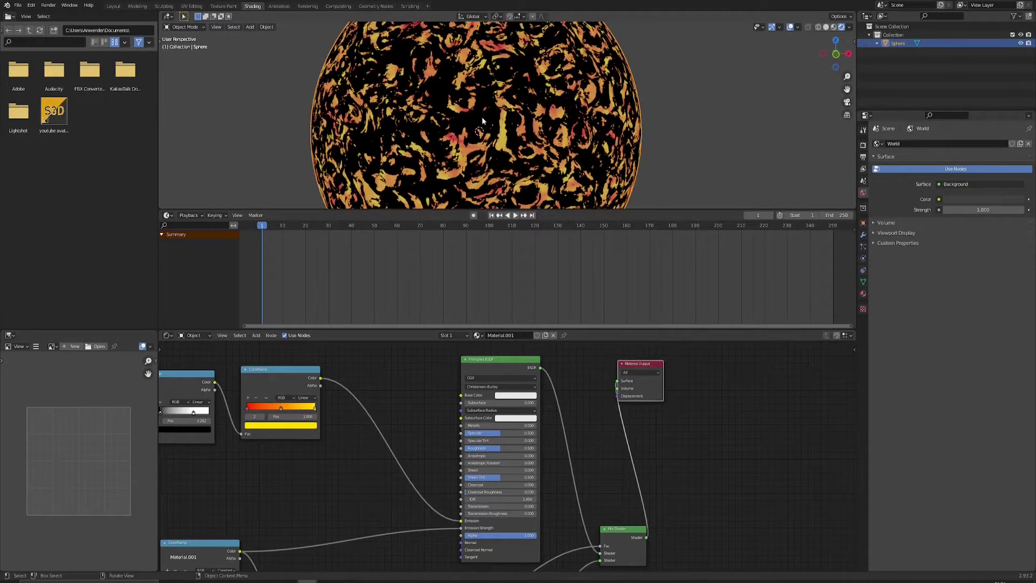
{"action": "middle_click_drag", "start_coordinate": [481, 117], "coordinate": [470, 134]}
{"action": "scroll", "coordinate": [470, 133], "scroll_direction": "down", "scroll_amount": 4}
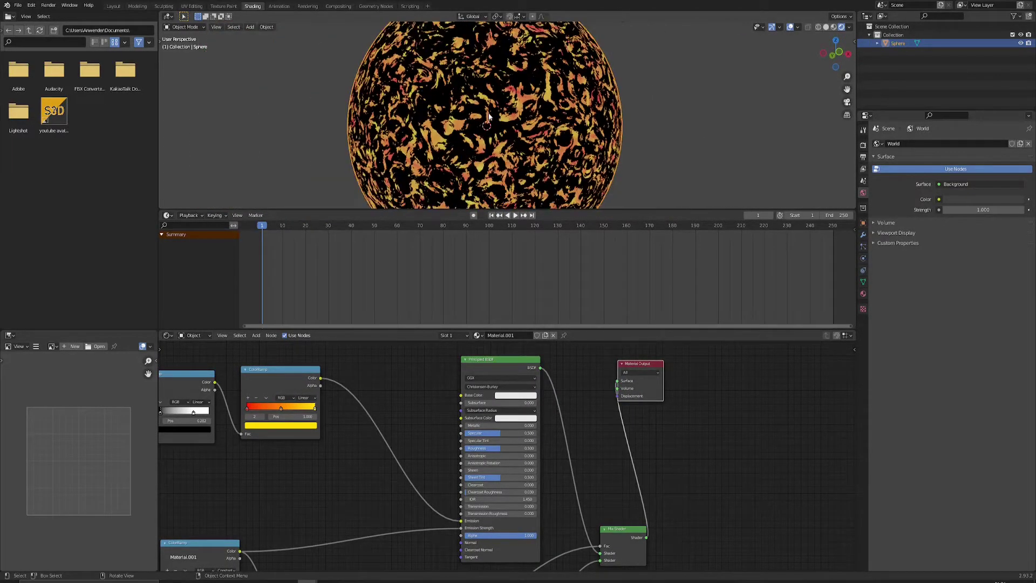
Set the sphere material's blend mode to Alpha Clip and inspect the transparent gaps on the sphere
{"action": "left_click", "coordinate": [863, 294]}
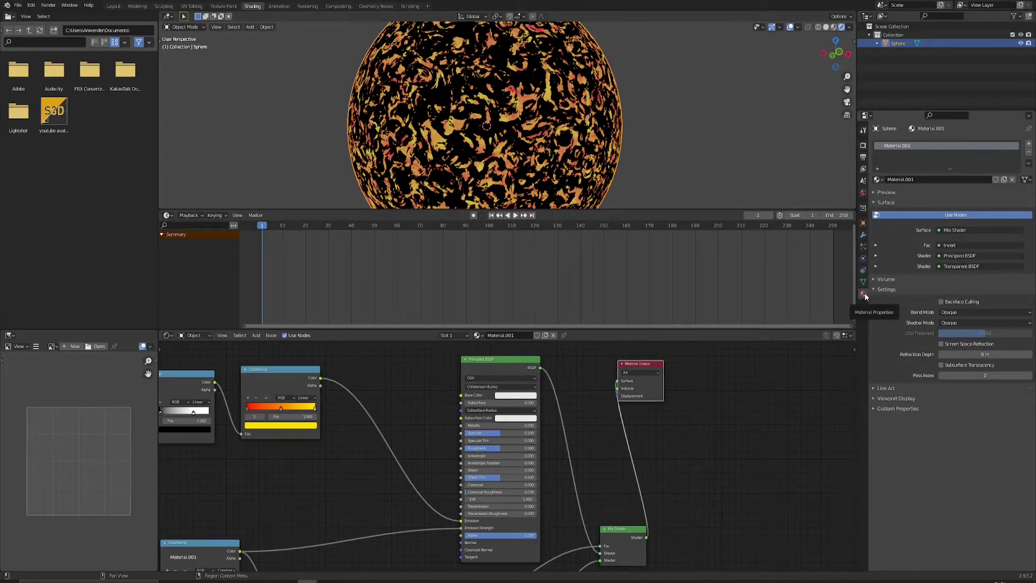
{"action": "left_click", "coordinate": [960, 312]}
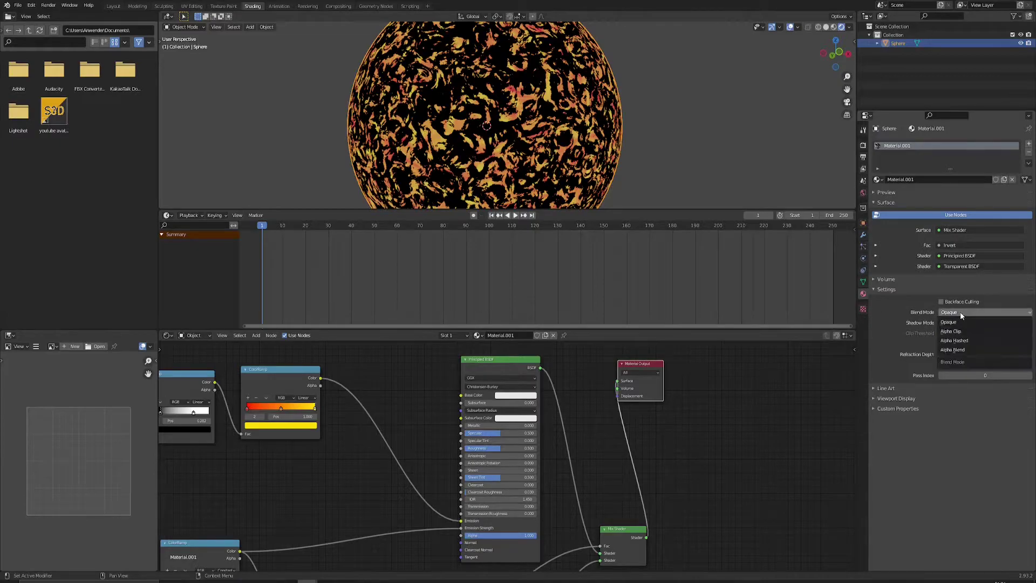
{"action": "left_click", "coordinate": [955, 331]}
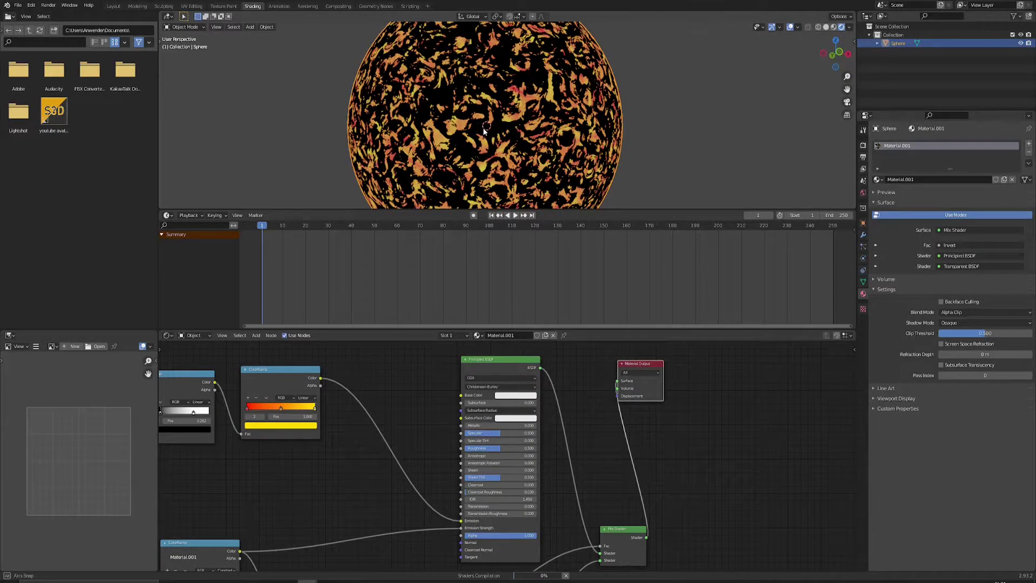
{"action": "mouse_move", "coordinate": [492, 130]}
{"action": "middle_mouse_down"}
{"action": "mouse_move", "coordinate": [527, 31]}
{"action": "mouse_move", "coordinate": [472, 120]}
{"action": "mouse_move", "coordinate": [505, 126]}
{"action": "middle_mouse_up"}
{"action": "scroll", "coordinate": [489, 123], "scroll_direction": "down", "scroll_amount": 2}
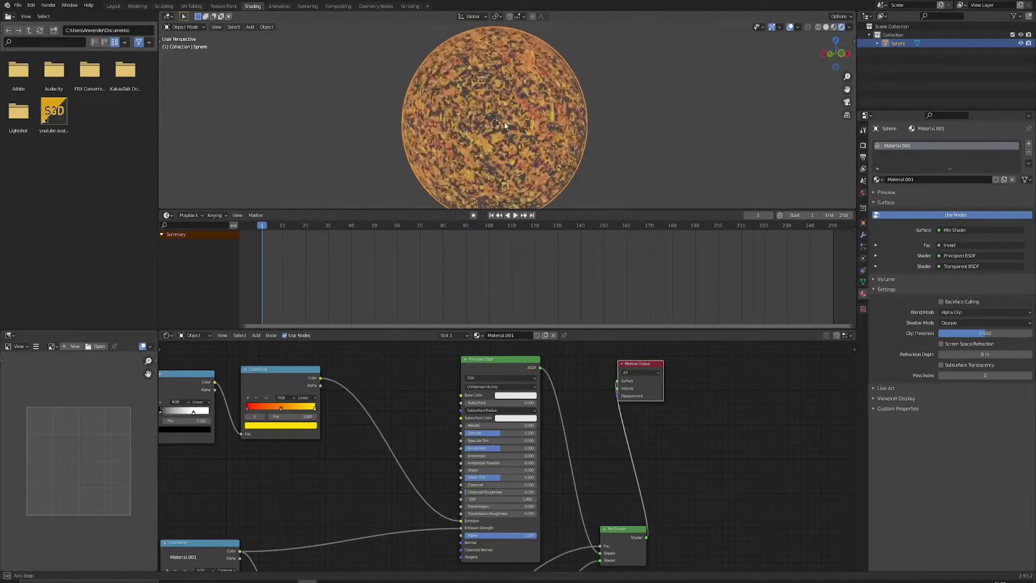
{"action": "scroll", "coordinate": [504, 126], "scroll_direction": "up", "scroll_amount": 3}
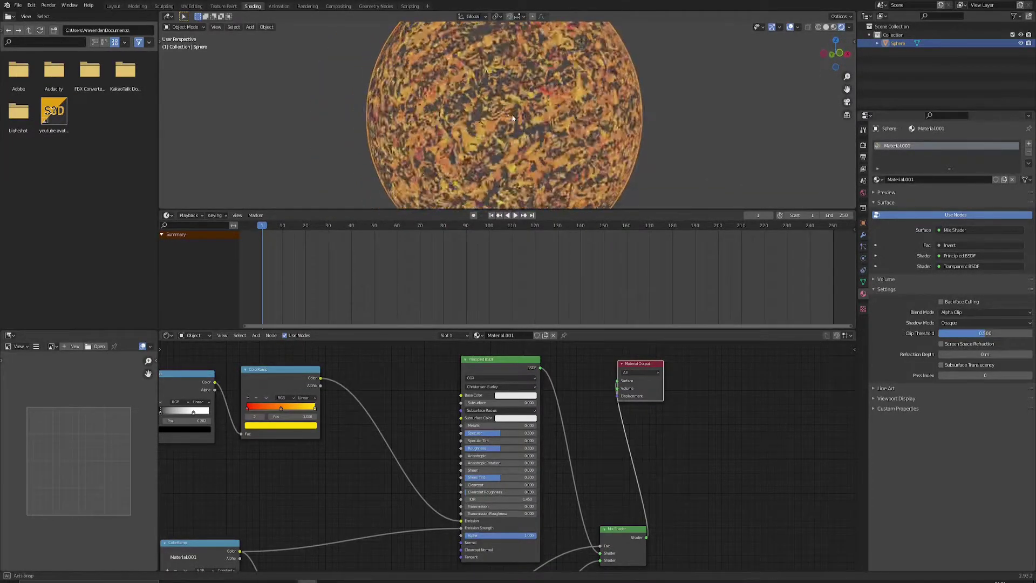
{"action": "scroll", "coordinate": [416, 404], "scroll_direction": "down", "scroll_amount": 4}
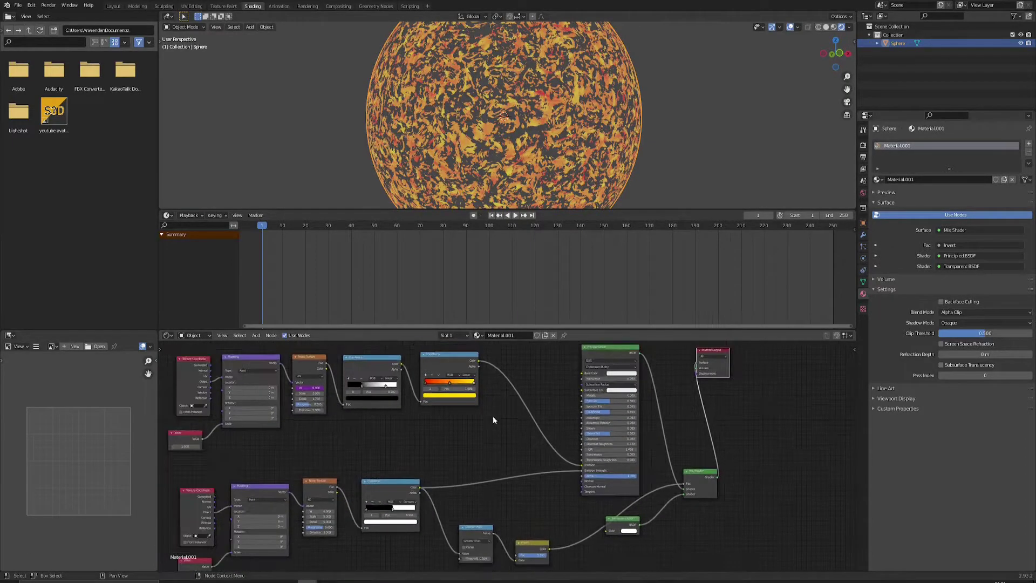
Enable Bloom for the Eevee render and set its radius to about 6.137
{"action": "middle_click_drag", "start_coordinate": [493, 420], "coordinate": [439, 446]}
{"action": "left_click", "coordinate": [862, 146]}
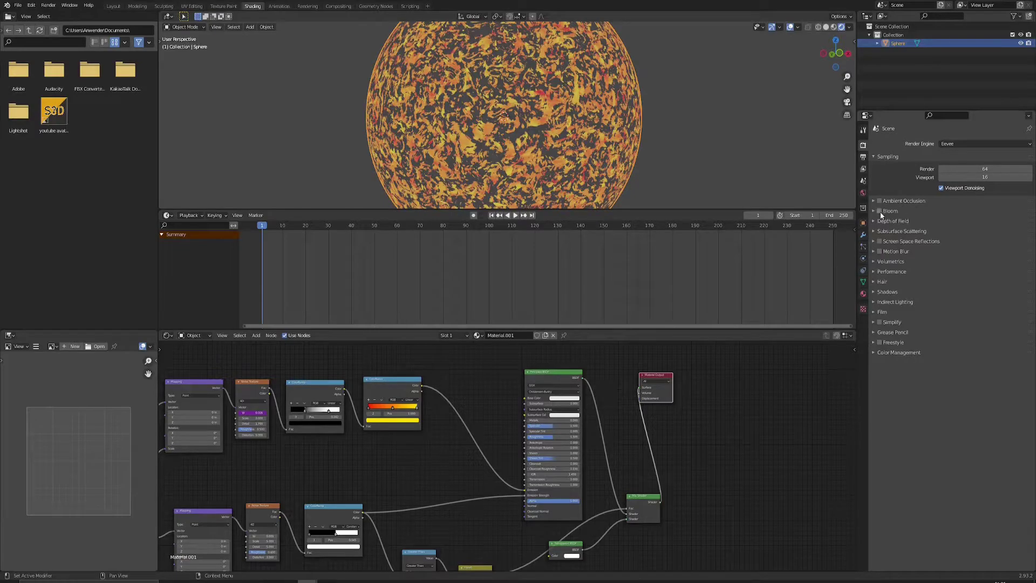
{"action": "left_click", "coordinate": [882, 213]}
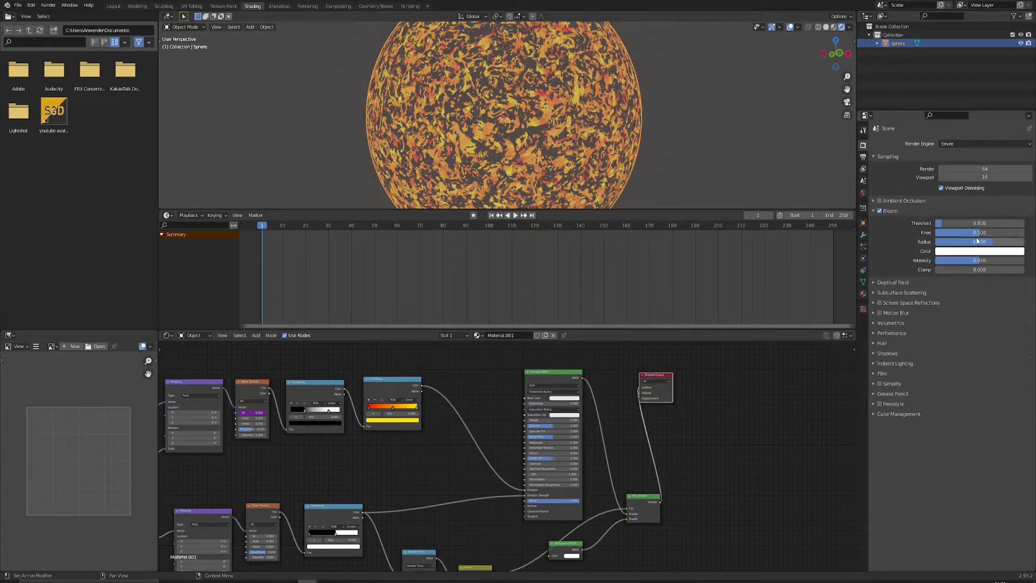
{"action": "left_click_drag", "start_coordinate": [985, 242], "coordinate": [984, 242]}
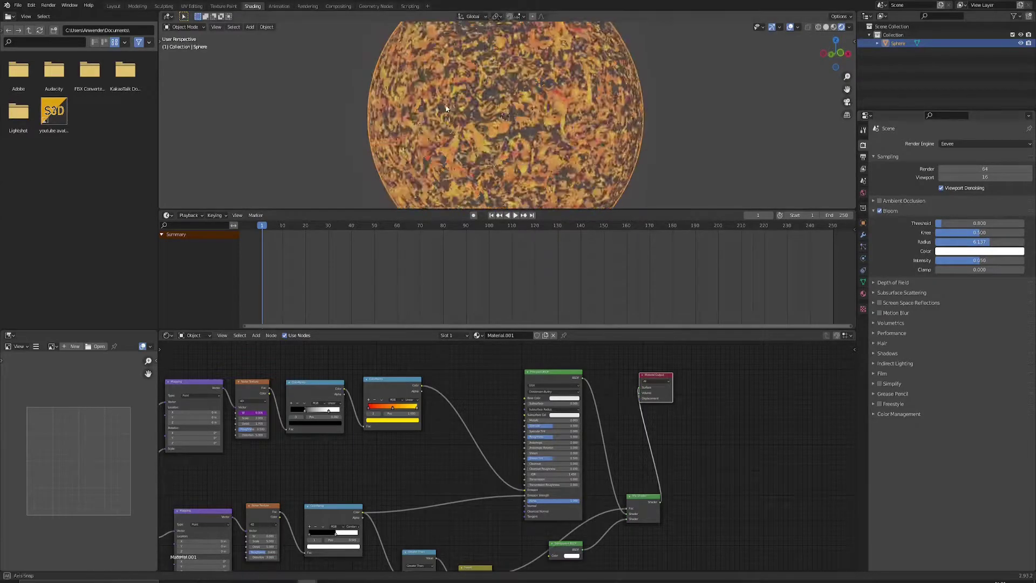
Insert a Map Range node on the link between the mask's Constant ColorRamp and the Principled BSDF's Emission Strength
{"action": "middle_click_drag", "start_coordinate": [483, 421], "coordinate": [568, 380]}
{"action": "scroll", "coordinate": [503, 467], "scroll_direction": "up", "scroll_amount": 2}
{"action": "middle_click_drag", "start_coordinate": [455, 451], "coordinate": [454, 415]}
{"action": "scroll", "coordinate": [454, 413], "scroll_direction": "up", "scroll_amount": 3}
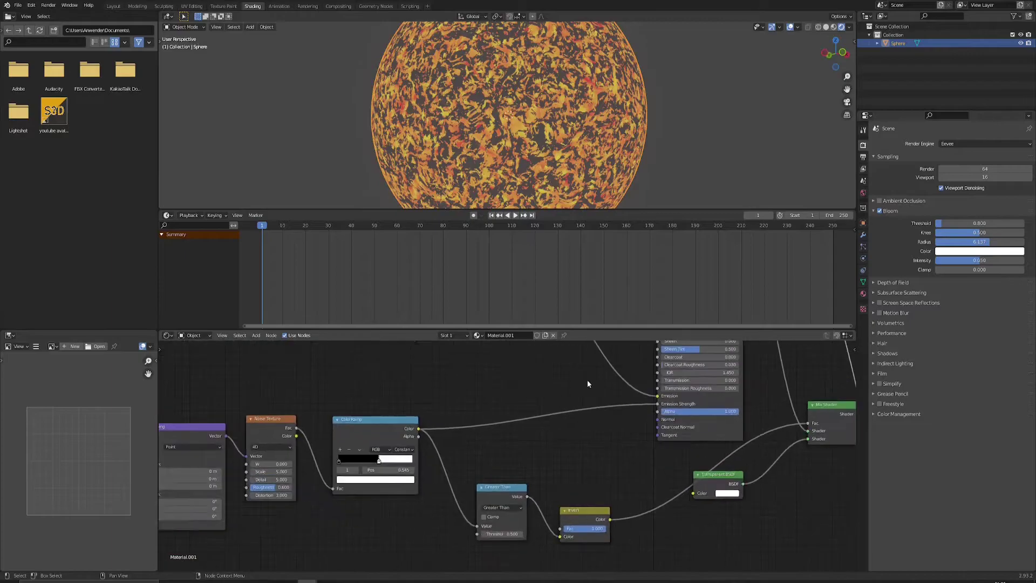
{"action": "middle_click_drag", "start_coordinate": [587, 380], "coordinate": [475, 444]}
{"action": "scroll", "coordinate": [506, 449], "scroll_direction": "down", "scroll_amount": 1}
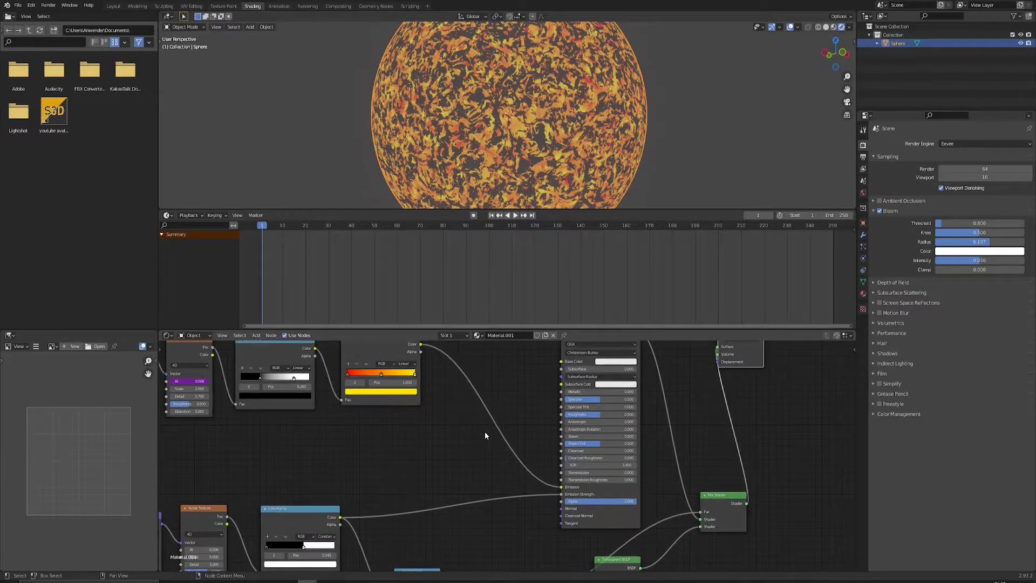
{"action": "middle_click_drag", "start_coordinate": [452, 481], "coordinate": [500, 419]}
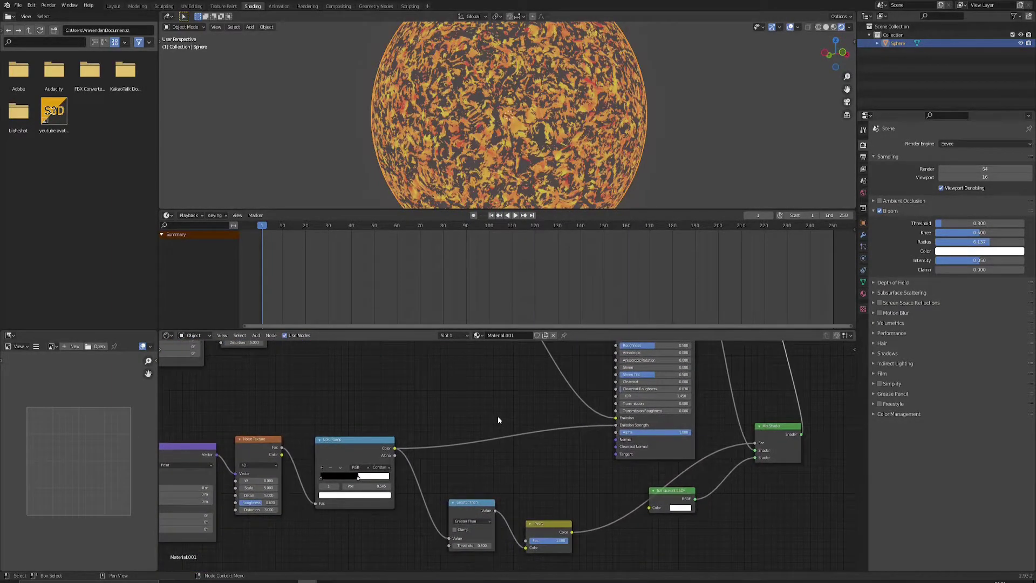
{"action": "key", "text": "F3"}
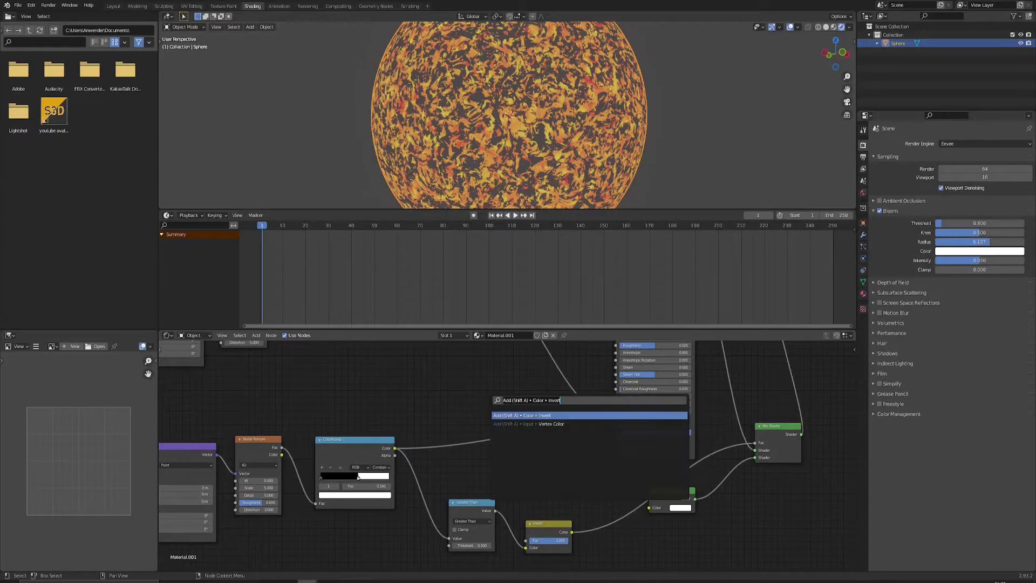
{"action": "type", "text": "map range"}
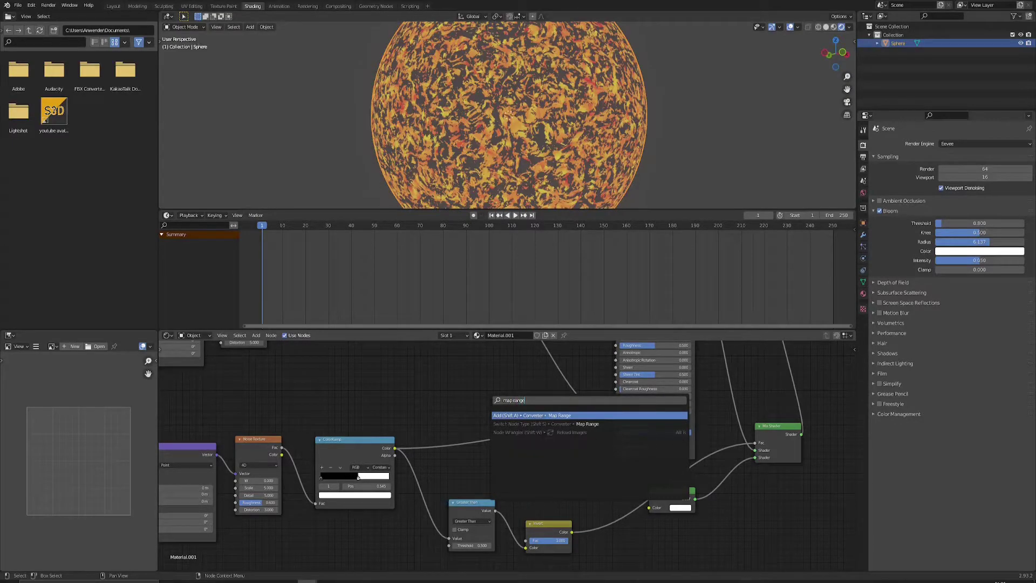
{"action": "key", "text": "Return"}
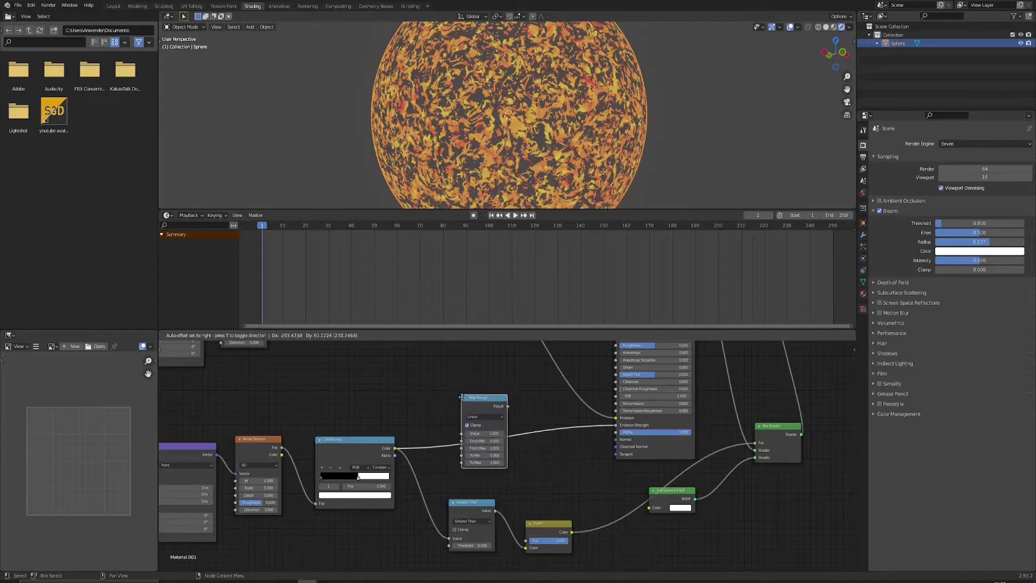
{"action": "left_click", "coordinate": [473, 404]}
{"action": "scroll", "coordinate": [494, 438], "scroll_direction": "up", "scroll_amount": 1}
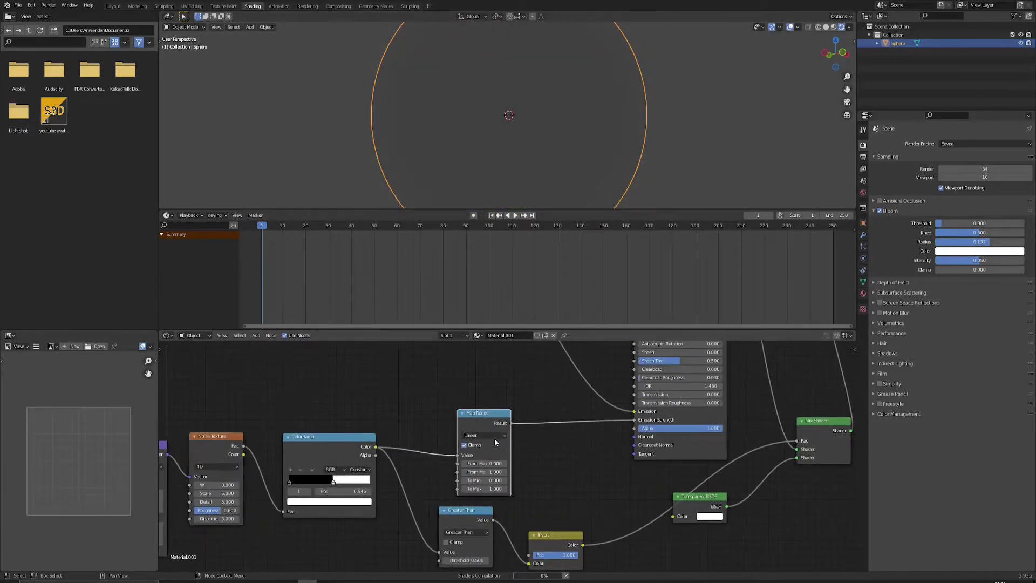
{"action": "left_click_drag", "start_coordinate": [494, 412], "coordinate": [534, 408]}
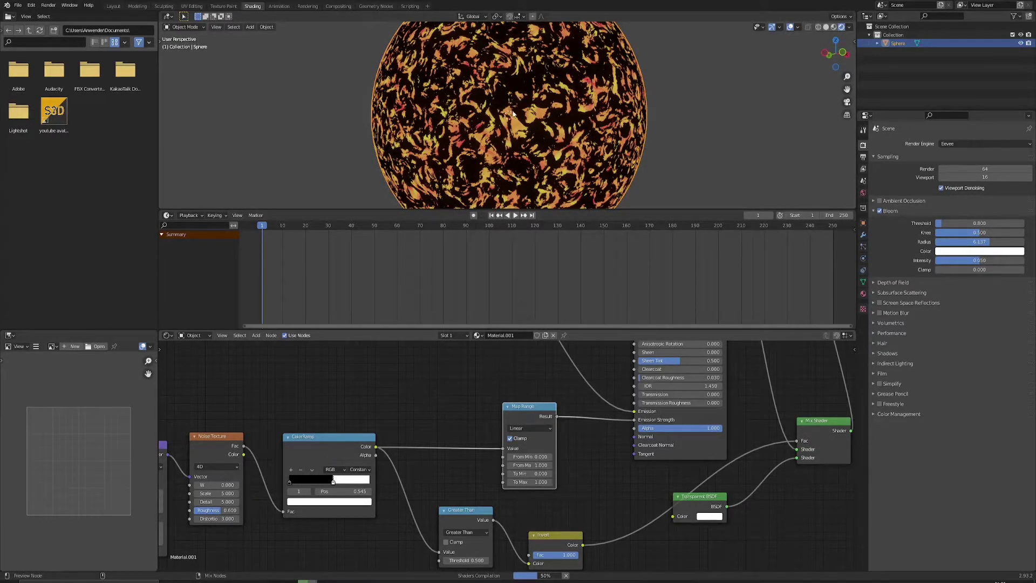
Preview the mask's Constant ColorRamp on the sphere, followed by the Map Range node's Result
{"action": "left_click", "coordinate": [350, 438], "text": "ctrl+shift"}
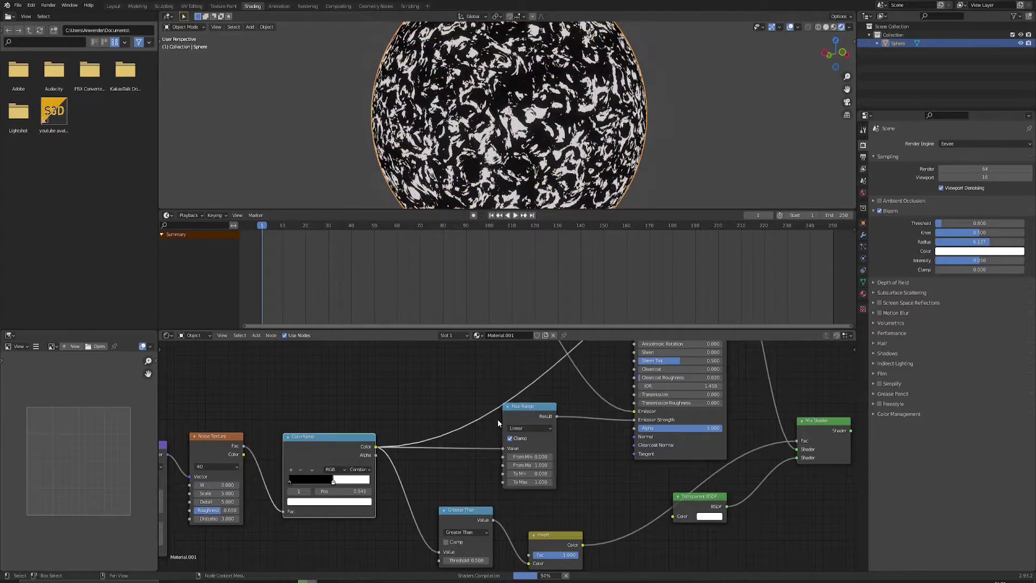
{"action": "scroll", "coordinate": [484, 430], "scroll_direction": "up", "scroll_amount": 3}
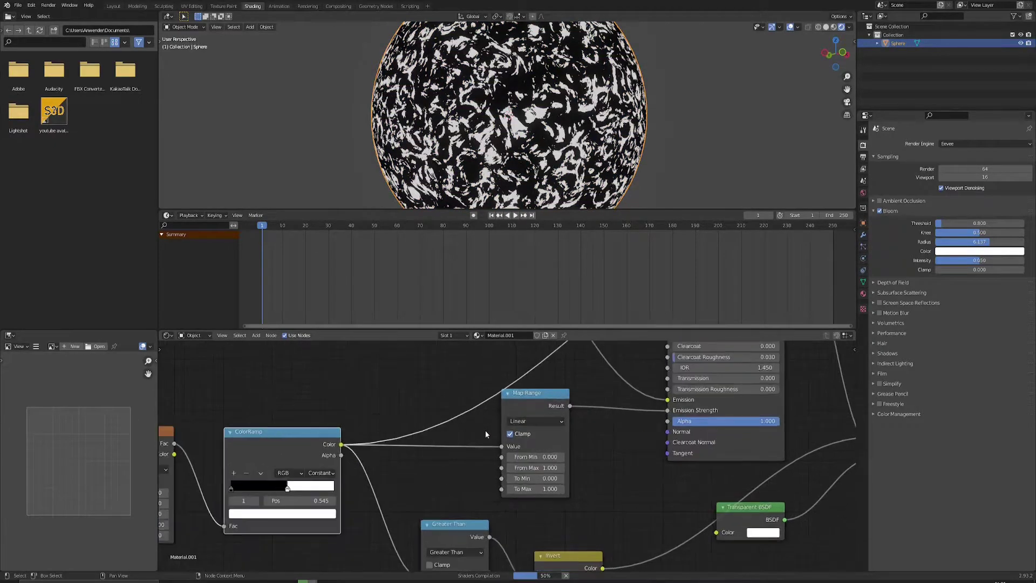
{"action": "left_click", "coordinate": [540, 397]}
{"action": "left_click", "coordinate": [536, 396], "text": "ctrl+shift"}
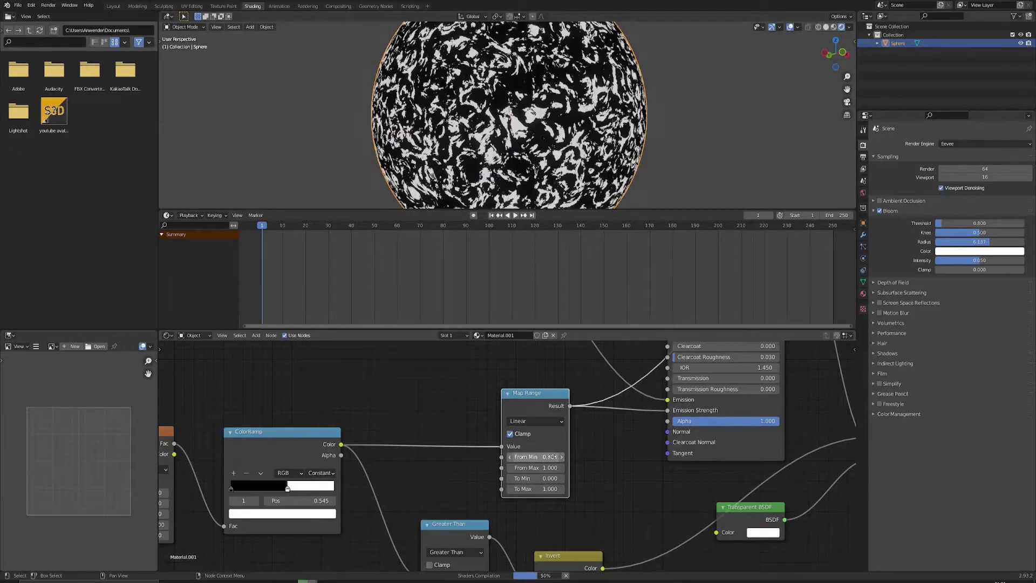
Set the Map Range node's To Max to 7 to strengthen the emission
{"action": "key", "text": "BackSpace"}
{"action": "left_click", "coordinate": [545, 489]}
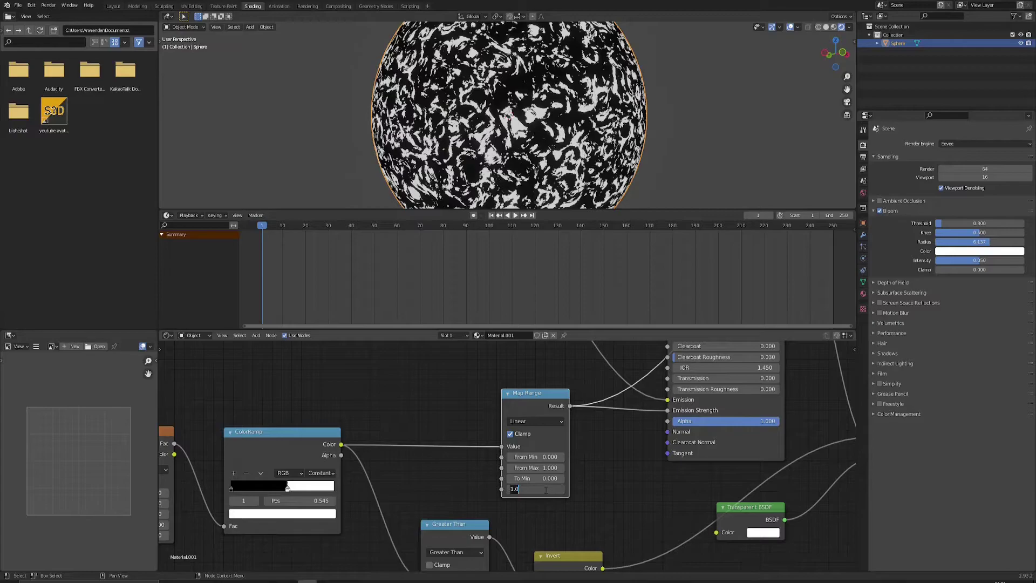
{"action": "type", "text": "7"}
{"action": "key", "text": "Return"}
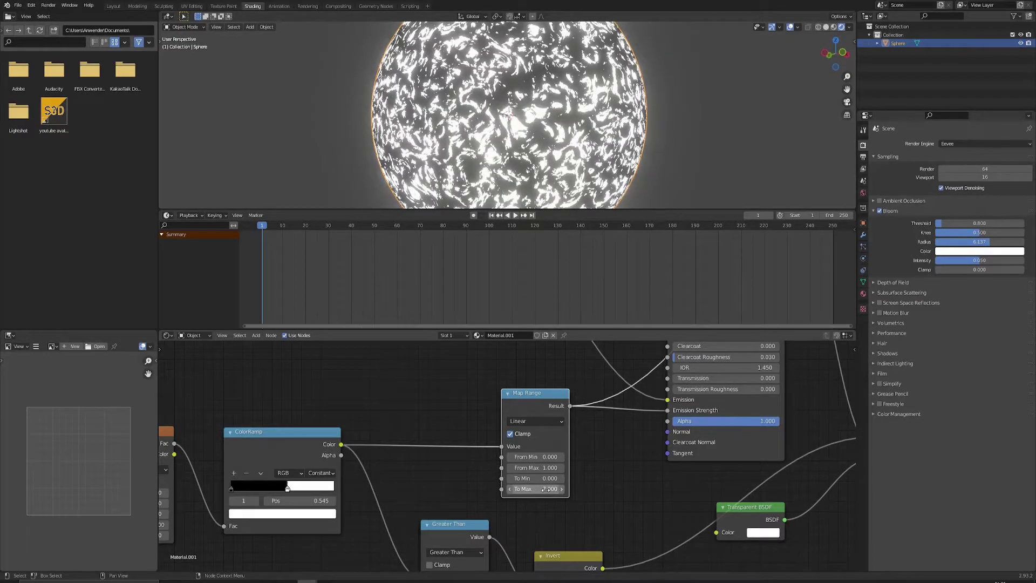
Preview the Principled BSDF on the sphere and reconnect the Mix Shader to the Material Output's Surface
{"action": "left_click", "coordinate": [760, 442], "text": "ctrl+shift"}
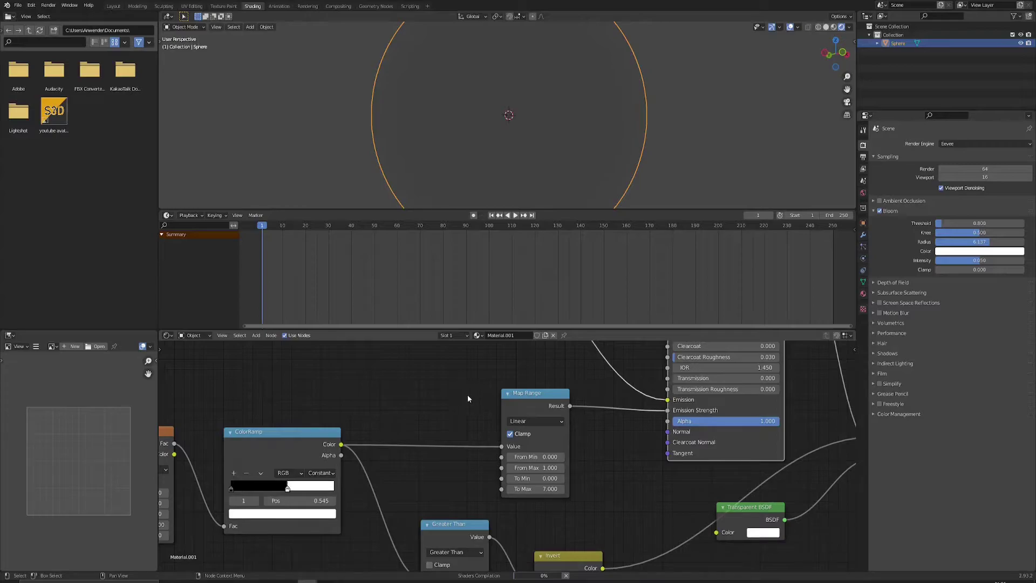
{"action": "scroll", "coordinate": [543, 413], "scroll_direction": "down", "scroll_amount": 1}
{"action": "scroll", "coordinate": [755, 401], "scroll_direction": "down", "scroll_amount": 1}
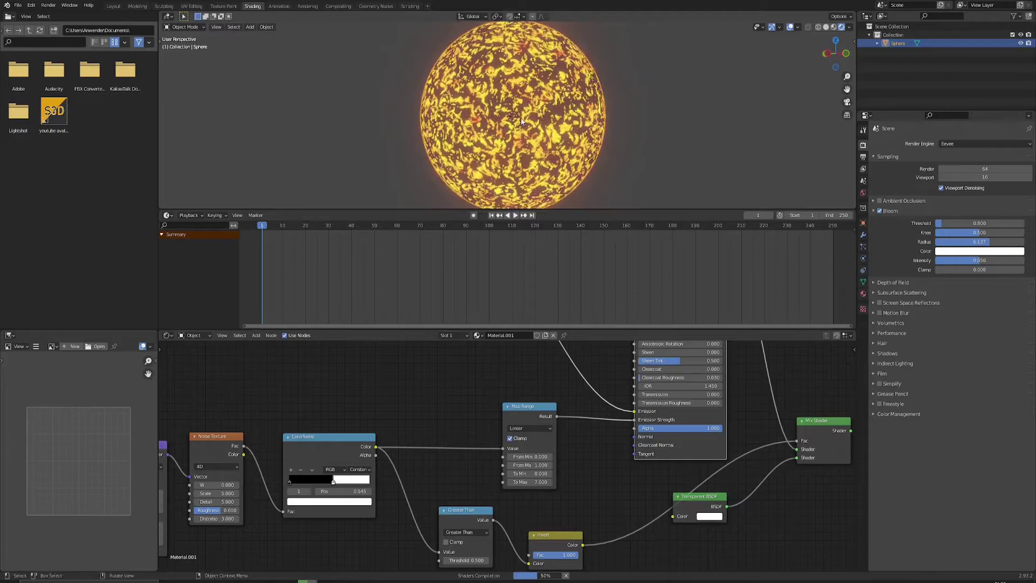
{"action": "left_click", "coordinate": [826, 424], "text": "ctrl+shift"}
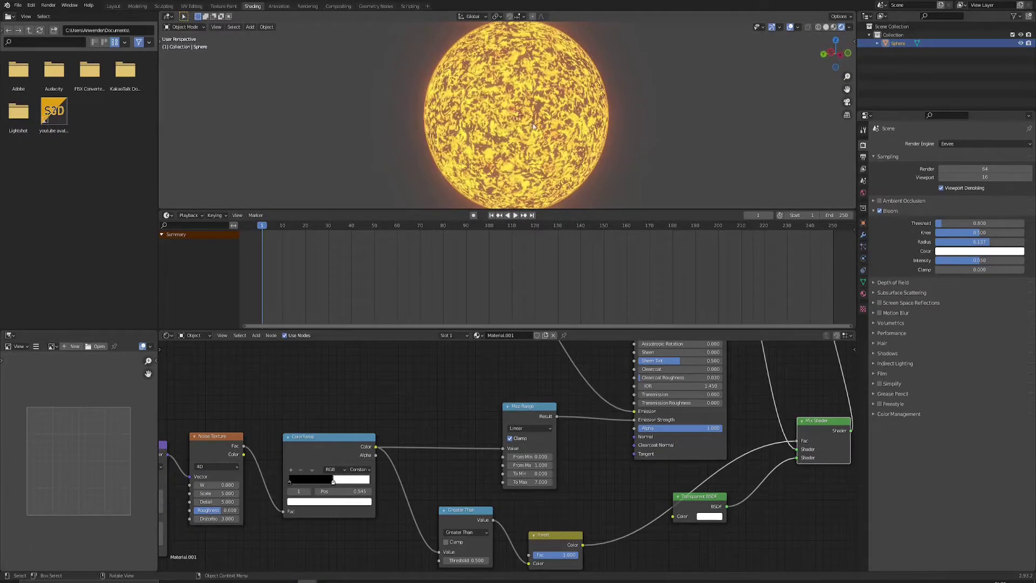
{"action": "scroll", "coordinate": [551, 114], "scroll_direction": "up", "scroll_amount": 2}
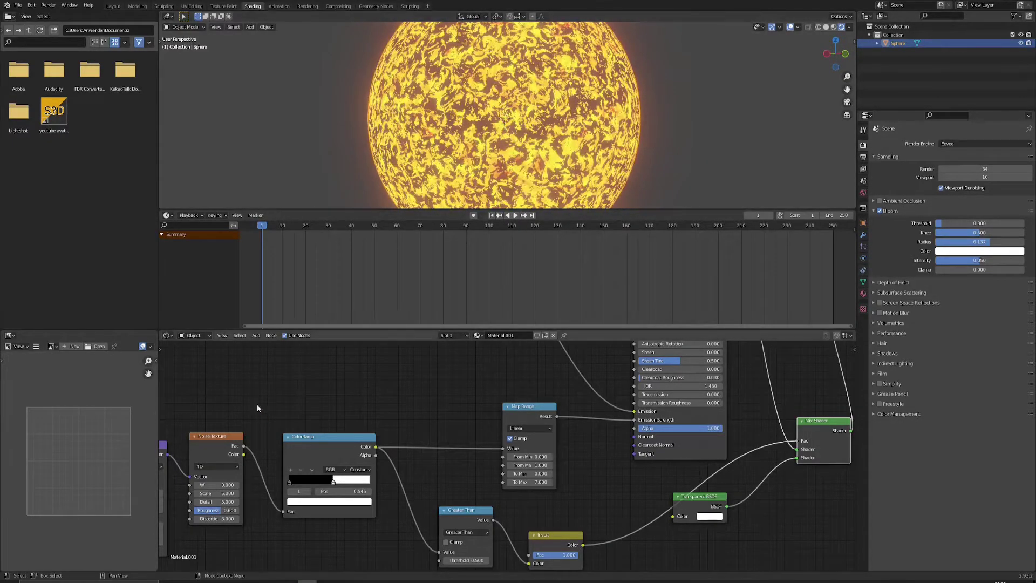
Try 1 and settle on 0.8 for the Value node that drives the mask's Mapping Scale
{"action": "middle_click_drag", "start_coordinate": [256, 403], "coordinate": [531, 397]}
{"action": "scroll", "coordinate": [532, 397], "scroll_direction": "down", "scroll_amount": 2}
{"action": "middle_click_drag", "start_coordinate": [262, 473], "coordinate": [240, 426]}
{"action": "scroll", "coordinate": [336, 491], "scroll_direction": "up", "scroll_amount": 4}
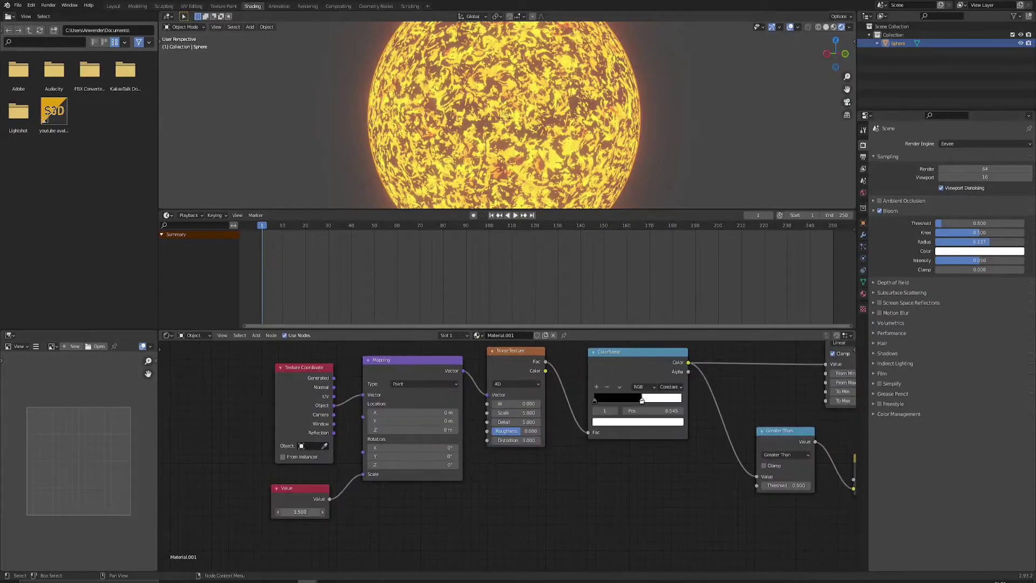
{"action": "left_click", "coordinate": [312, 511]}
{"action": "key", "text": "Return"}
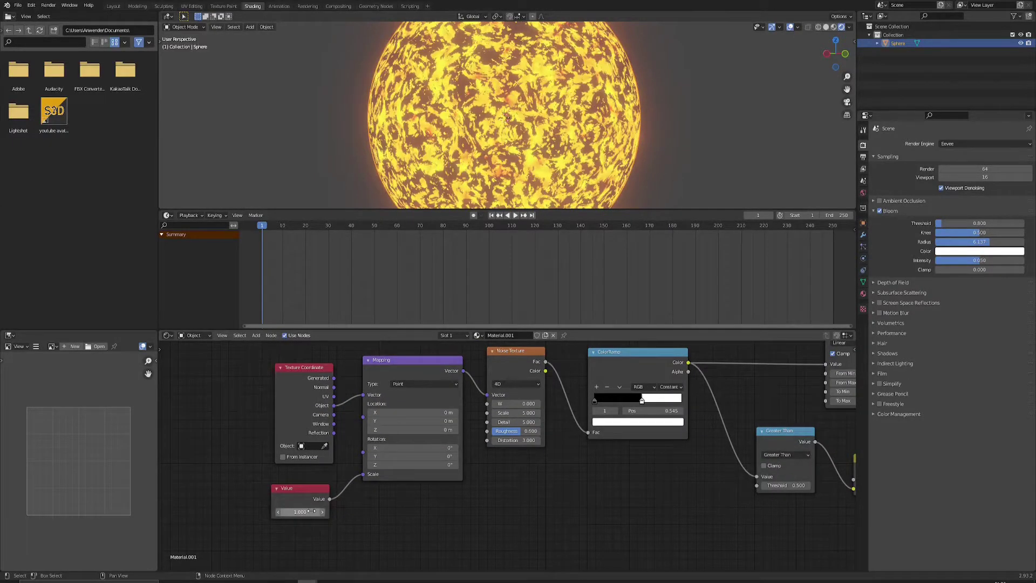
{"action": "left_click", "coordinate": [312, 510]}
{"action": "type", "text": "0.8"}
{"action": "key", "text": "Return"}
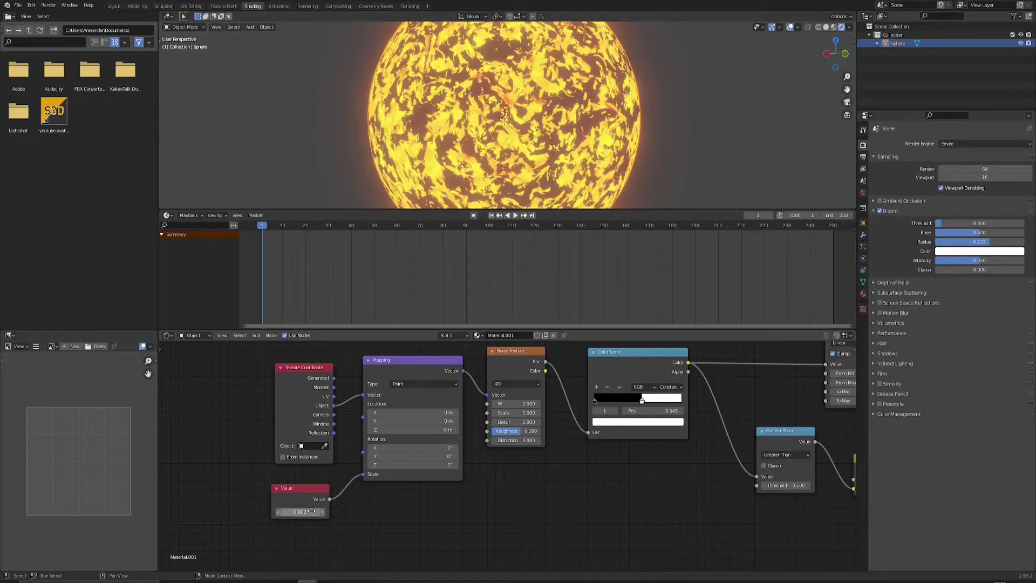
Play the animation and examine the moving, glowing surface of the sun from close up and farther away
{"action": "left_click", "coordinate": [515, 215]}
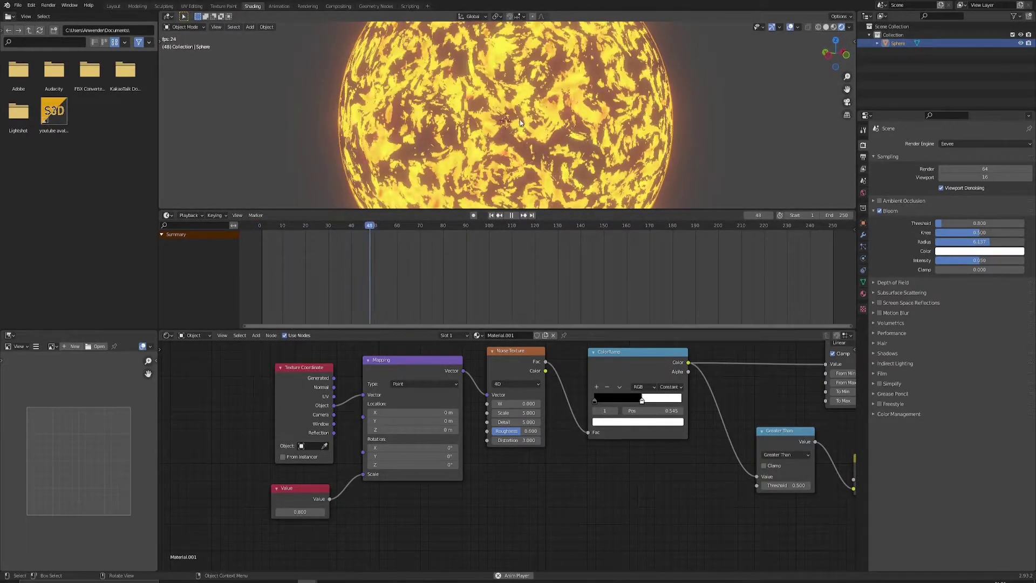
{"action": "middle_click_drag", "start_coordinate": [522, 117], "coordinate": [553, 105]}
{"action": "scroll", "coordinate": [541, 112], "scroll_direction": "up", "scroll_amount": 2}
{"action": "scroll", "coordinate": [548, 99], "scroll_direction": "up", "scroll_amount": 1}
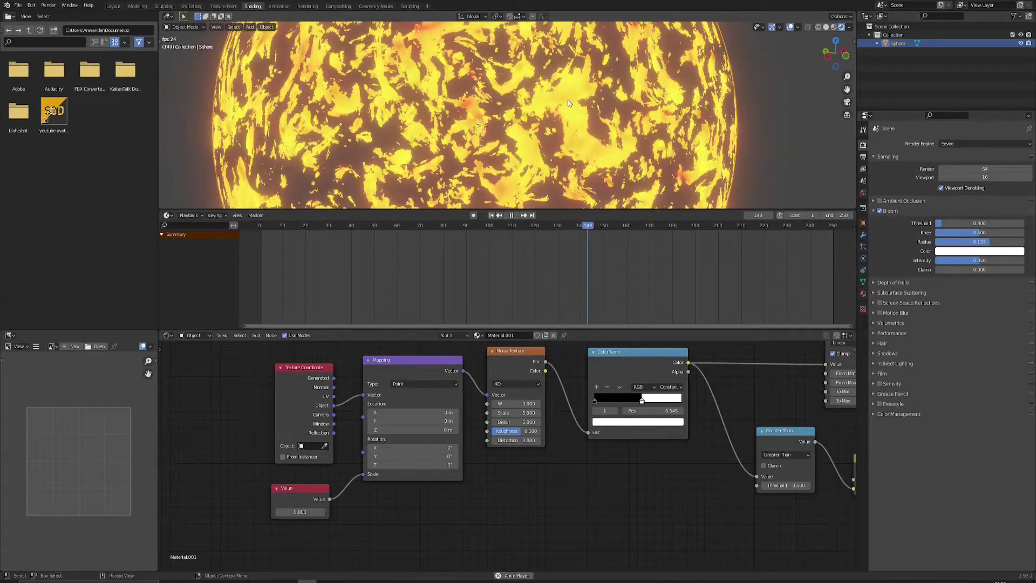
{"action": "scroll", "coordinate": [496, 147], "scroll_direction": "down", "scroll_amount": 4}
{"action": "scroll", "coordinate": [525, 492], "scroll_direction": "down", "scroll_amount": 5}
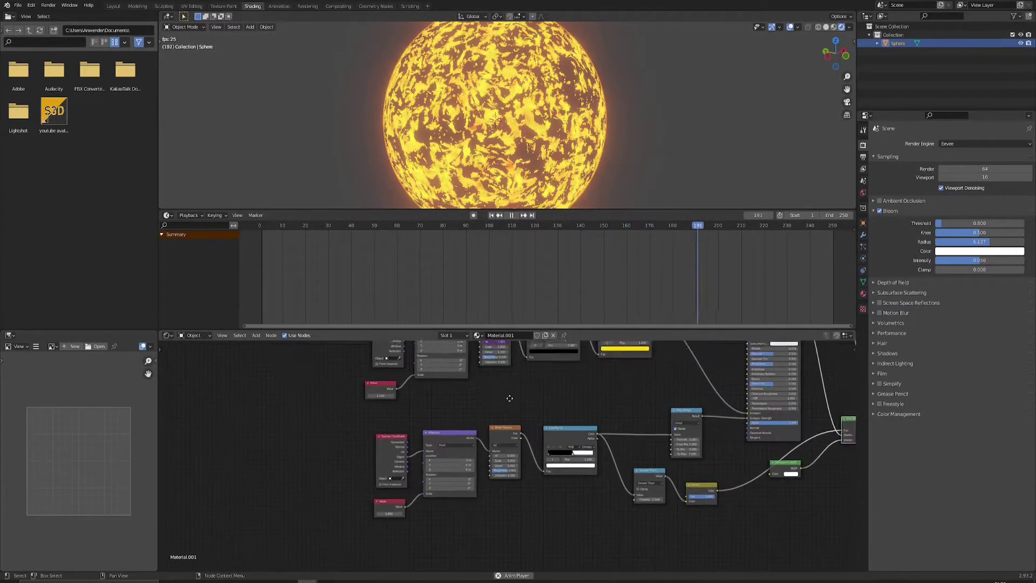
Stop playback, return to frame 1 and drive the mask Noise Texture's W value with #frame/400
{"action": "scroll", "coordinate": [497, 399], "scroll_direction": "up", "scroll_amount": 3}
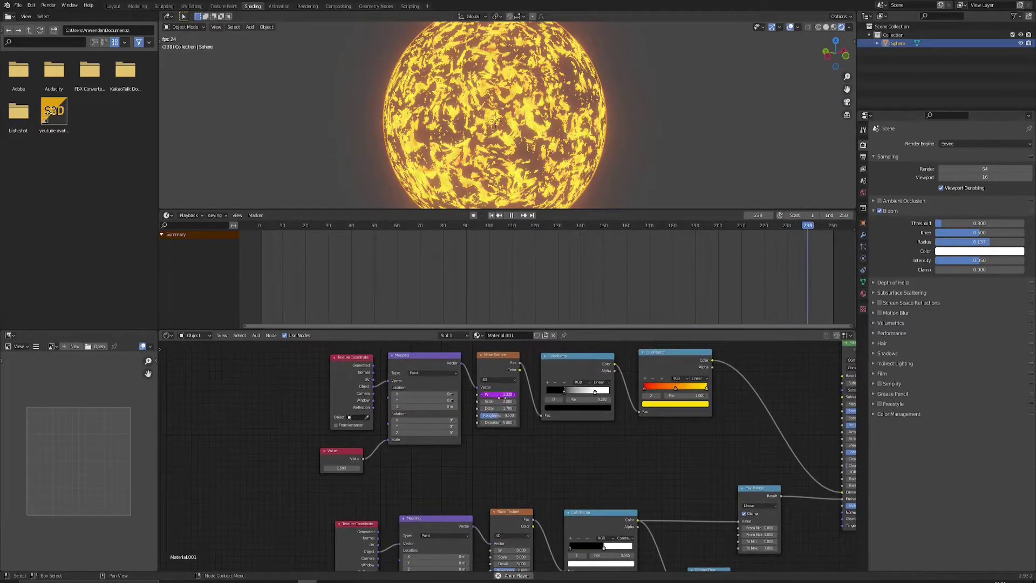
{"action": "left_click", "coordinate": [511, 215]}
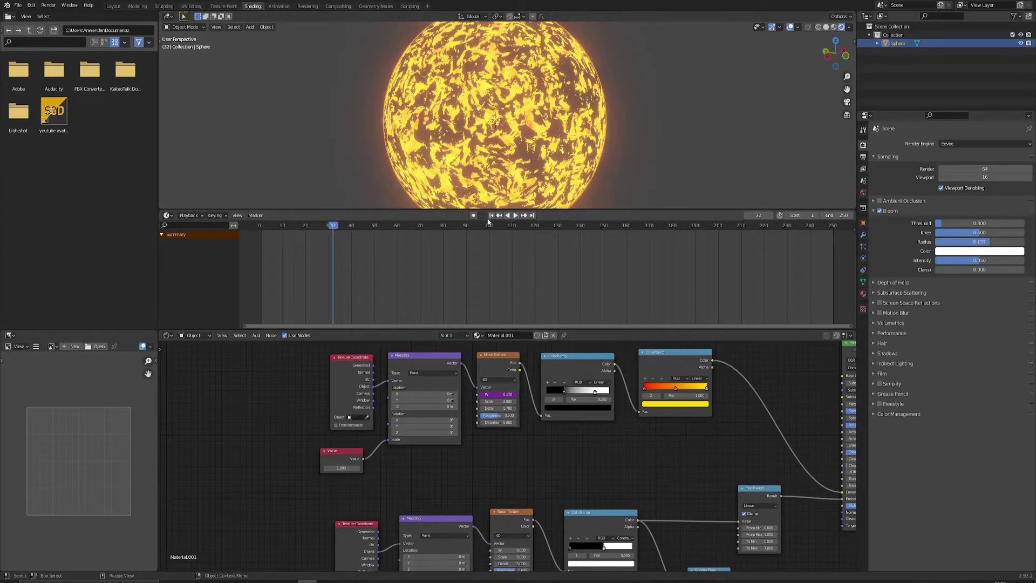
{"action": "left_click", "coordinate": [491, 216]}
{"action": "middle_click_drag", "start_coordinate": [496, 457], "coordinate": [498, 349]}
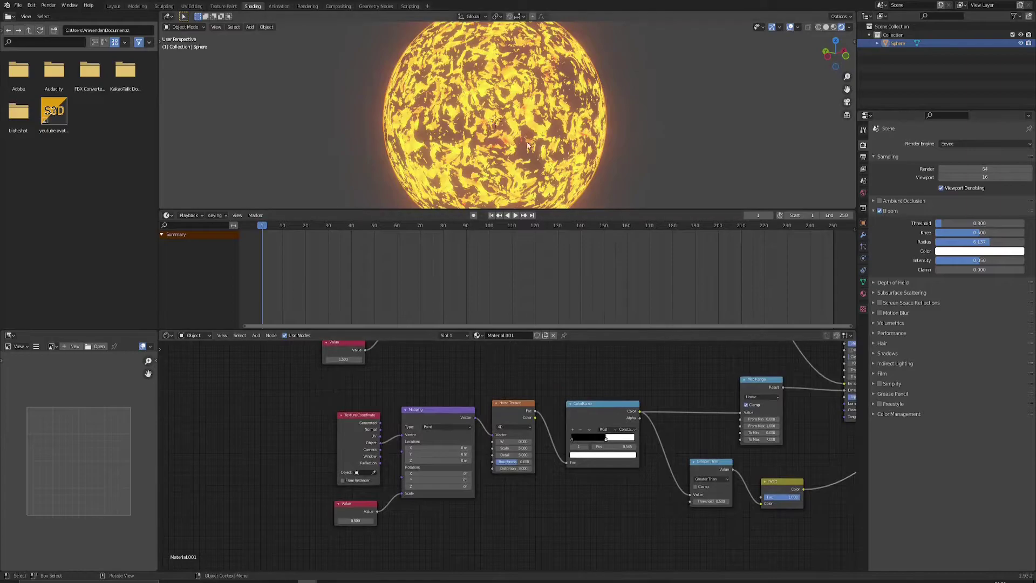
{"action": "scroll", "coordinate": [495, 370], "scroll_direction": "down", "scroll_amount": 1, "text": "shift"}
{"action": "scroll", "coordinate": [507, 410], "scroll_direction": "up", "scroll_amount": 2}
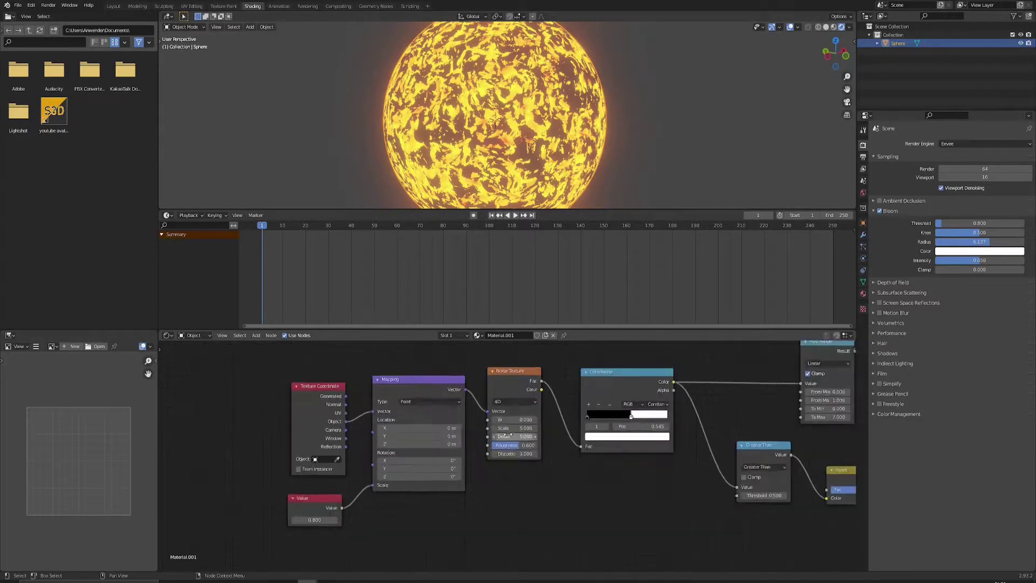
{"action": "left_click", "coordinate": [505, 414]}
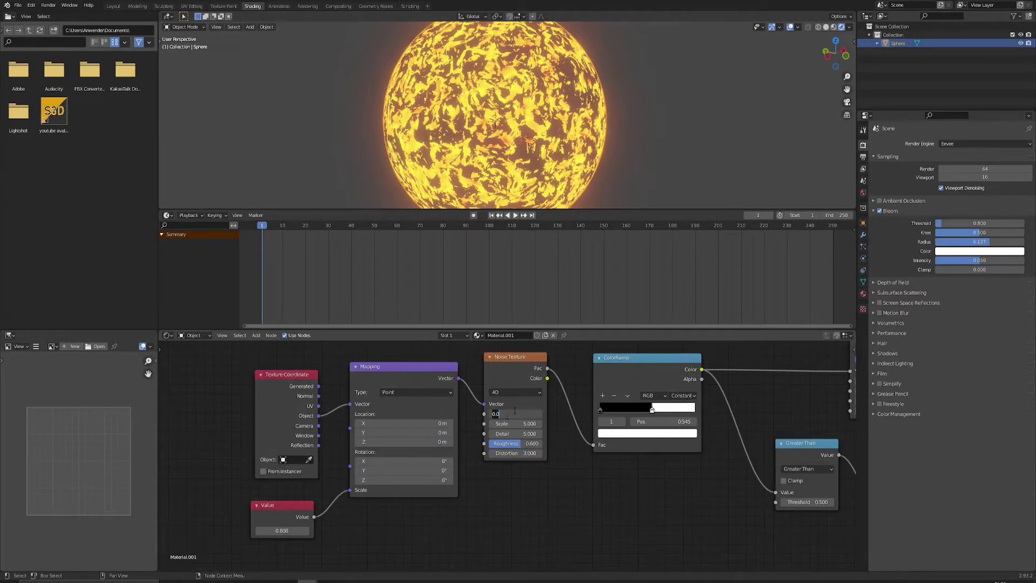
{"action": "type", "text": "#frame/40"}
{"action": "key", "text": "Return"}
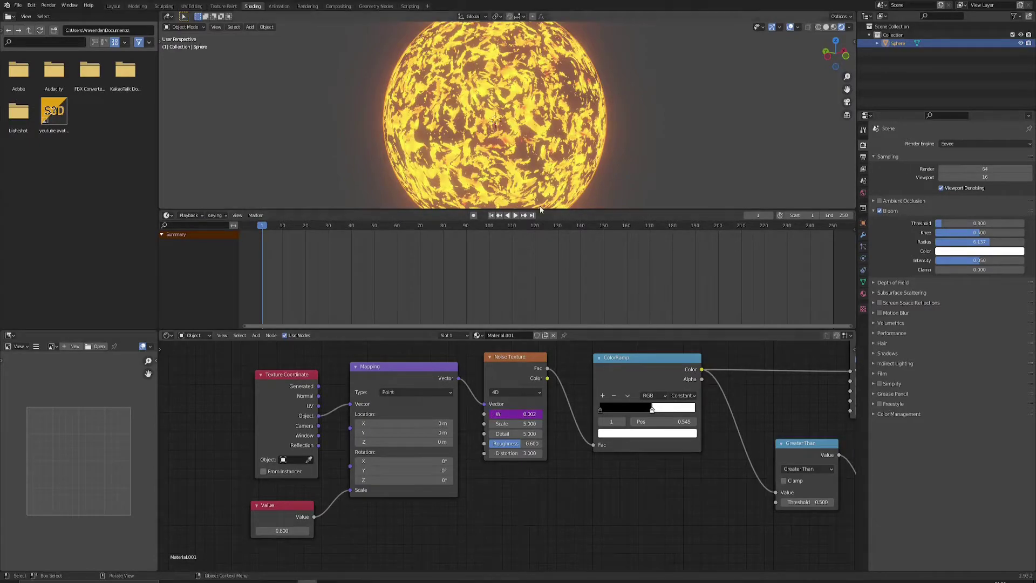
Play the animation, examine the slowly evolving mask pattern on the sphere and stop playback
{"action": "left_click", "coordinate": [515, 215]}
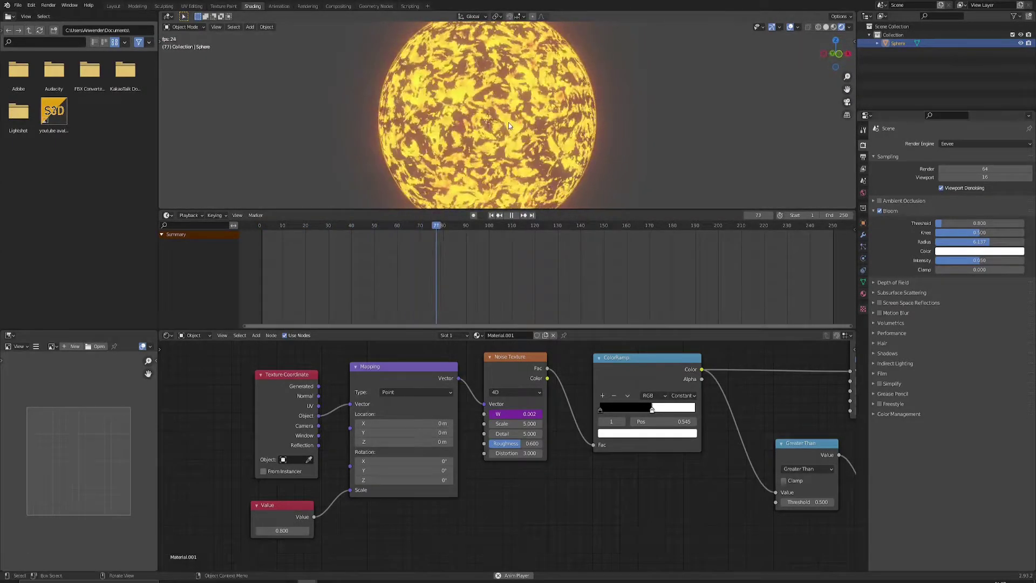
{"action": "scroll", "coordinate": [490, 119], "scroll_direction": "up", "scroll_amount": 2}
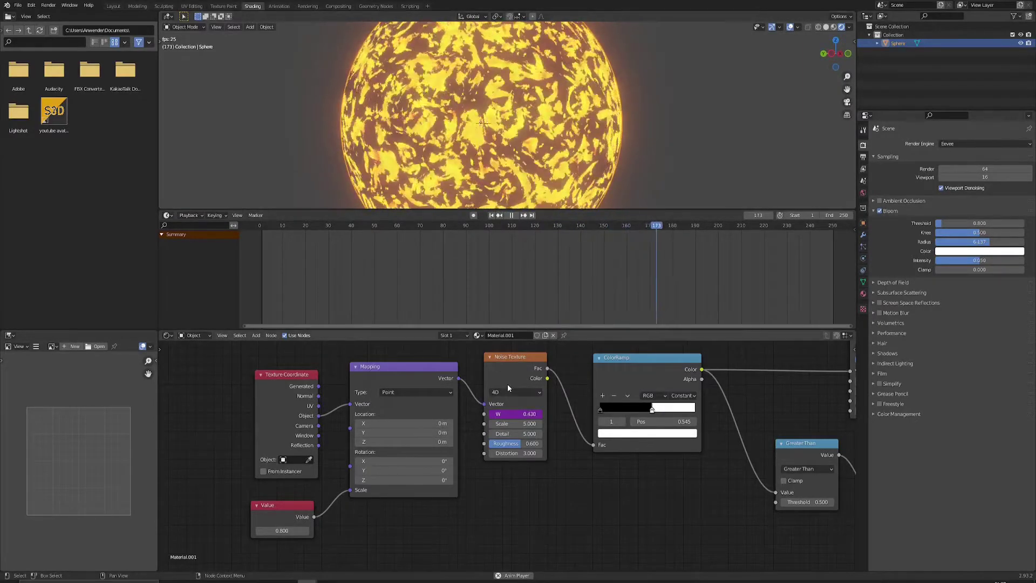
{"action": "middle_click_drag", "start_coordinate": [499, 126], "coordinate": [519, 112]}
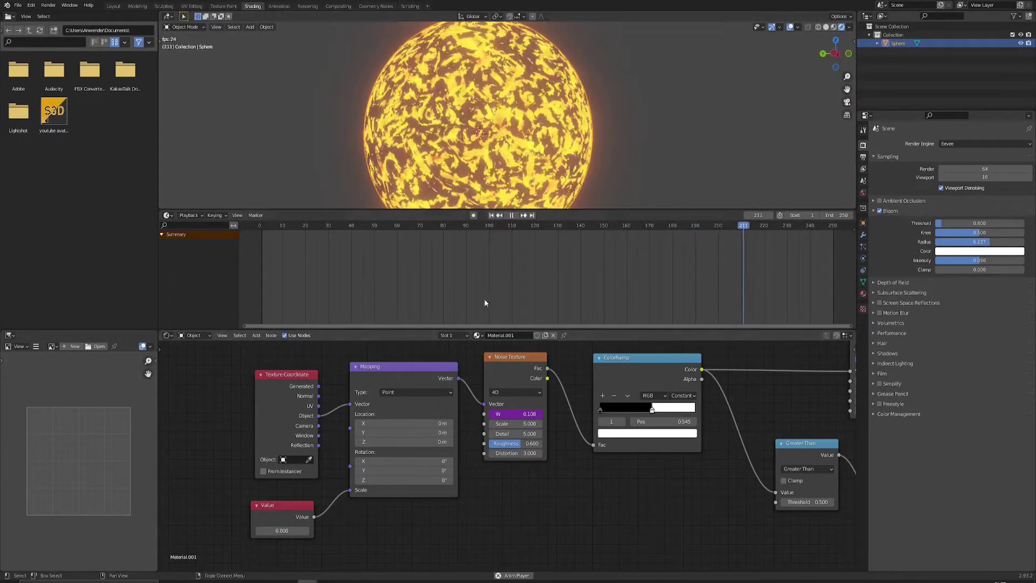
{"action": "key", "text": "space"}
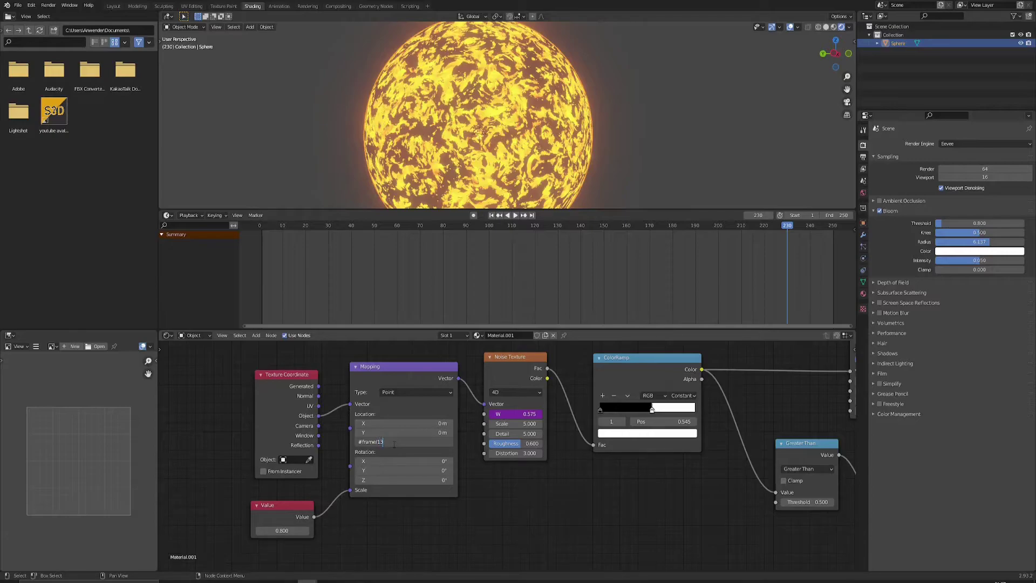
Drive the mask Mapping node's Z Location with #frame/130 and play the animation briefly to check the movement
{"action": "type", "text": "0"}
{"action": "key", "text": "Return"}
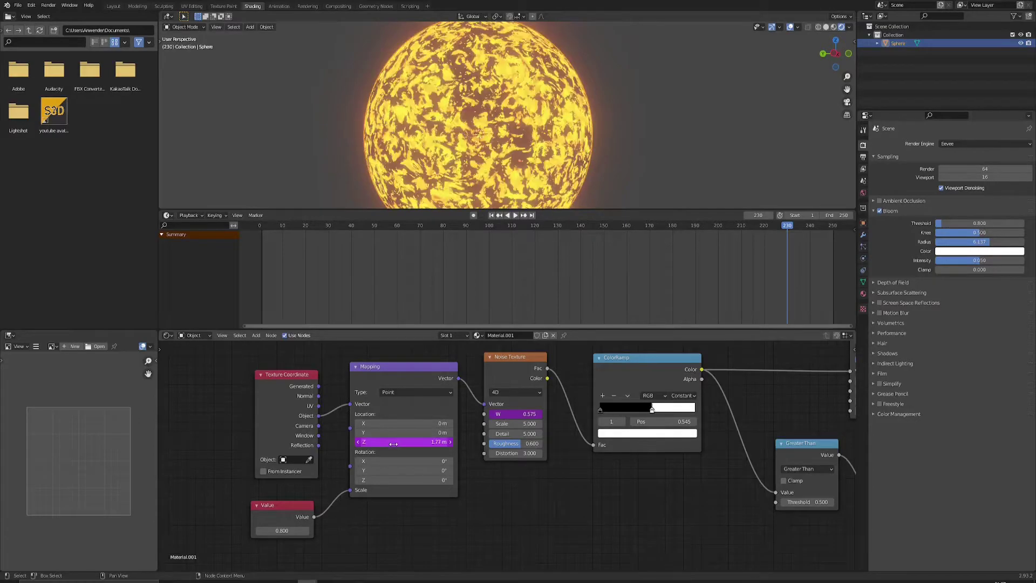
{"action": "left_click", "coordinate": [515, 215]}
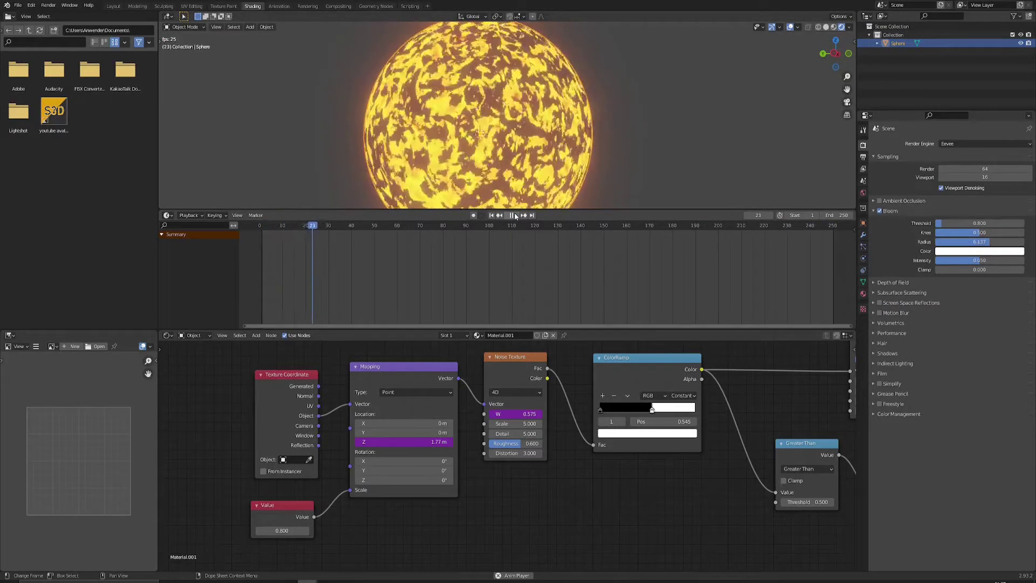
{"action": "left_click", "coordinate": [513, 215]}
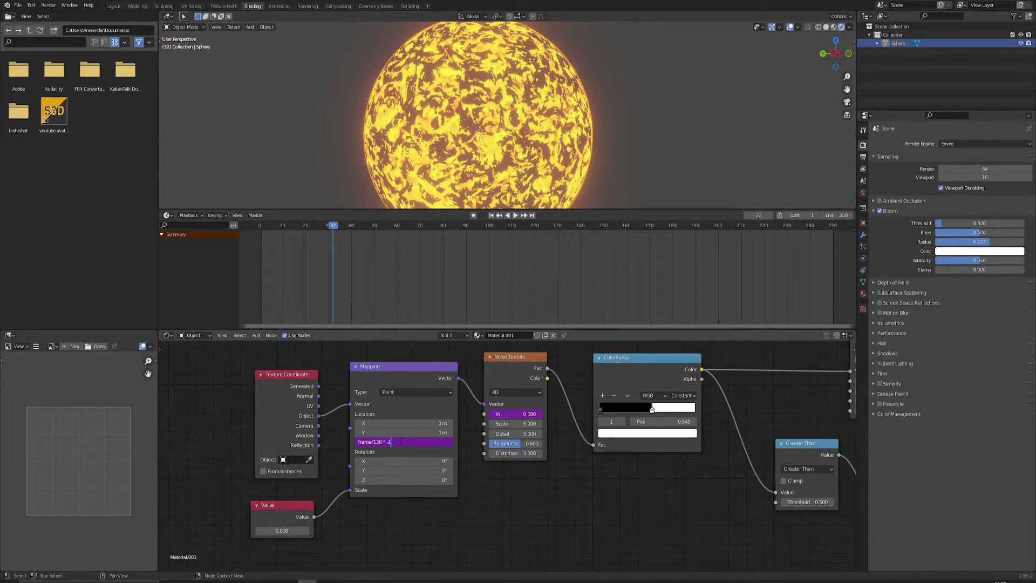
Reverse the mask's movement by changing the Z Location expression to frame/130 * -1 and check it during playback
{"action": "key", "text": "Return"}
{"action": "left_click", "coordinate": [516, 215]}
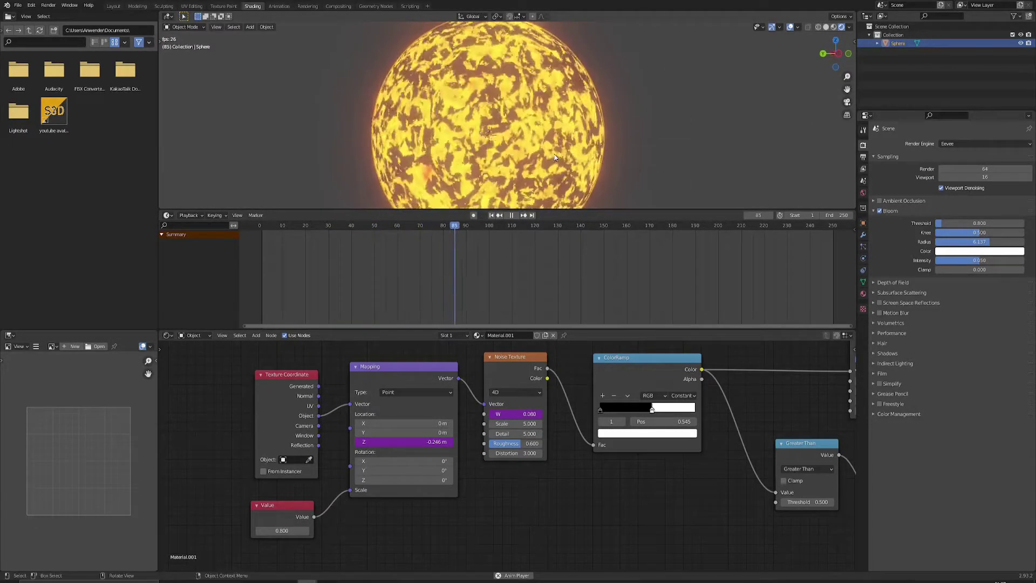
{"action": "middle_click_drag", "start_coordinate": [513, 126], "coordinate": [476, 136]}
{"action": "scroll", "coordinate": [517, 147], "scroll_direction": "up", "scroll_amount": 1}
{"action": "scroll", "coordinate": [476, 139], "scroll_direction": "up", "scroll_amount": 2}
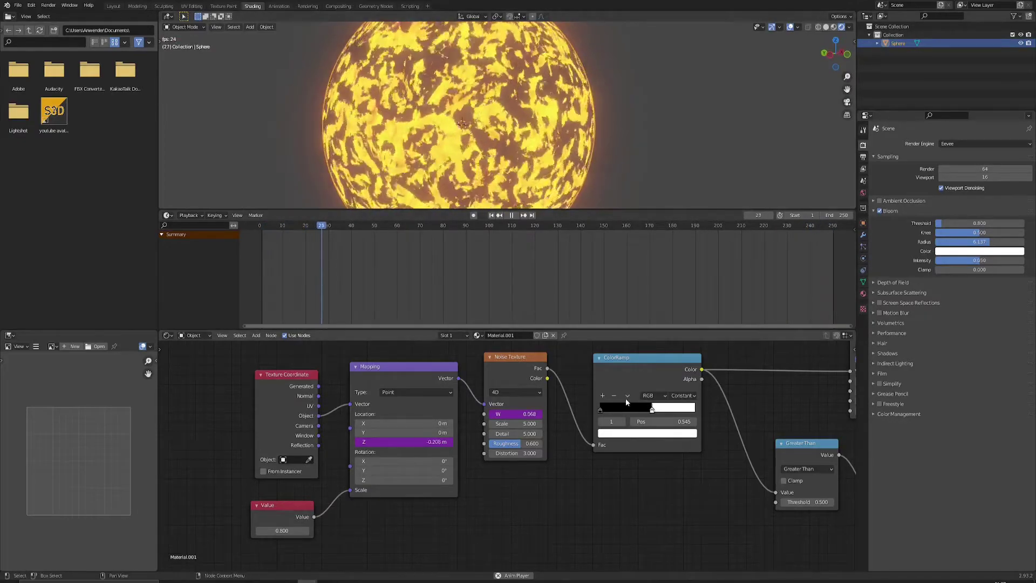
Try positions 0.332, 0.236 and 0.591 for the mask ColorRamp's white stop while inspecting the animated surface
{"action": "mouse_move", "coordinate": [652, 409]}
{"action": "left_mouse_down"}
{"action": "mouse_move", "coordinate": [663, 412]}
{"action": "mouse_move", "coordinate": [631, 411]}
{"action": "left_mouse_up"}
{"action": "scroll", "coordinate": [480, 146], "scroll_direction": "down", "scroll_amount": 3}
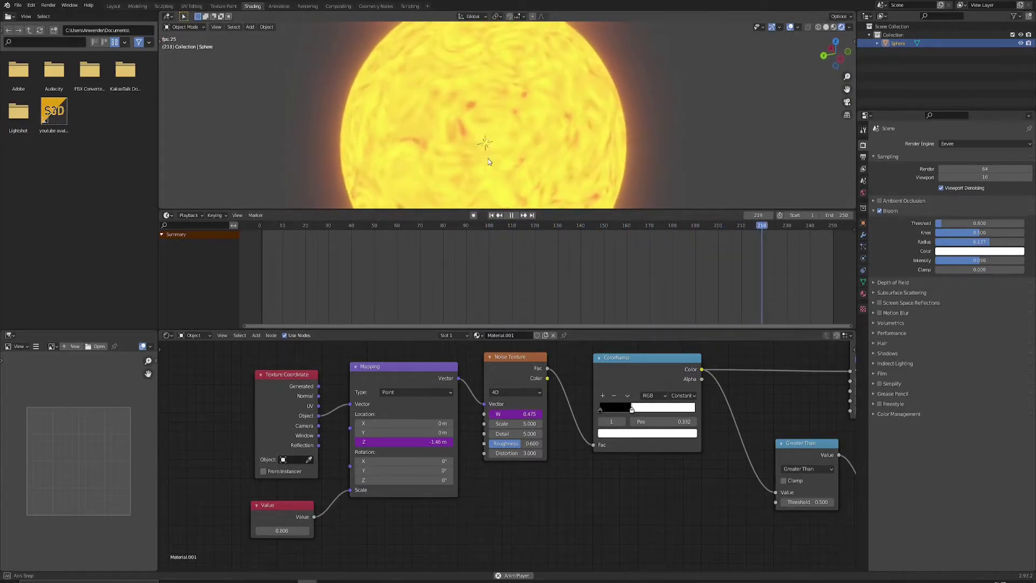
{"action": "middle_click_drag", "start_coordinate": [503, 132], "coordinate": [477, 123], "text": "shift"}
{"action": "middle_click_drag", "start_coordinate": [477, 129], "coordinate": [538, 134]}
{"action": "scroll", "coordinate": [523, 139], "scroll_direction": "up", "scroll_amount": 2}
{"action": "scroll", "coordinate": [538, 137], "scroll_direction": "down", "scroll_amount": 3}
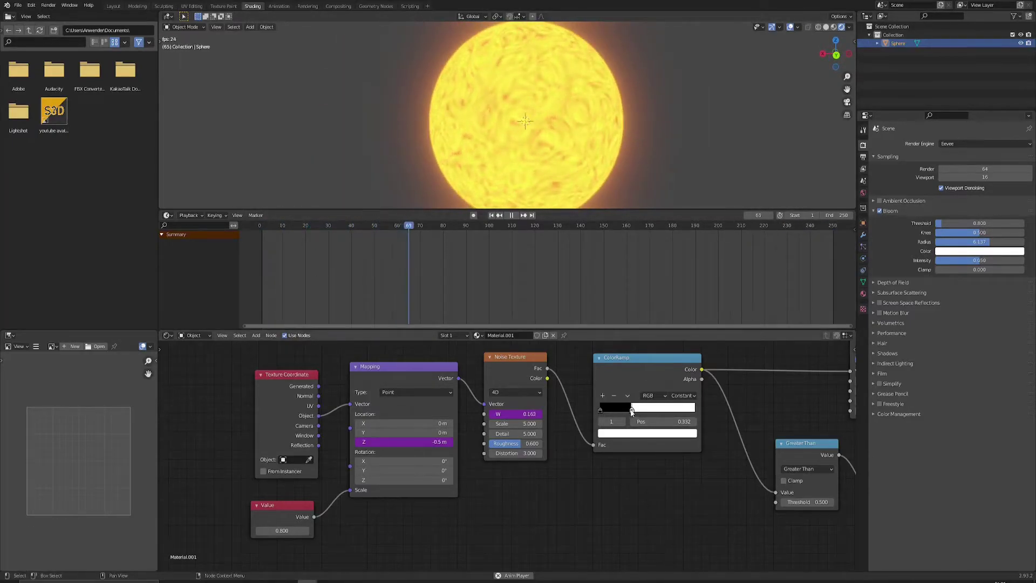
{"action": "middle_click_drag", "start_coordinate": [558, 140], "coordinate": [472, 119]}
{"action": "scroll", "coordinate": [524, 124], "scroll_direction": "up", "scroll_amount": 1}
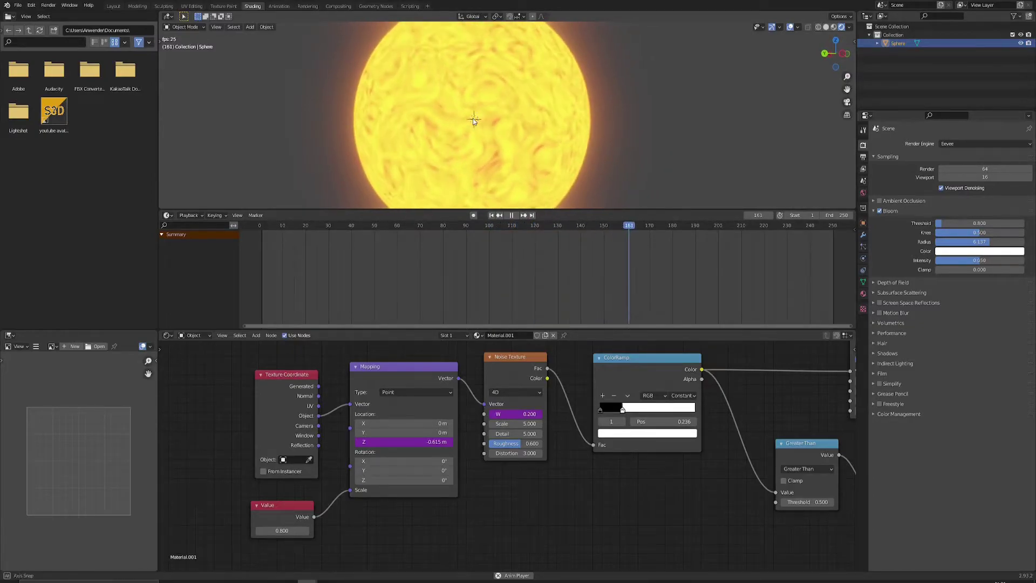
{"action": "left_click_drag", "start_coordinate": [625, 410], "coordinate": [660, 413]}
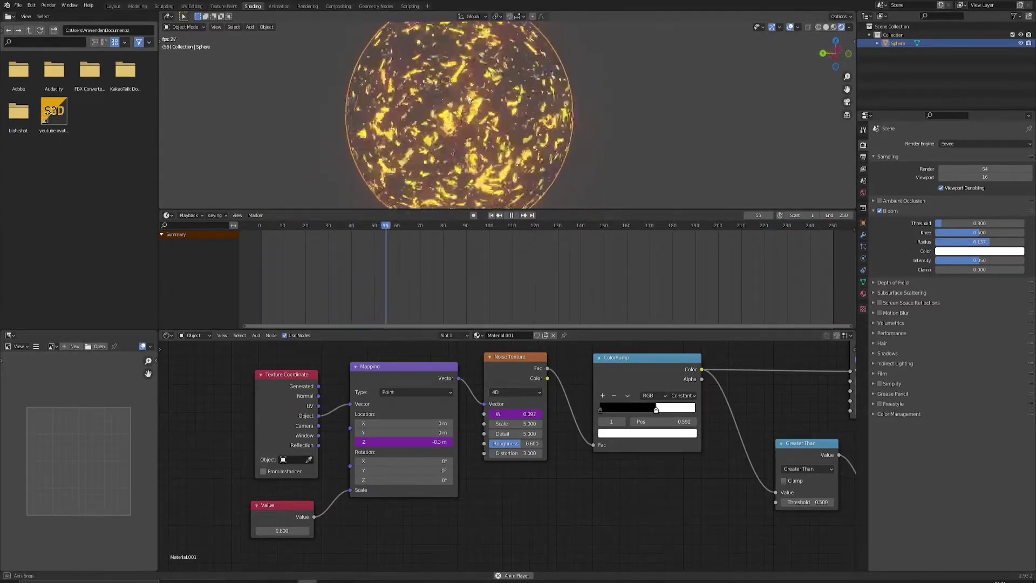
Shift the upper chain of colour texture nodes away from the Principled BSDF to make room for another node
{"action": "scroll", "coordinate": [572, 405], "scroll_direction": "down", "scroll_amount": 7}
{"action": "middle_click_drag", "start_coordinate": [680, 367], "coordinate": [581, 443]}
{"action": "middle_click_drag", "start_coordinate": [599, 409], "coordinate": [598, 458]}
{"action": "left_click_drag", "start_coordinate": [220, 373], "coordinate": [546, 484]}
{"action": "left_click_drag", "start_coordinate": [551, 387], "coordinate": [478, 384]}
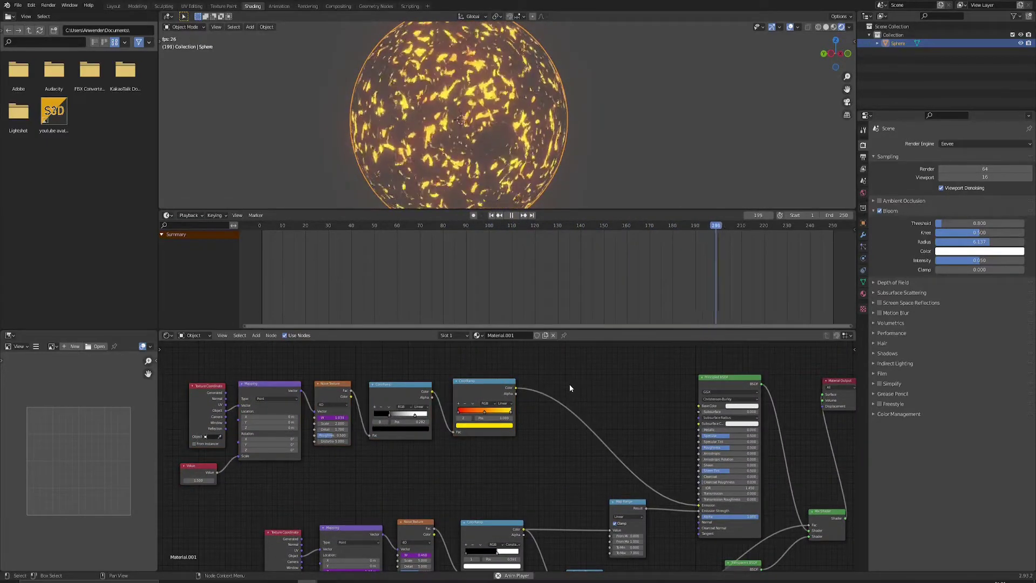
Insert a Hue/Saturation node between the red-to-yellow ColorRamp and the Principled BSDF's Emission input
{"action": "key", "text": "F3"}
{"action": "type", "text": "hue"}
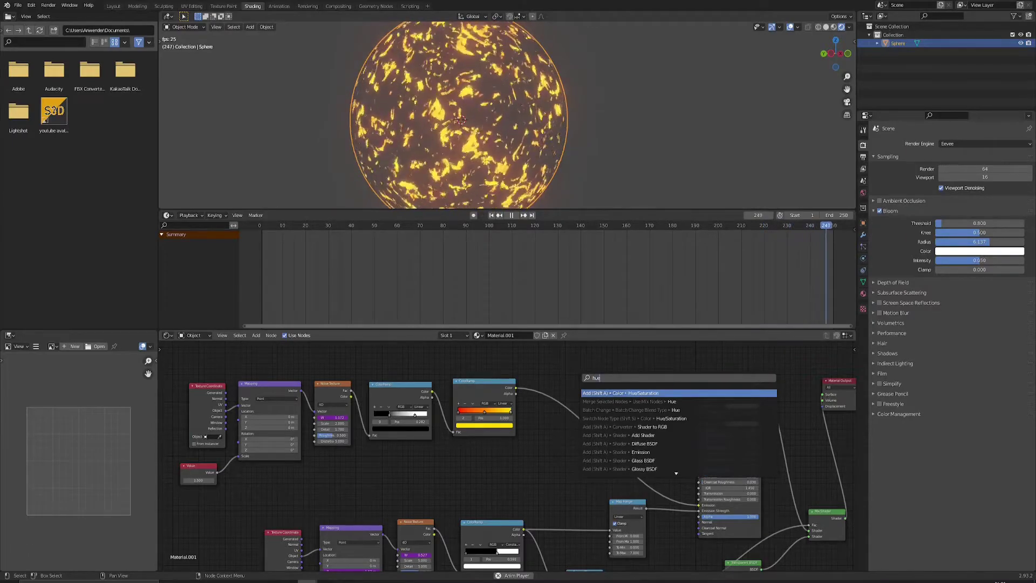
{"action": "key", "text": "Return"}
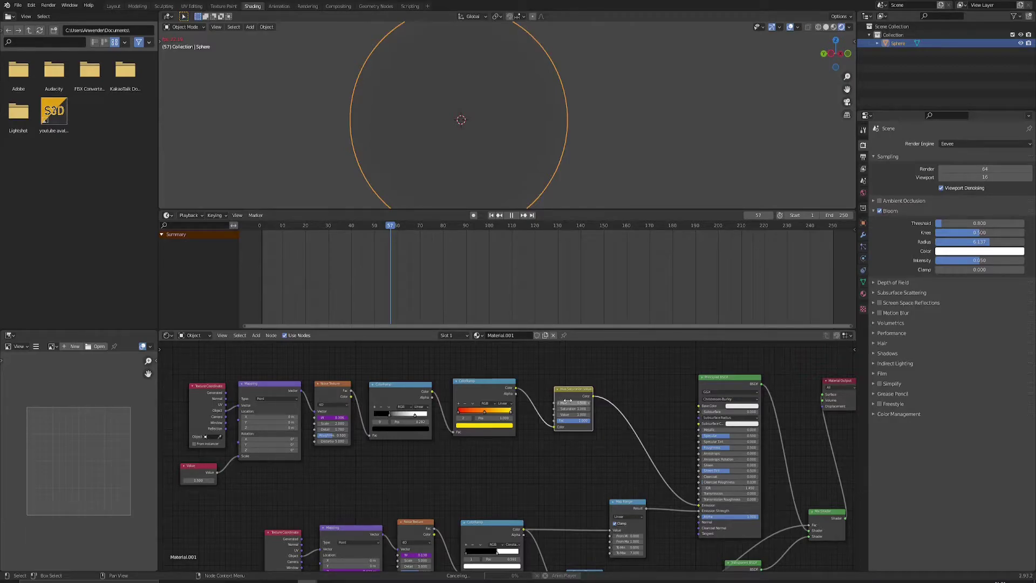
Set the Hue Saturation Value node's Hue to 0.75 to turn the glow green
{"action": "scroll", "coordinate": [568, 400], "scroll_direction": "up", "scroll_amount": 2}
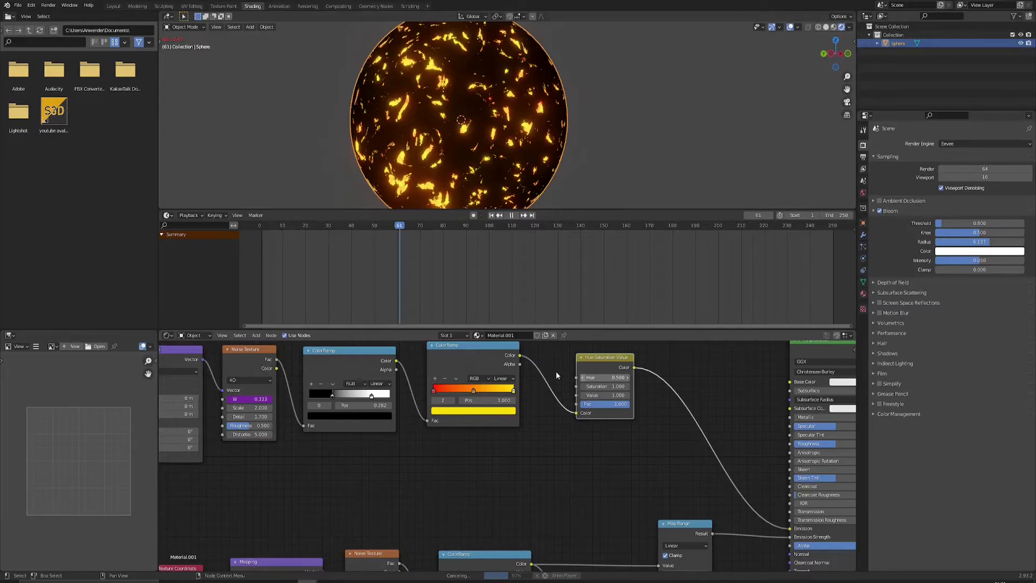
{"action": "middle_click_drag", "start_coordinate": [555, 370], "coordinate": [551, 389]}
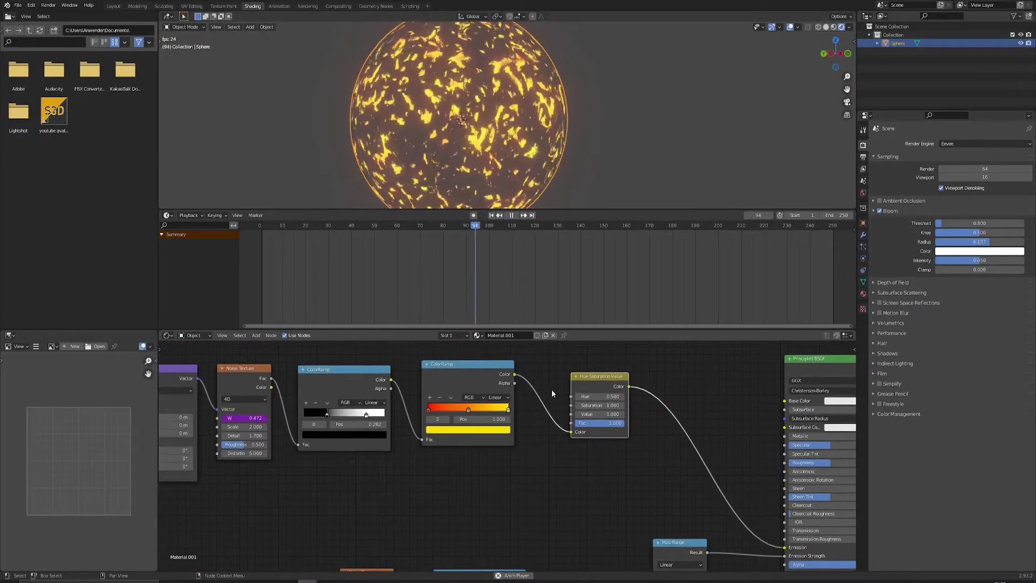
{"action": "scroll", "coordinate": [554, 390], "scroll_direction": "up", "scroll_amount": 2}
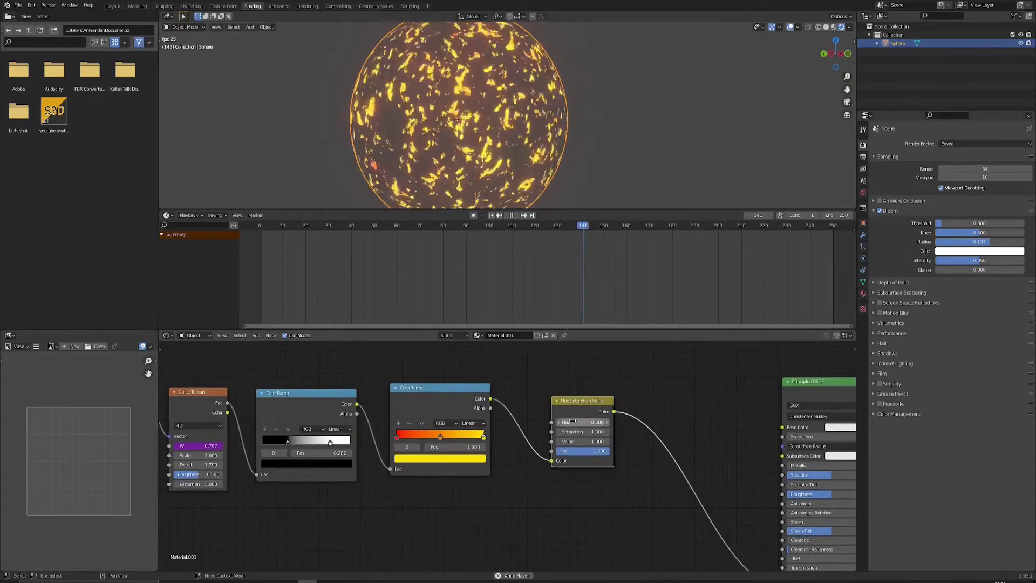
{"action": "mouse_move", "coordinate": [572, 422]}
{"action": "left_mouse_down"}
{"action": "mouse_move", "coordinate": [597, 422]}
{"action": "mouse_move", "coordinate": [585, 421]}
{"action": "left_mouse_up"}
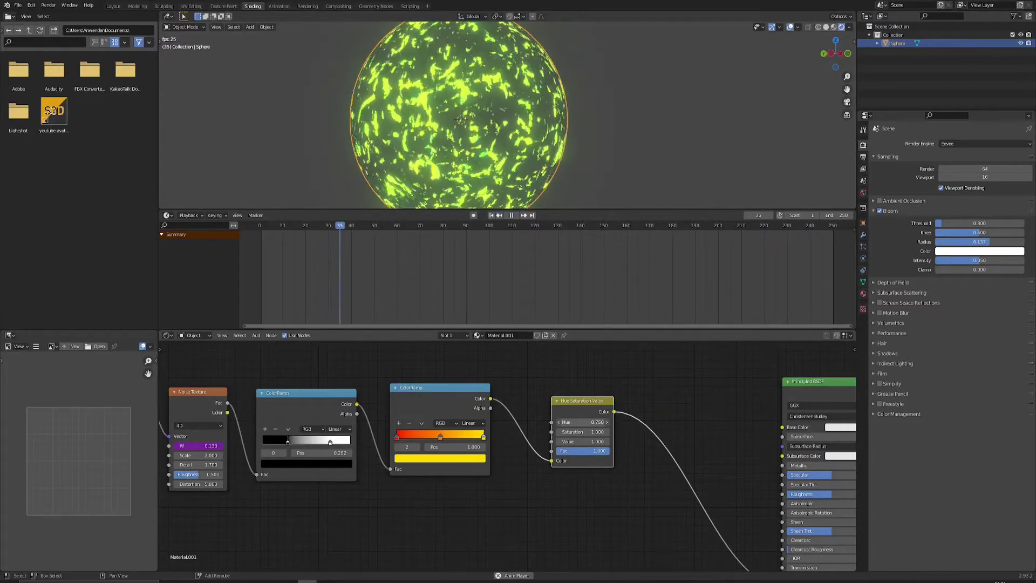
Move the mask ColorRamp's white stop to position 0.645 to thin out the glowing patches
{"action": "scroll", "coordinate": [645, 404], "scroll_direction": "down", "scroll_amount": 4}
{"action": "middle_click_drag", "start_coordinate": [645, 403], "coordinate": [730, 250]}
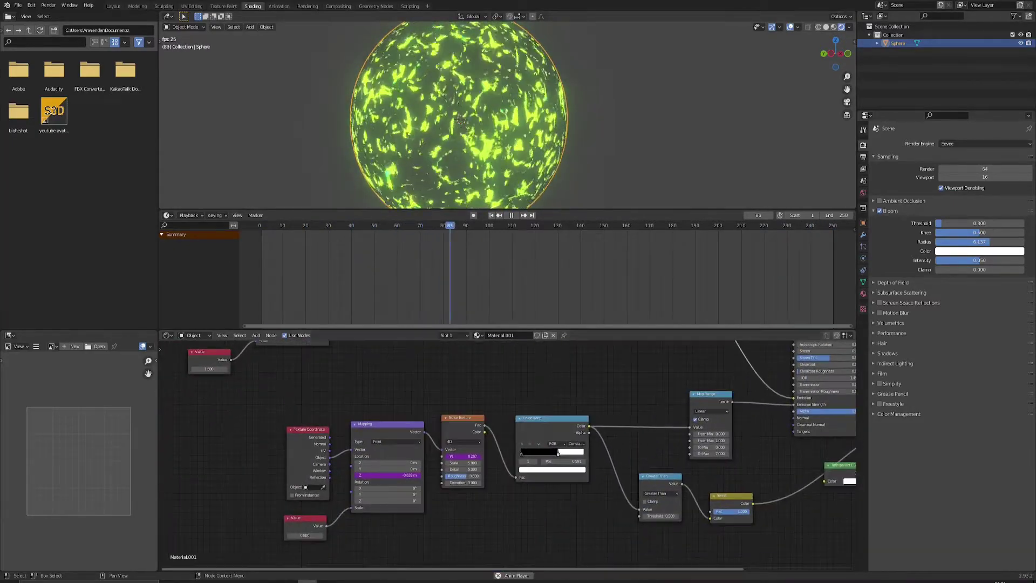
{"action": "scroll", "coordinate": [519, 503], "scroll_direction": "up", "scroll_amount": 2}
{"action": "left_click_drag", "start_coordinate": [576, 452], "coordinate": [586, 452]}
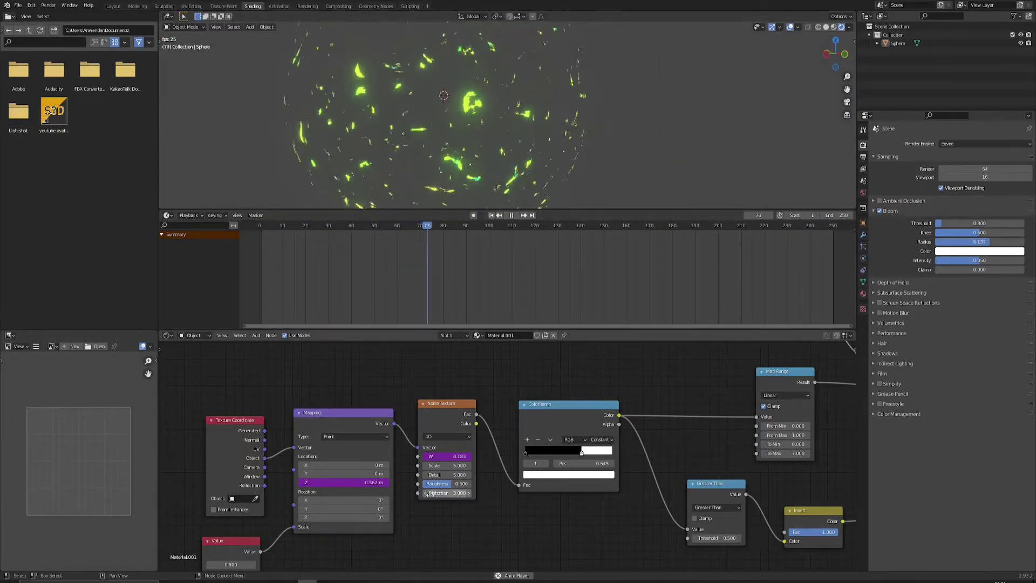
Try 1.1 and 1.5 and settle on 3 for the mask Noise Texture's Detail while viewing the sphere
{"action": "scroll", "coordinate": [429, 493], "scroll_direction": "up", "scroll_amount": 3}
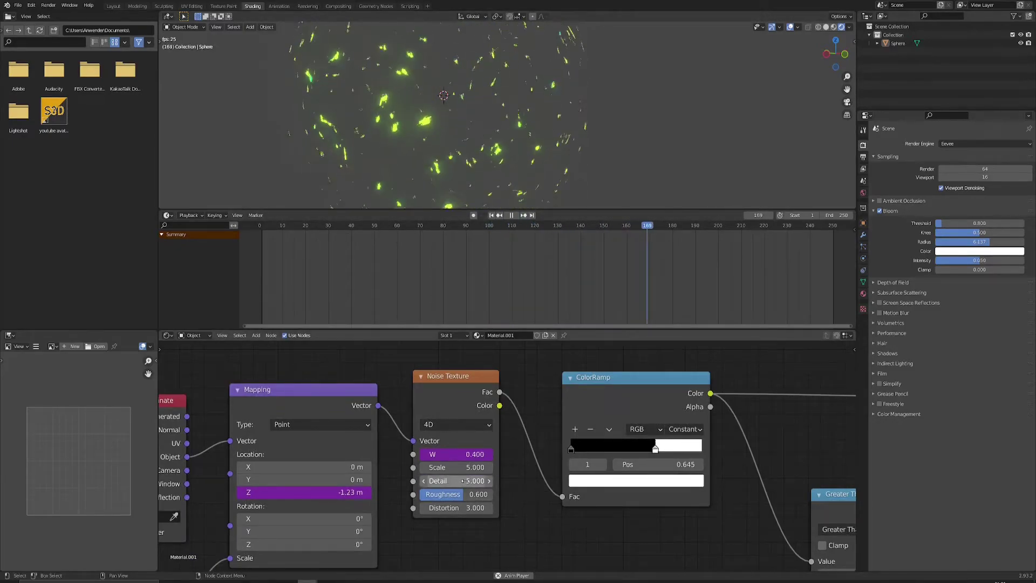
{"action": "mouse_move", "coordinate": [463, 481]}
{"action": "left_mouse_down"}
{"action": "mouse_move", "coordinate": [443, 481]}
{"action": "mouse_move", "coordinate": [478, 481]}
{"action": "mouse_move", "coordinate": [444, 481]}
{"action": "left_mouse_up"}
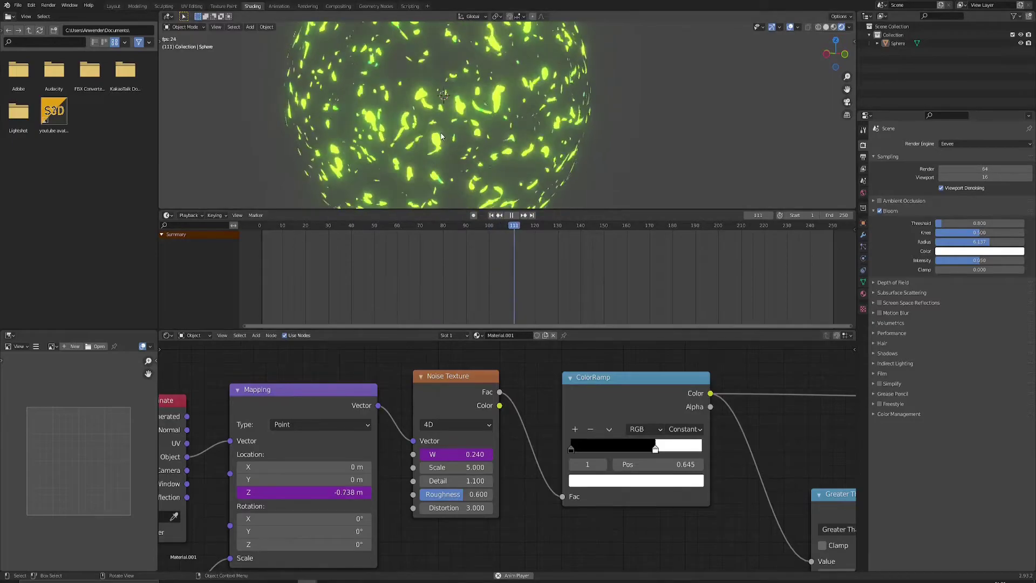
{"action": "middle_click_drag", "start_coordinate": [441, 136], "coordinate": [546, 141]}
{"action": "scroll", "coordinate": [502, 139], "scroll_direction": "down", "scroll_amount": 2}
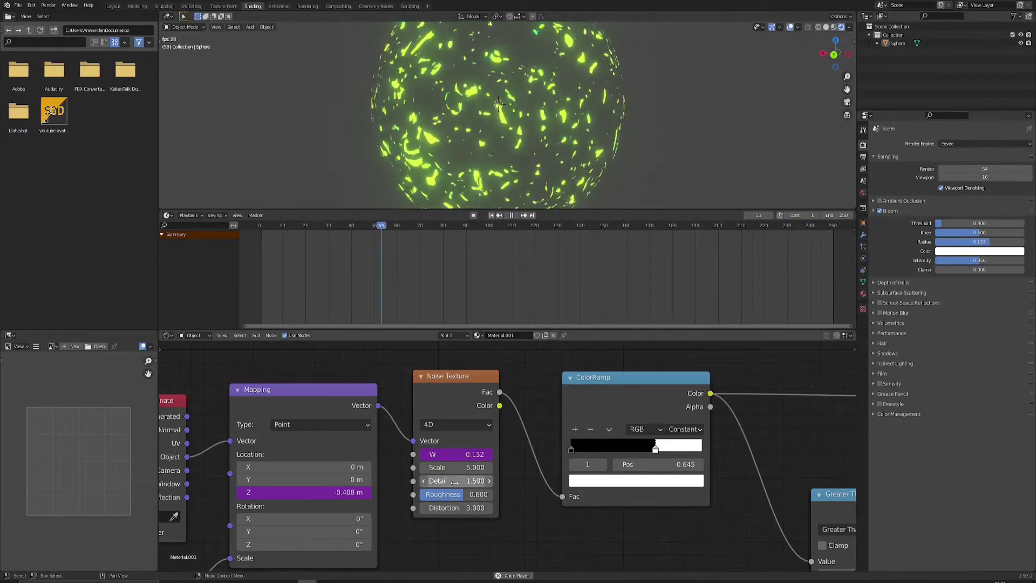
{"action": "double_click", "coordinate": [456, 481]}
{"action": "type", "text": "3"}
{"action": "key", "text": "Return"}
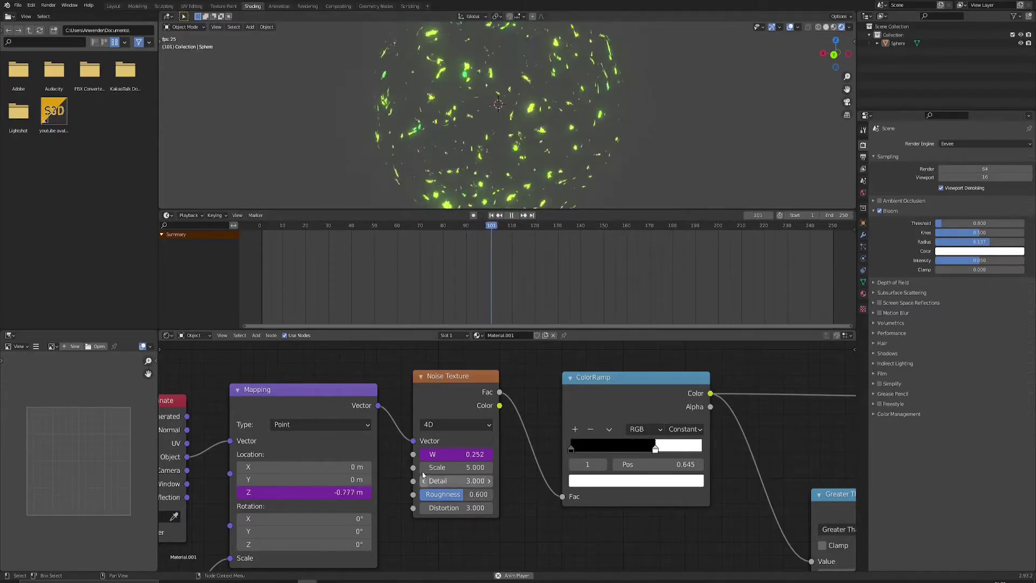
Set the Hue Saturation Value node's Hue to 0.5 to restore the orange glow
{"action": "scroll", "coordinate": [507, 456], "scroll_direction": "down", "scroll_amount": 2}
{"action": "scroll", "coordinate": [469, 453], "scroll_direction": "up", "scroll_amount": 1}
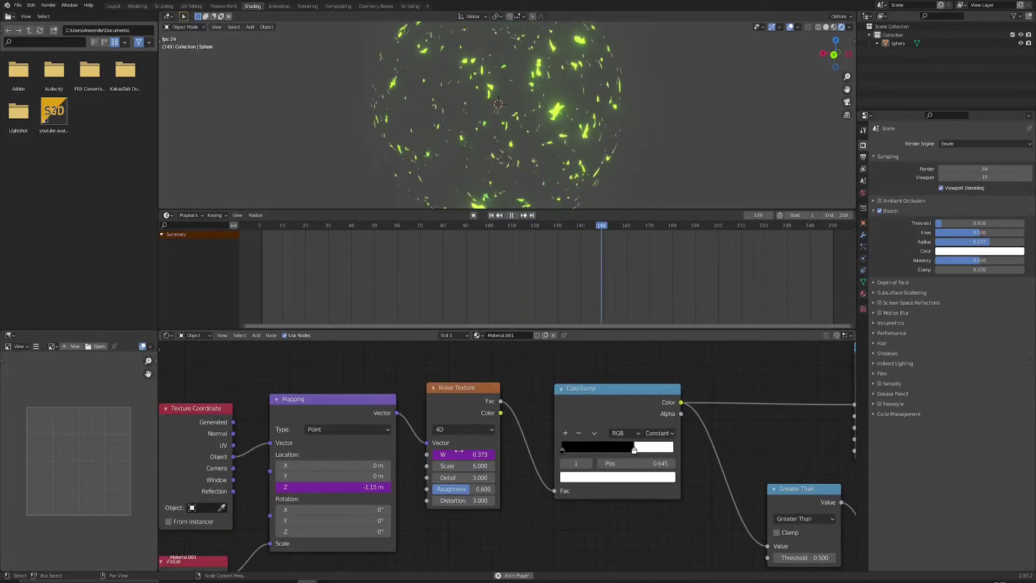
{"action": "scroll", "coordinate": [506, 458], "scroll_direction": "down", "scroll_amount": 5}
{"action": "middle_click_drag", "start_coordinate": [712, 359], "coordinate": [537, 475]}
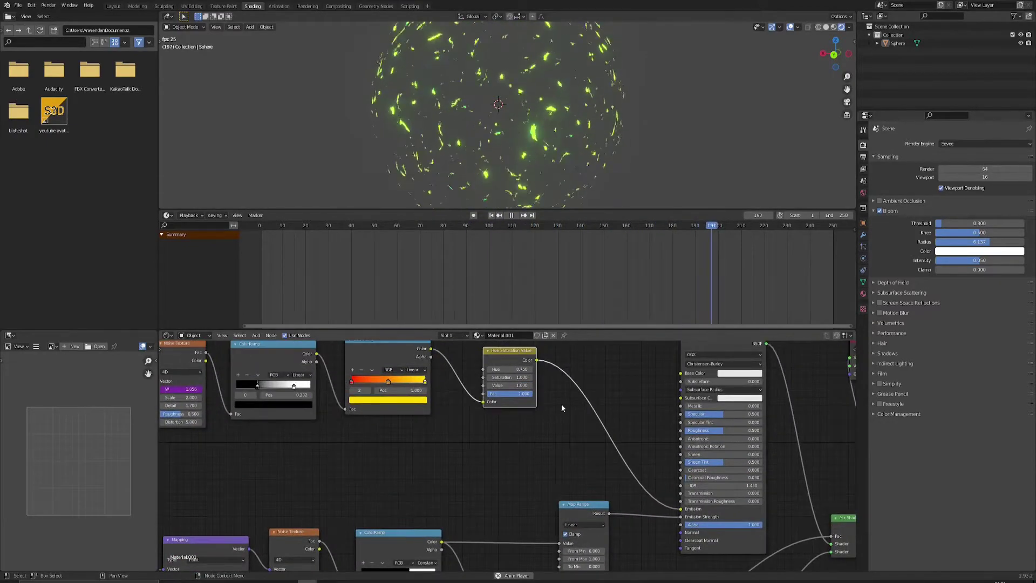
{"action": "middle_click_drag", "start_coordinate": [503, 359], "coordinate": [536, 386]}
{"action": "scroll", "coordinate": [536, 386], "scroll_direction": "up", "scroll_amount": 2}
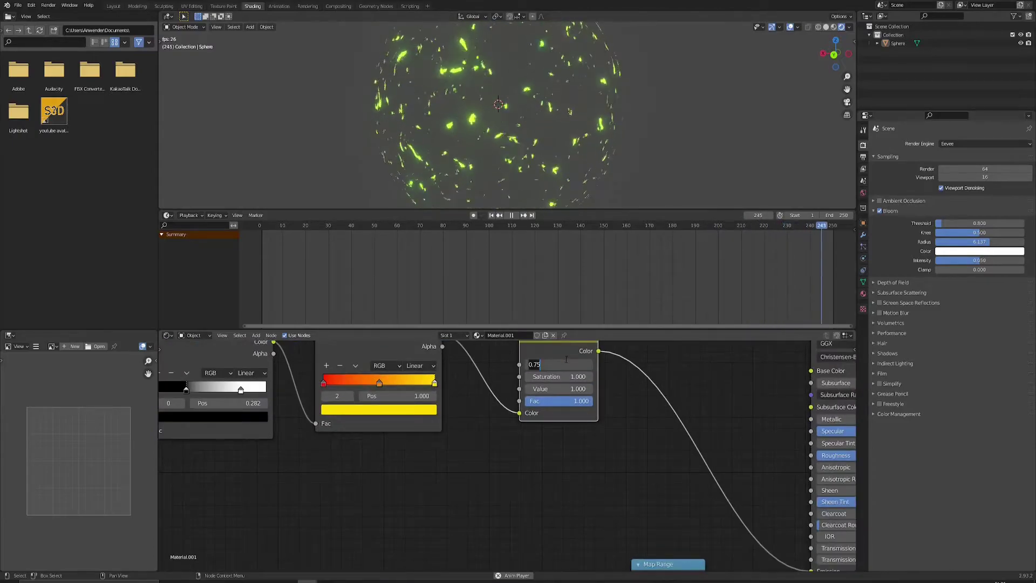
{"action": "scroll", "coordinate": [512, 456], "scroll_direction": "down", "scroll_amount": 5}
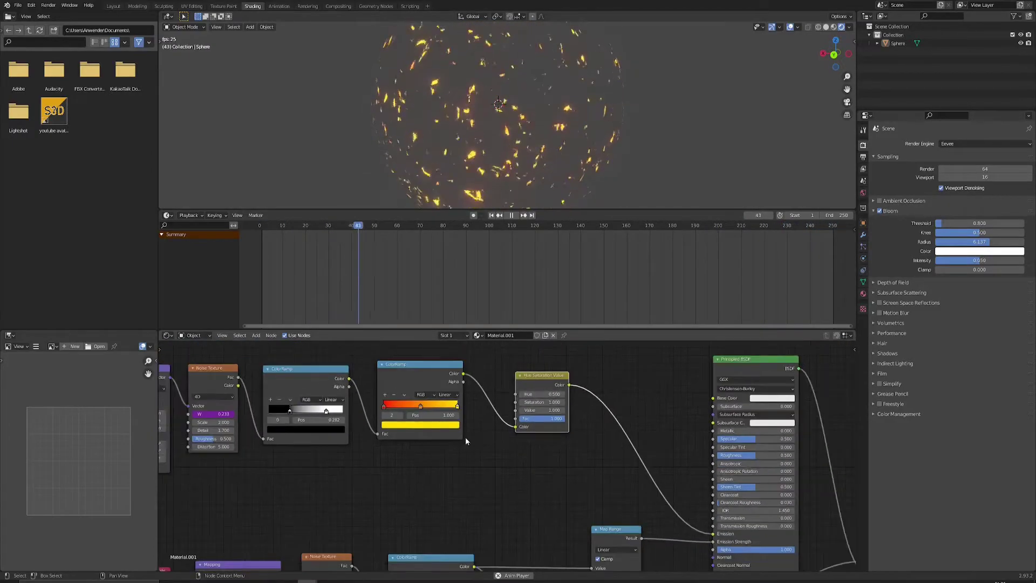
Switch to the Layout workspace and display its viewport with rendered shading
{"action": "middle_click_drag", "start_coordinate": [467, 439], "coordinate": [519, 311]}
{"action": "scroll", "coordinate": [402, 443], "scroll_direction": "up", "scroll_amount": 2}
{"action": "middle_click_drag", "start_coordinate": [396, 433], "coordinate": [442, 399]}
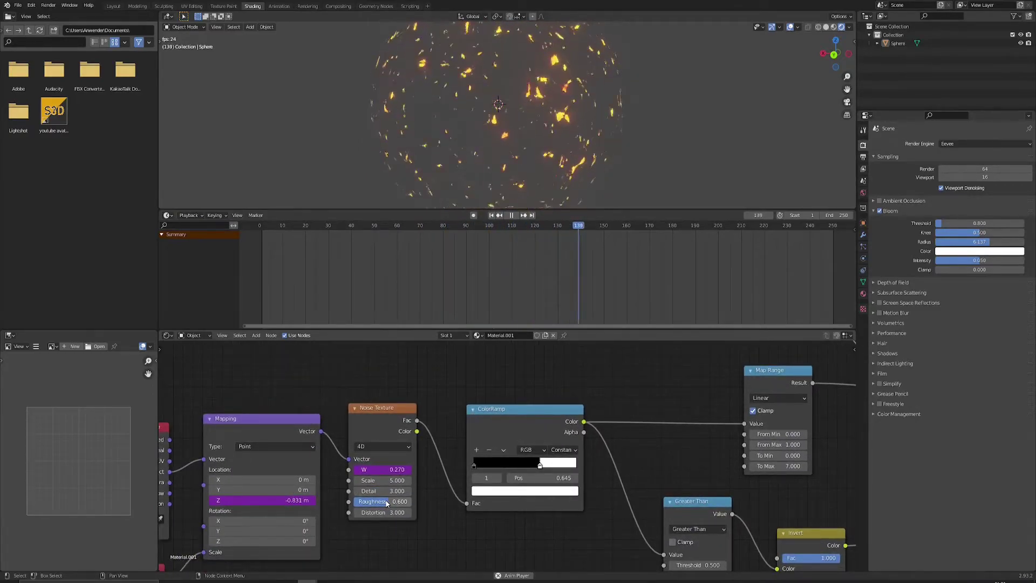
{"action": "left_click", "coordinate": [113, 6]}
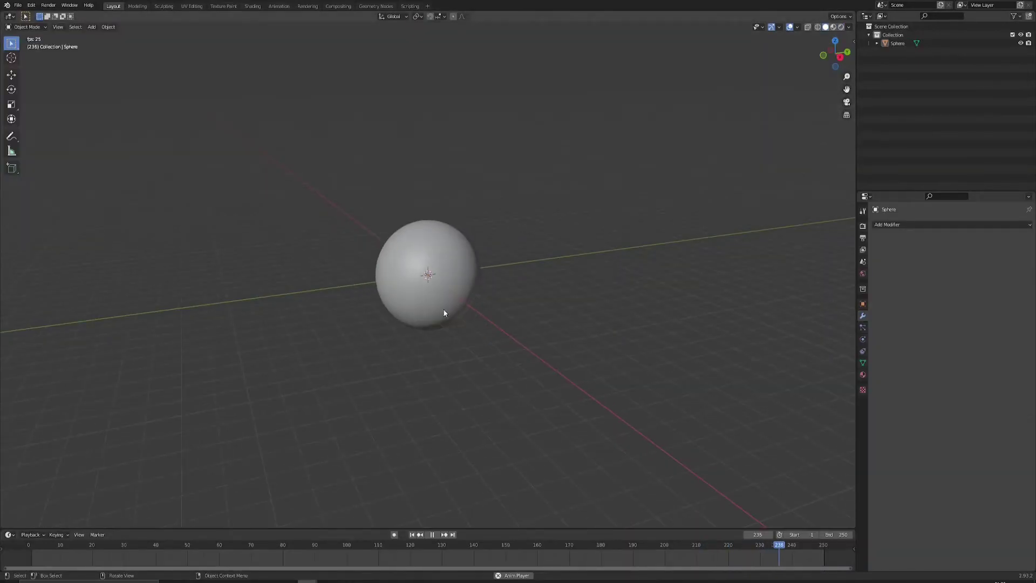
{"action": "left_click", "coordinate": [840, 28]}
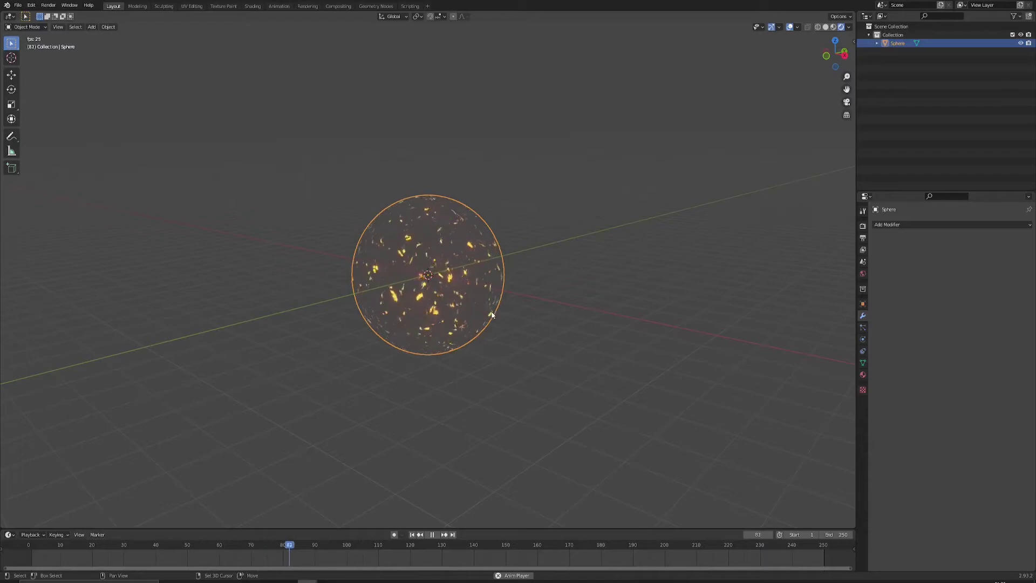
Duplicate the glowing sphere, scale the copy up to about 1.6 times and rotate it freely around the original
{"action": "key", "text": "s"}
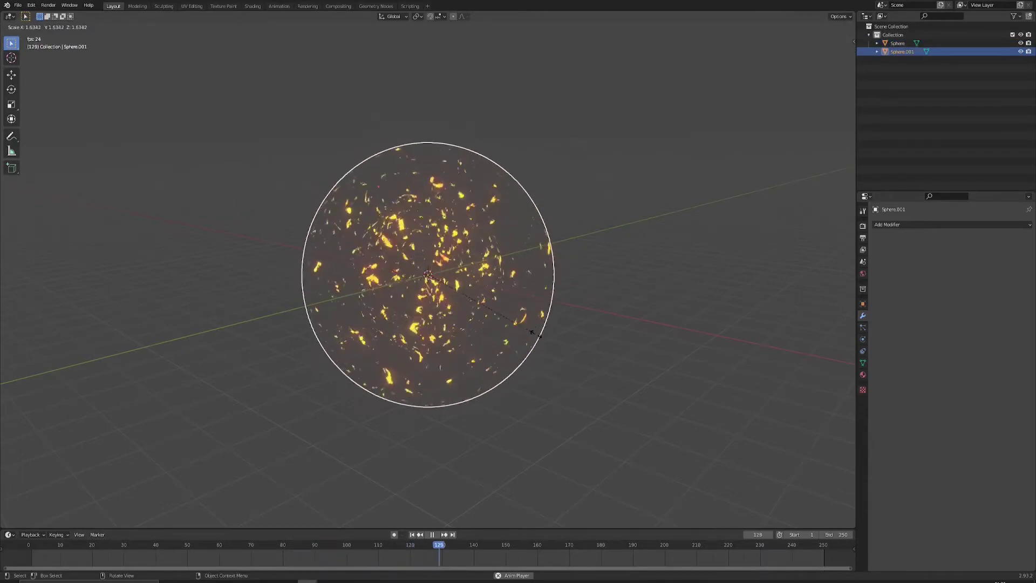
{"action": "left_click", "coordinate": [537, 333]}
{"action": "middle_click_drag", "start_coordinate": [673, 332], "coordinate": [613, 382]}
{"action": "key", "text": "r"}
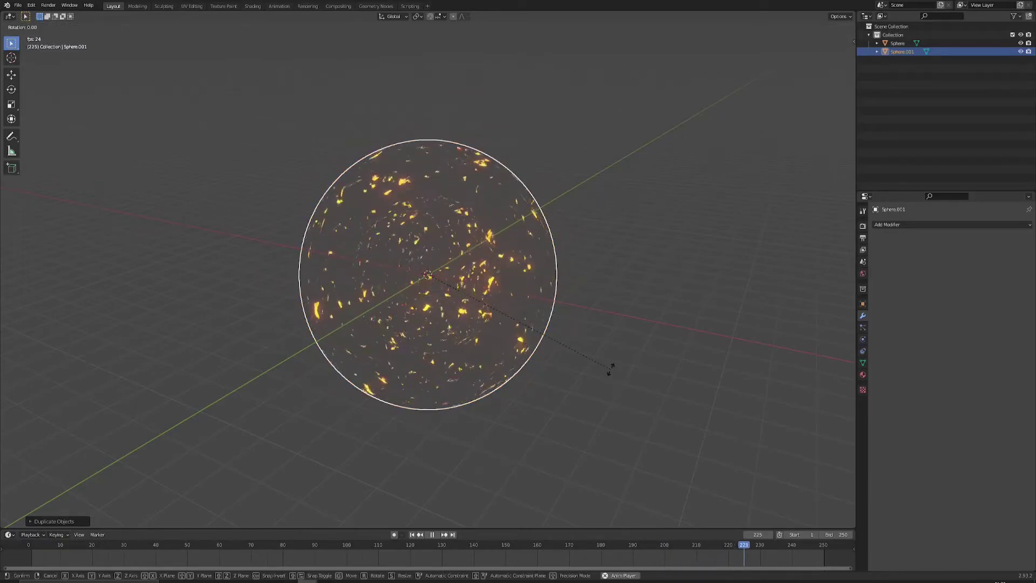
{"action": "left_click", "coordinate": [405, 416]}
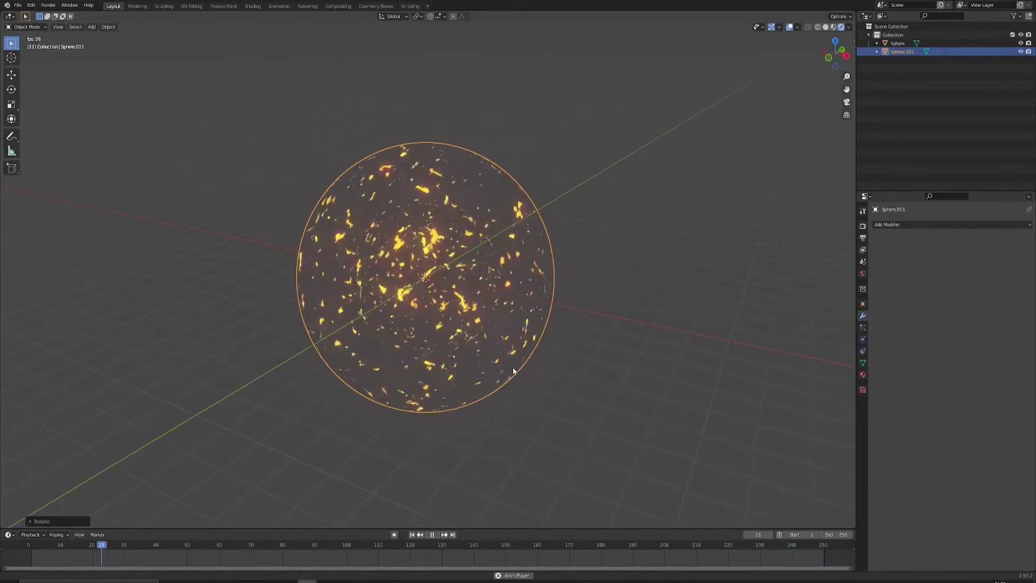
{"action": "middle_click_drag", "start_coordinate": [404, 416], "coordinate": [455, 351]}
{"action": "scroll", "coordinate": [424, 327], "scroll_direction": "up", "scroll_amount": 3}
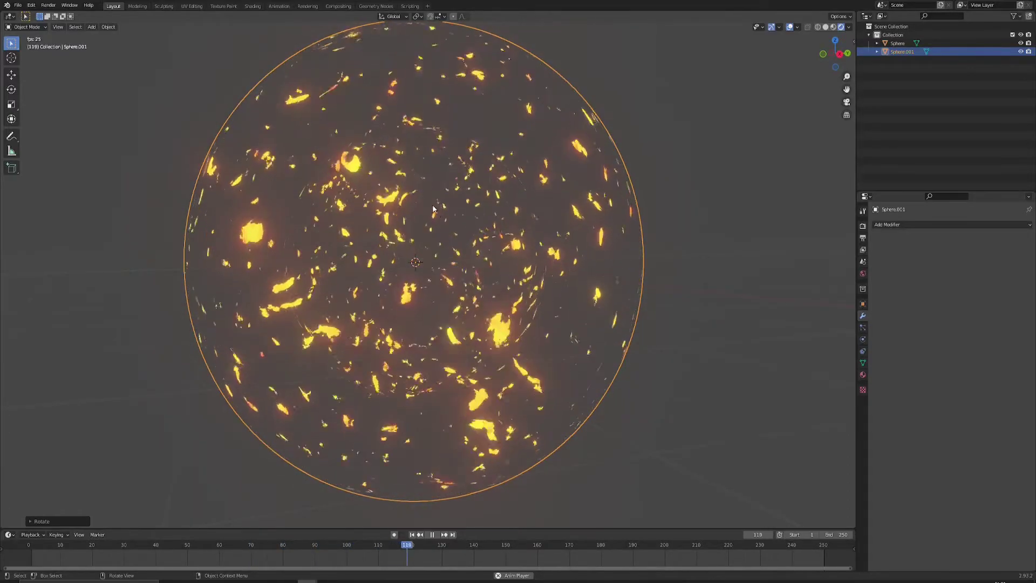
Add a Monkey mesh at the centre of the two spheres
{"action": "middle_click_drag", "start_coordinate": [443, 215], "coordinate": [635, 350]}
{"action": "key", "text": "shift+a"}
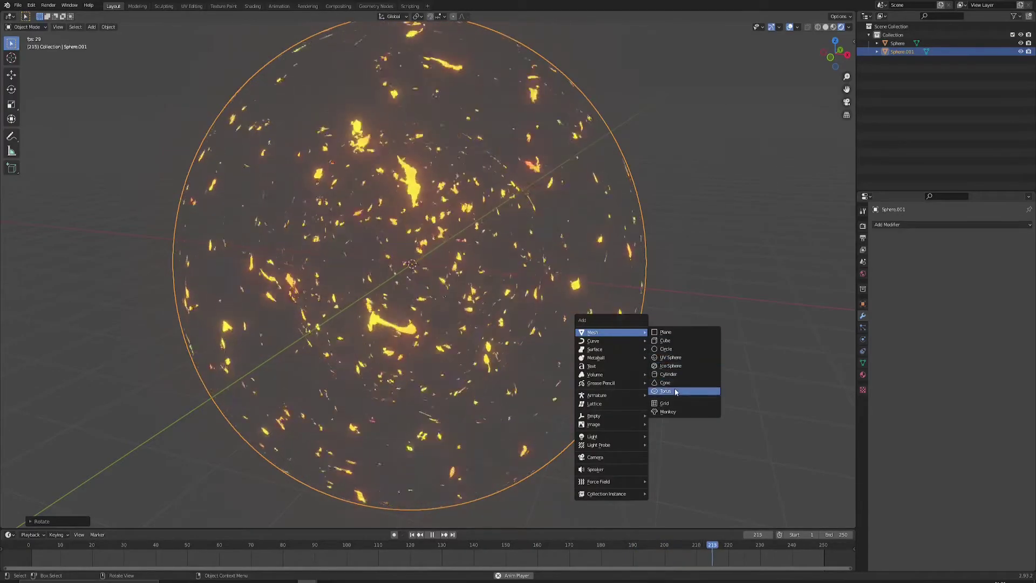
{"action": "left_click", "coordinate": [671, 416]}
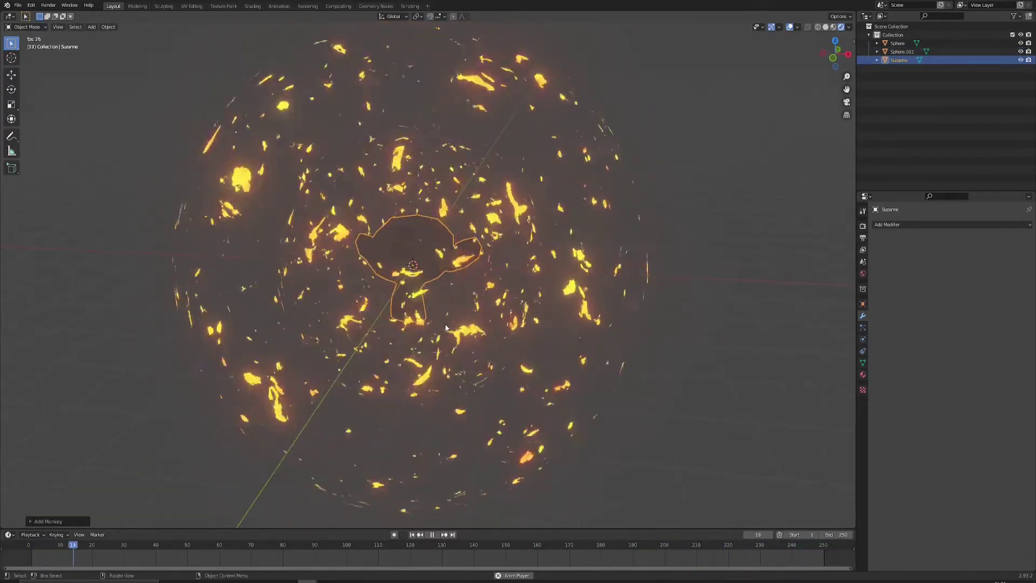
Smooth the monkey with a Subdivision Surface modifier at 3 viewport levels and apply the modifier
{"action": "left_click", "coordinate": [903, 224]}
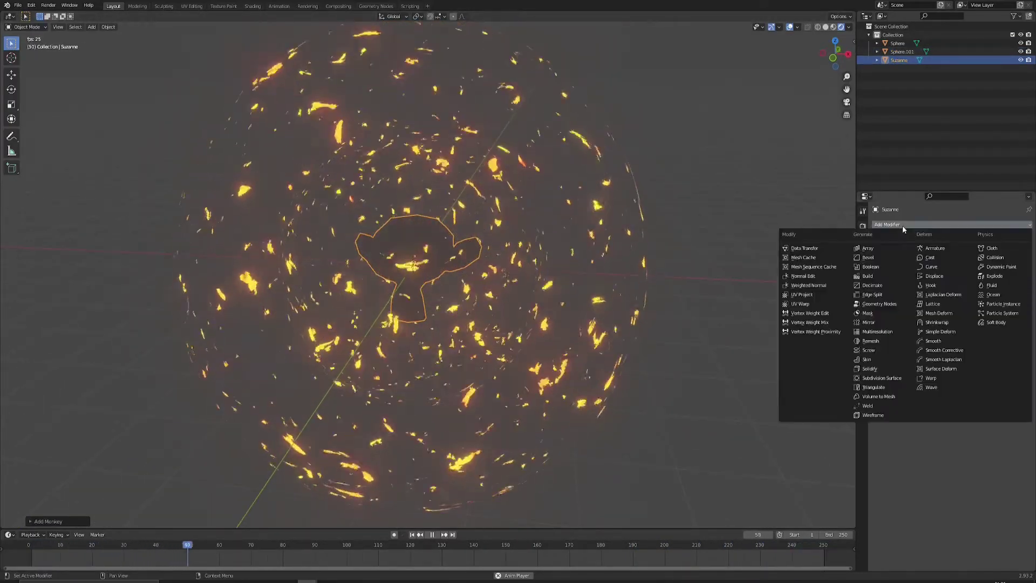
{"action": "left_click", "coordinate": [889, 372]}
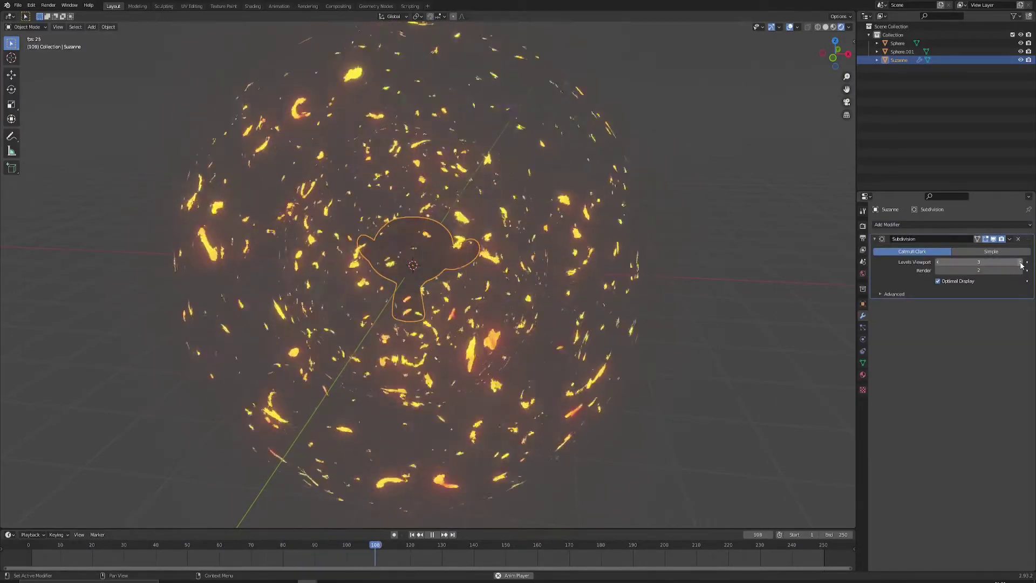
{"action": "key", "text": "ctrl+a"}
{"action": "right_click", "coordinate": [389, 283]}
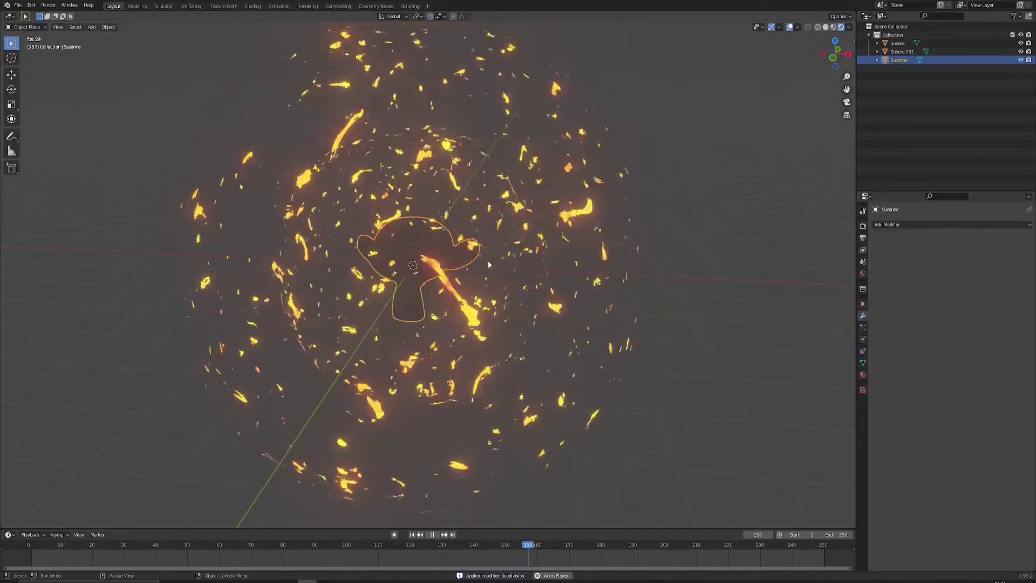
Add a point light and move it about 1.9 m along negative Y, in front of the monkey's face
{"action": "middle_click_drag", "start_coordinate": [488, 260], "coordinate": [616, 307]}
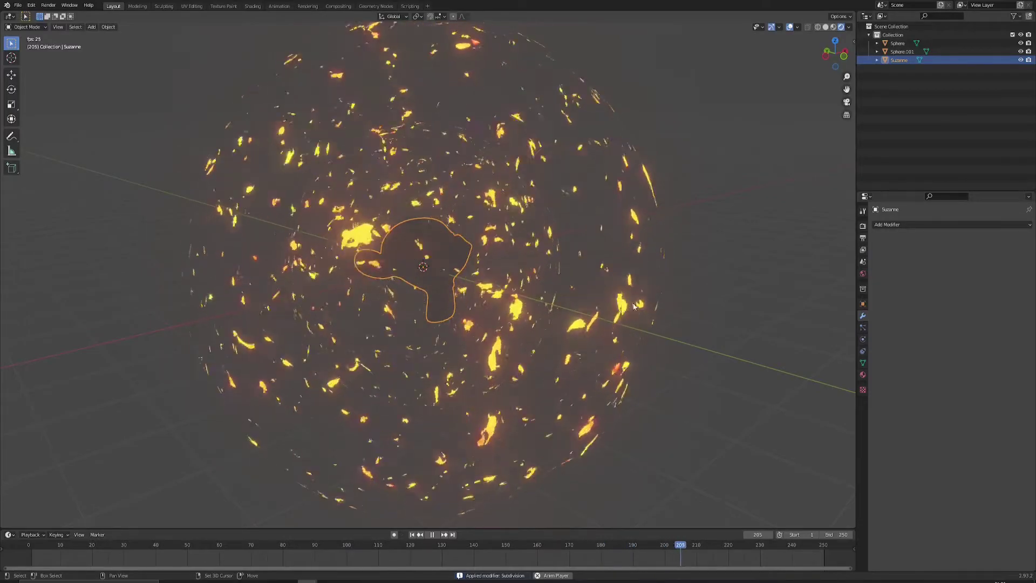
{"action": "key", "text": "shift+a"}
{"action": "mouse_move", "coordinate": [664, 417]}
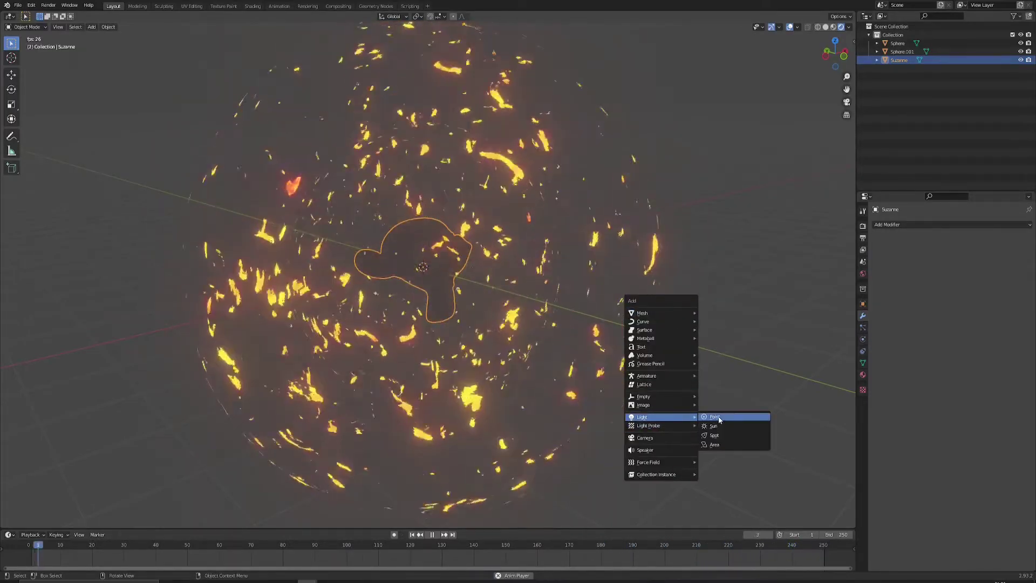
{"action": "left_click", "coordinate": [721, 415]}
{"action": "middle_click_drag", "start_coordinate": [432, 285], "coordinate": [471, 288]}
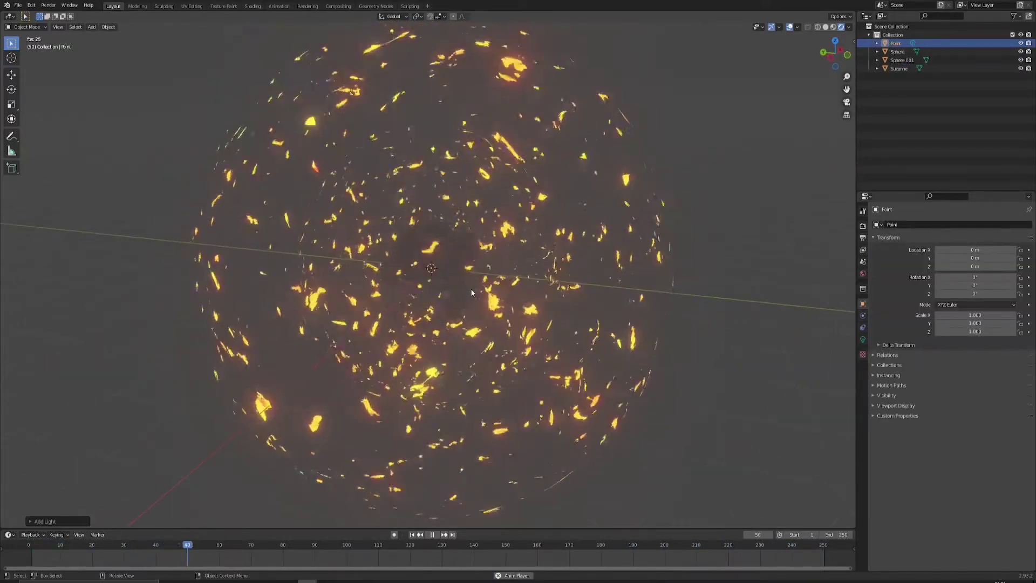
{"action": "key", "text": "g"}
{"action": "key", "text": "y"}
{"action": "left_click", "coordinate": [566, 308]}
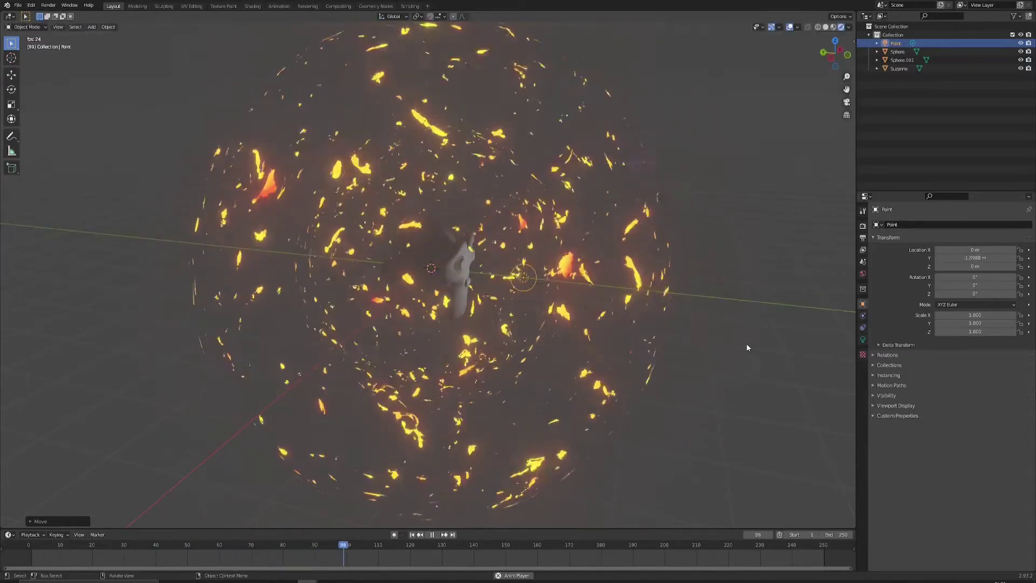
Set the point light's Power to about 35 W and its Radius to 1.17 m
{"action": "left_click", "coordinate": [862, 339]}
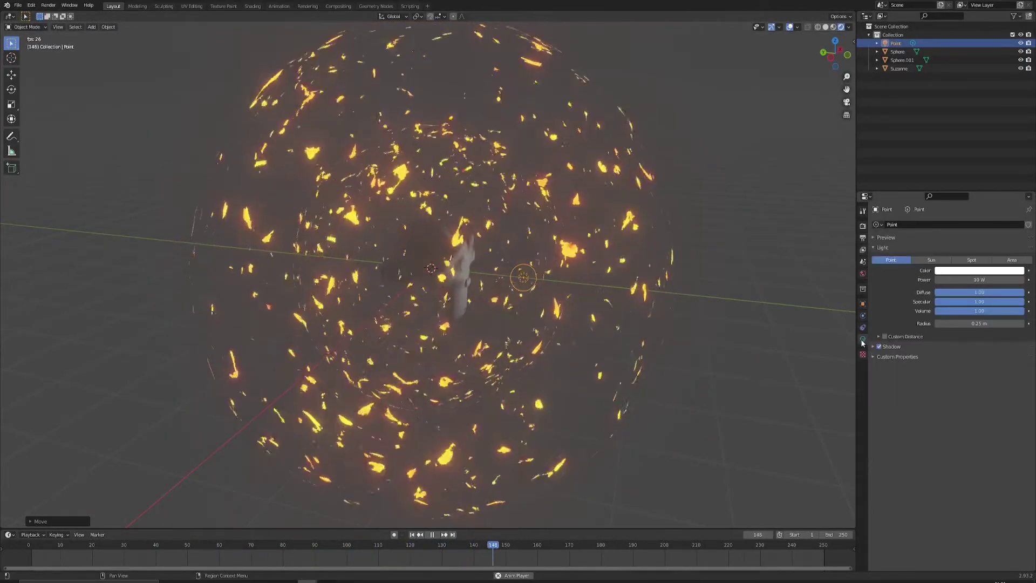
{"action": "left_click_drag", "start_coordinate": [978, 281], "coordinate": [1032, 281]}
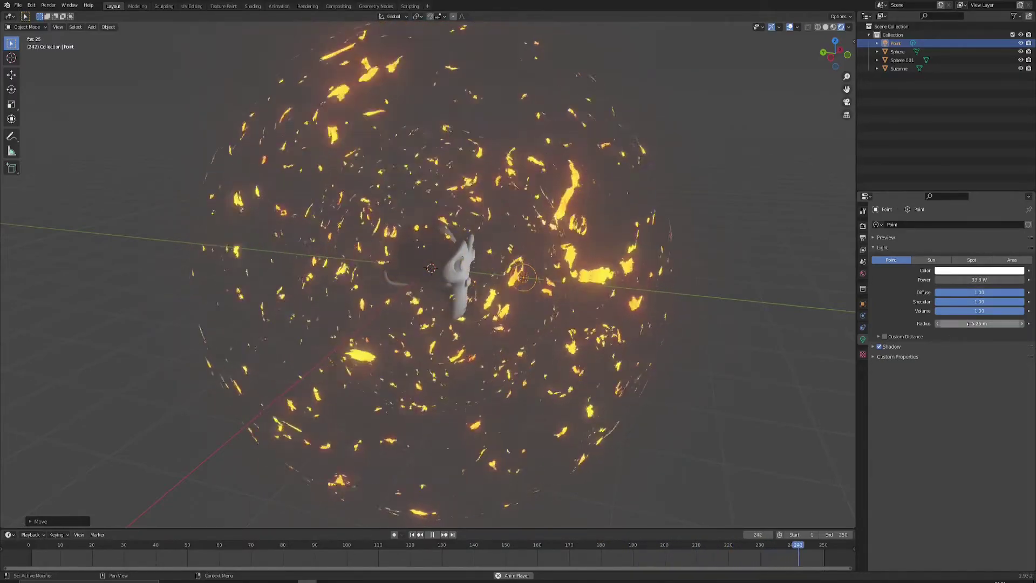
{"action": "left_click_drag", "start_coordinate": [980, 323], "coordinate": [1022, 324]}
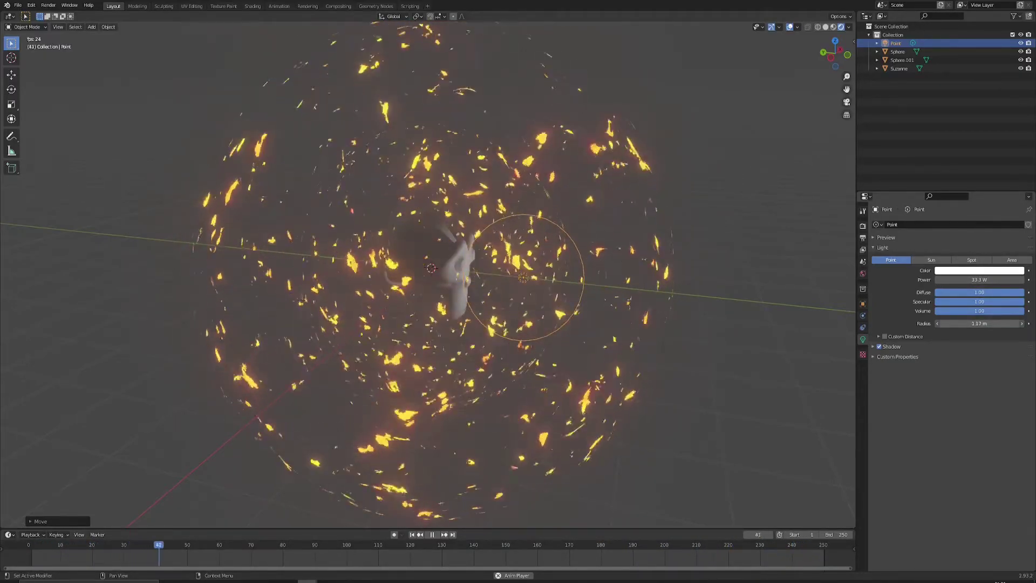
{"action": "left_click_drag", "start_coordinate": [975, 280], "coordinate": [983, 280]}
Add a camera and move it along the negative Y axis to a spot outside the spheres, in front of the monkey
{"action": "middle_click_drag", "start_coordinate": [629, 322], "coordinate": [545, 318]}
{"action": "scroll", "coordinate": [599, 377], "scroll_direction": "down", "scroll_amount": 4}
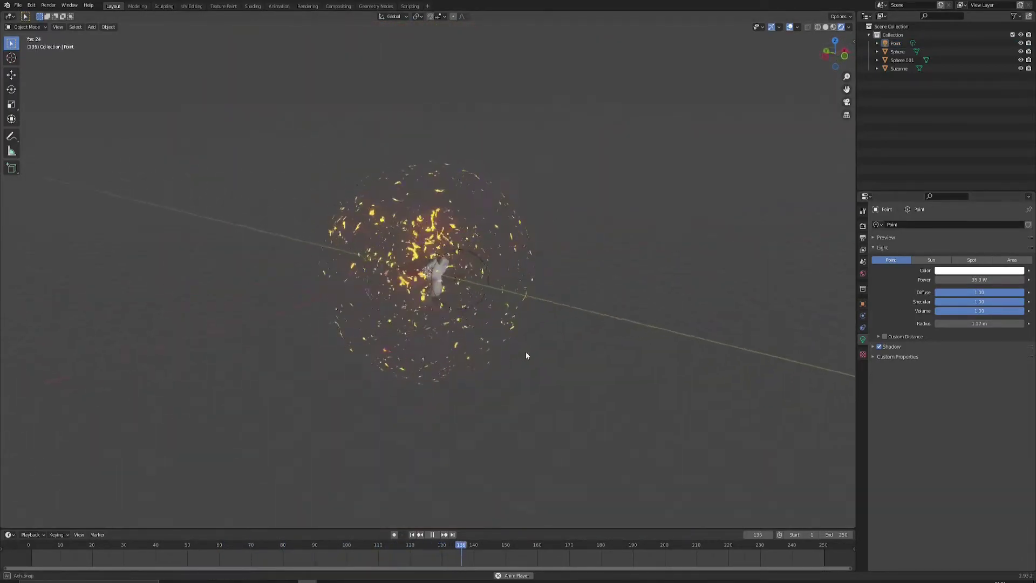
{"action": "key", "text": "shift+a"}
{"action": "mouse_move", "coordinate": [519, 344]}
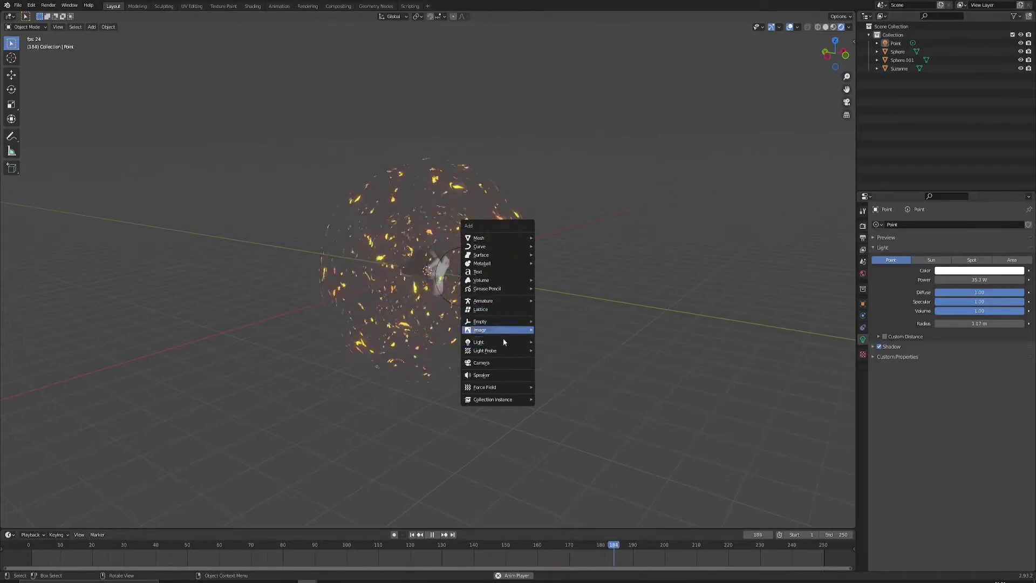
{"action": "left_click", "coordinate": [496, 363]}
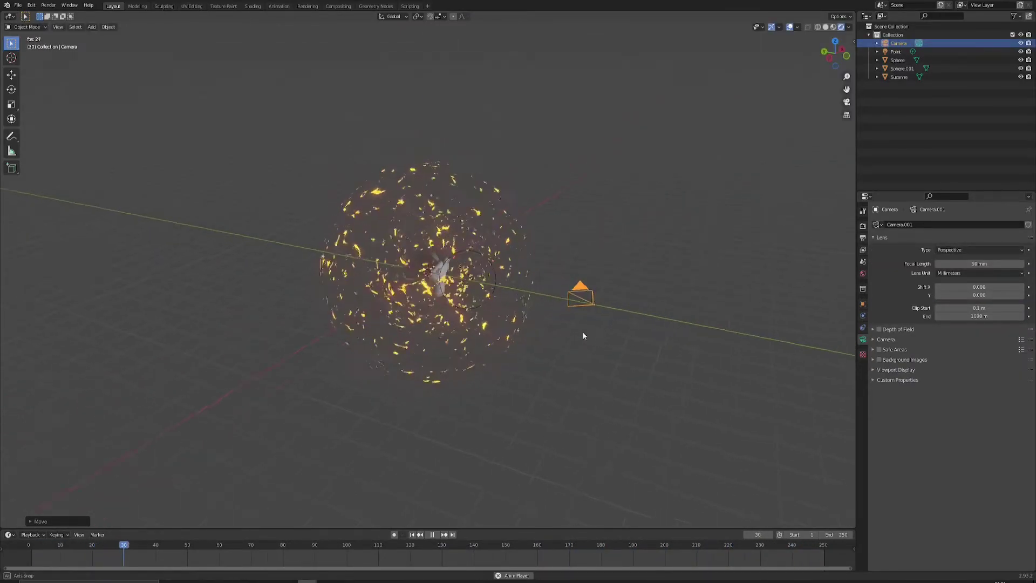
{"action": "middle_click_drag", "start_coordinate": [520, 327], "coordinate": [529, 318], "text": "alt"}
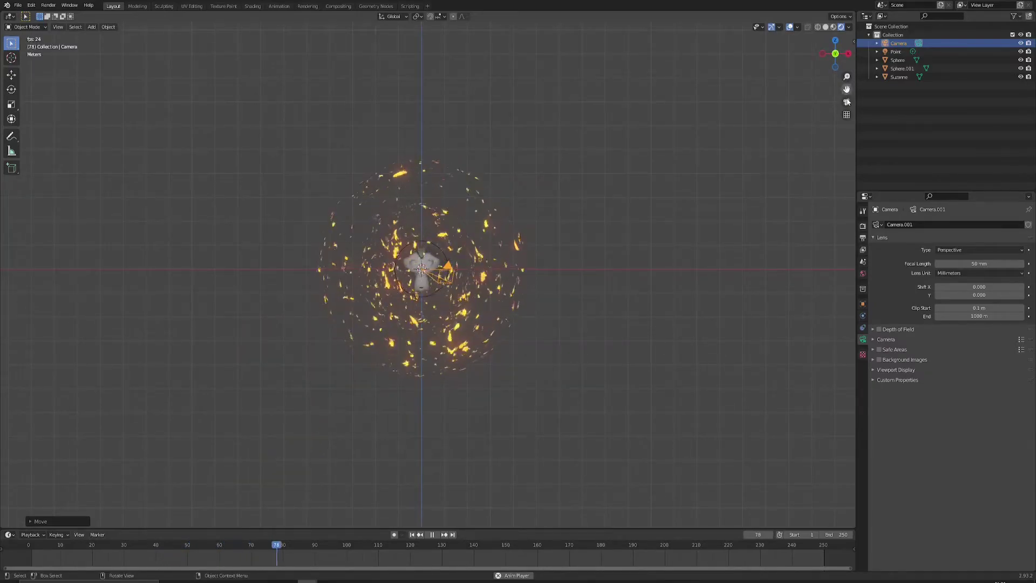
Lock the camera to the view, frame the monkey and spheres, and straighten the camera to X 0 m and rotation 90°, 0°, 0°
{"action": "key", "text": "n"}
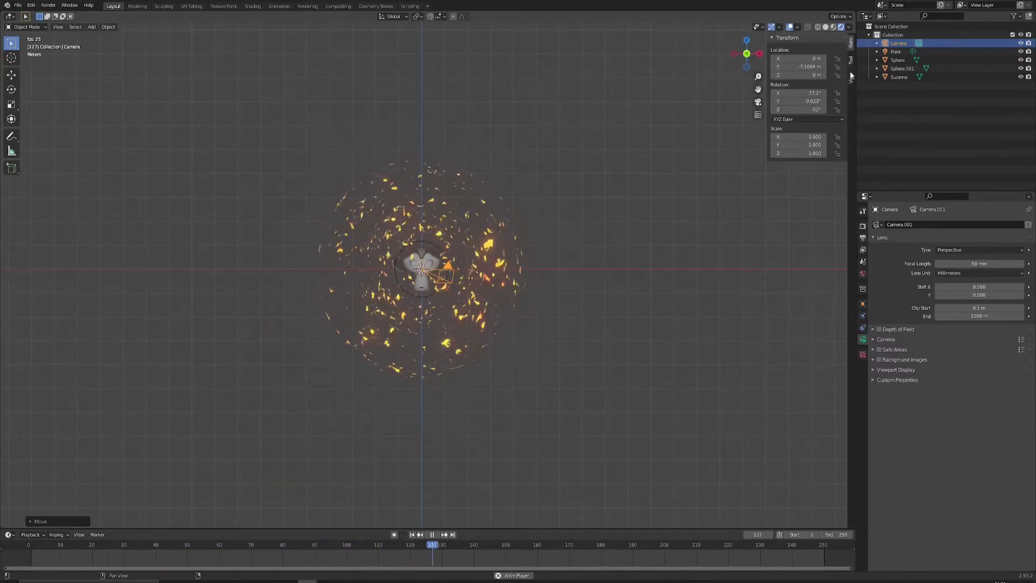
{"action": "left_click", "coordinate": [851, 77]}
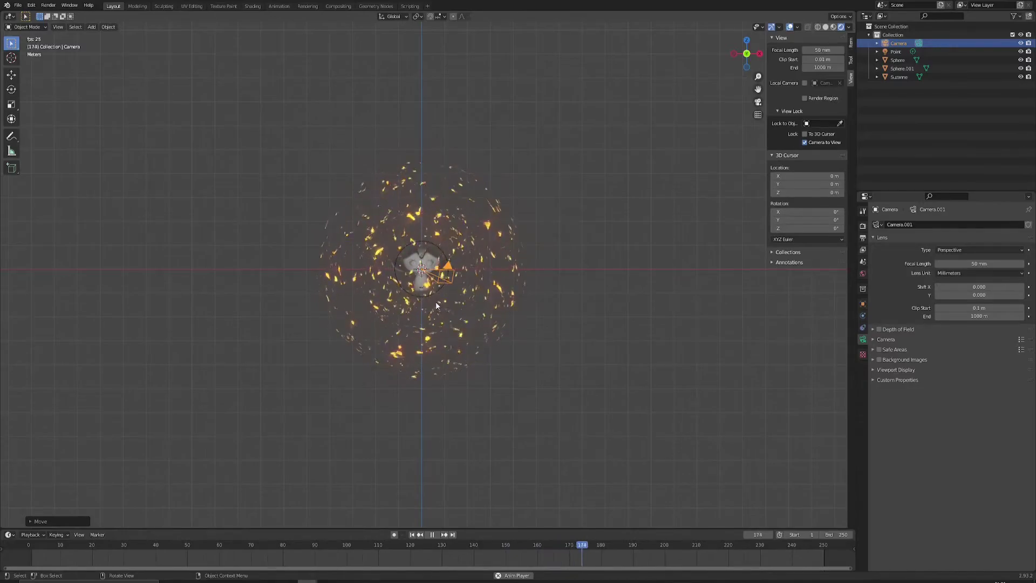
{"action": "key", "text": "KP_0"}
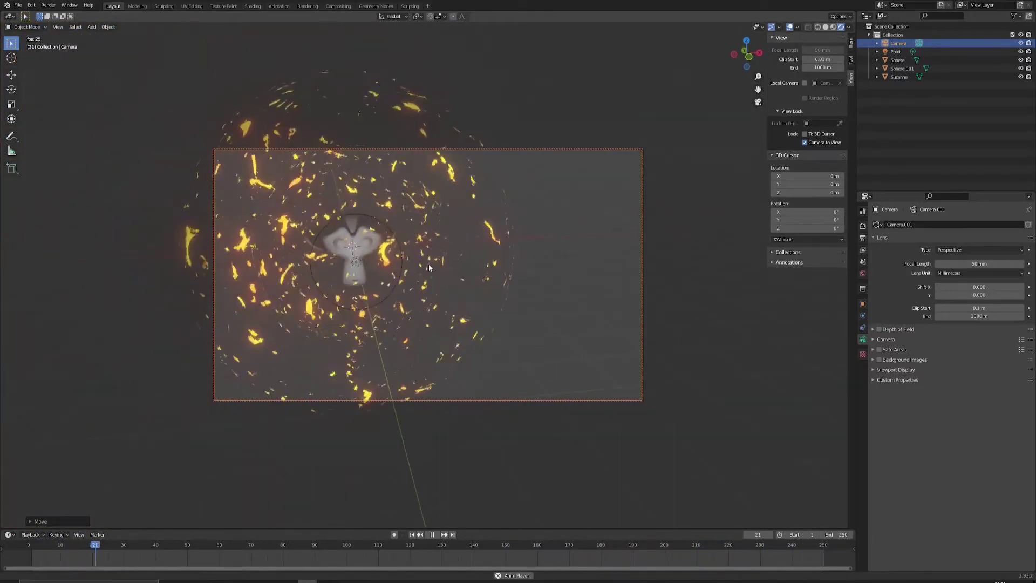
{"action": "middle_click_drag", "start_coordinate": [429, 269], "coordinate": [414, 263]}
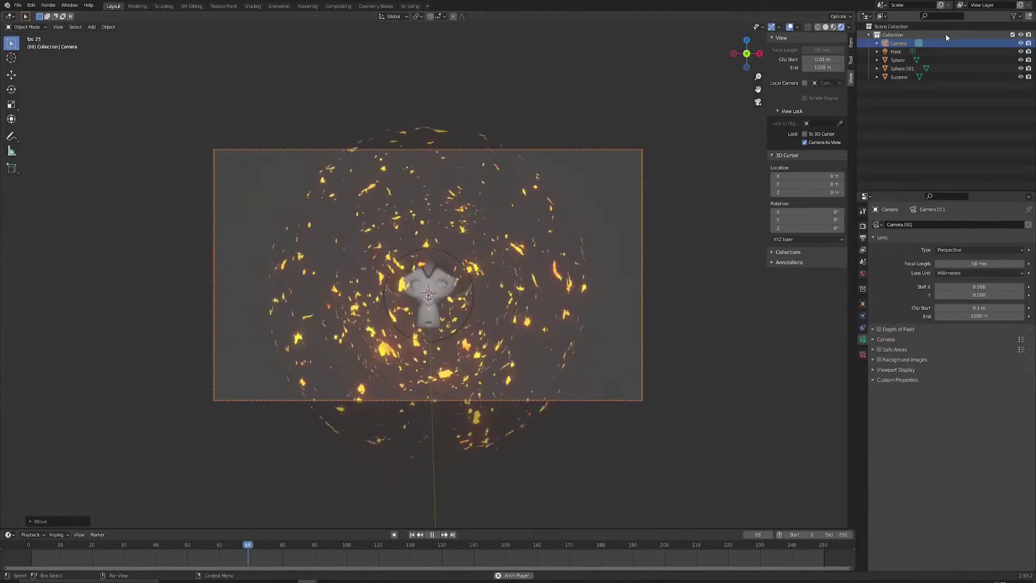
{"action": "left_click", "coordinate": [851, 46]}
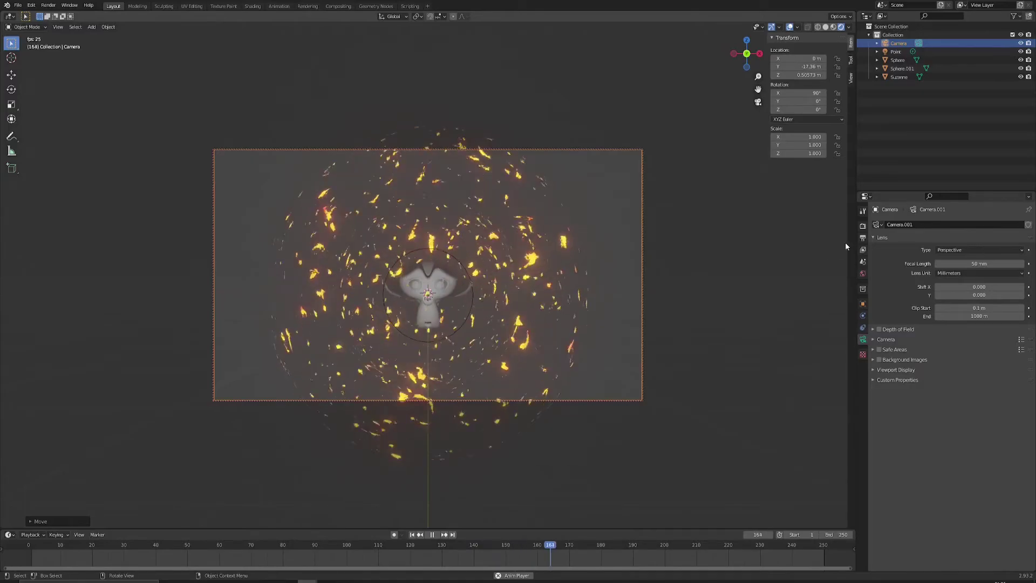
Set the output's Resolution X to 1080 px for a square frame and raise the Bloom Radius to about 8.4
{"action": "left_click", "coordinate": [863, 226]}
{"action": "left_click", "coordinate": [863, 238]}
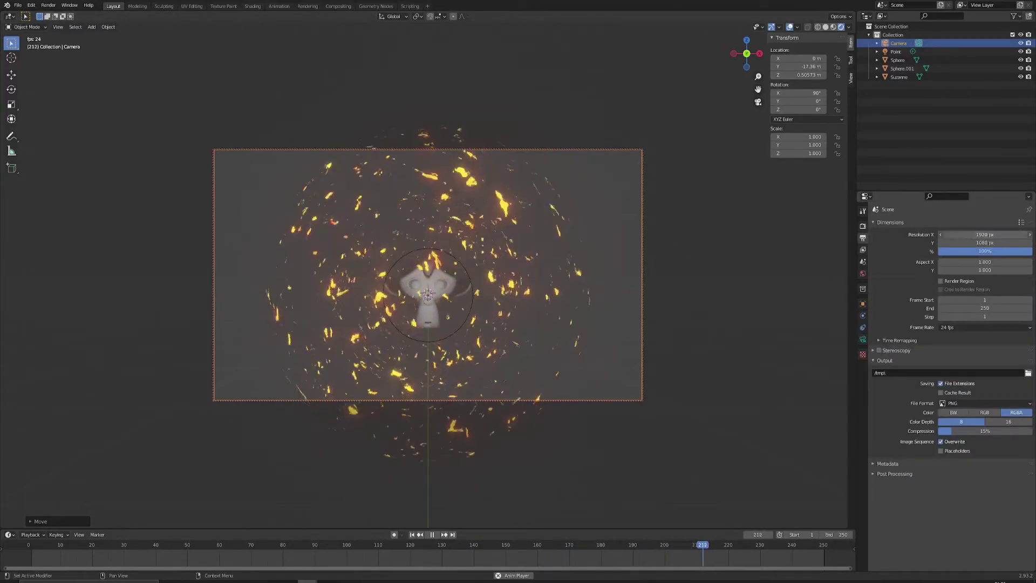
{"action": "key", "text": "Return"}
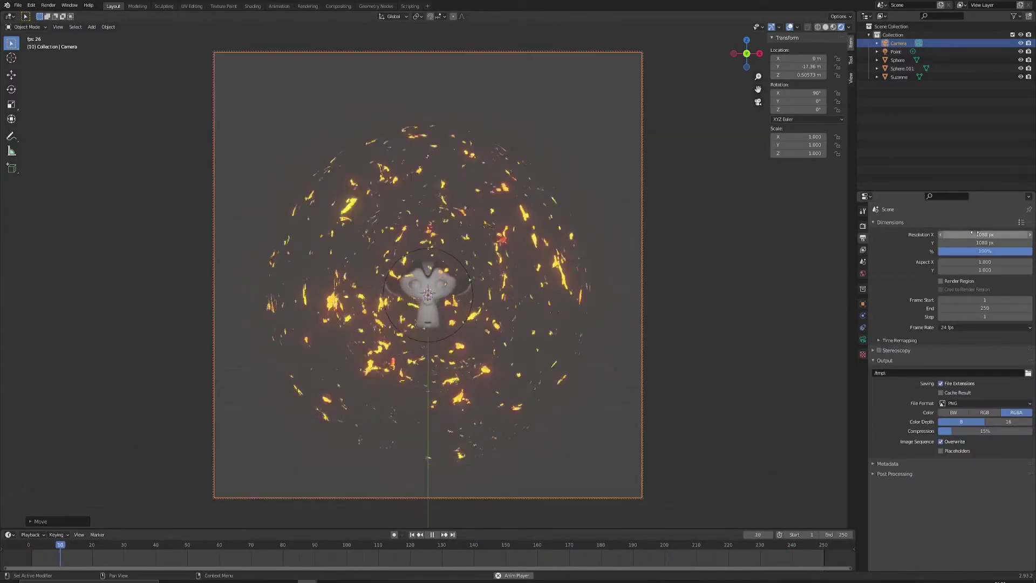
{"action": "left_click", "coordinate": [863, 226]}
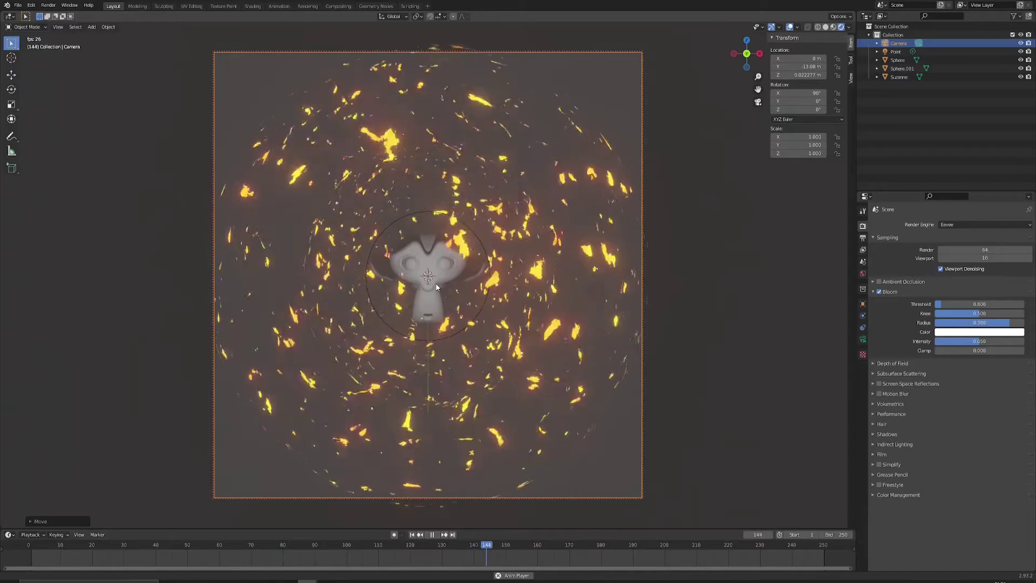
Set the camera's Focal Length to 35 mm and move the camera closer so the spheres fill the frame again
{"action": "left_click", "coordinate": [862, 338]}
{"action": "left_click", "coordinate": [990, 265]}
{"action": "type", "text": "3"}
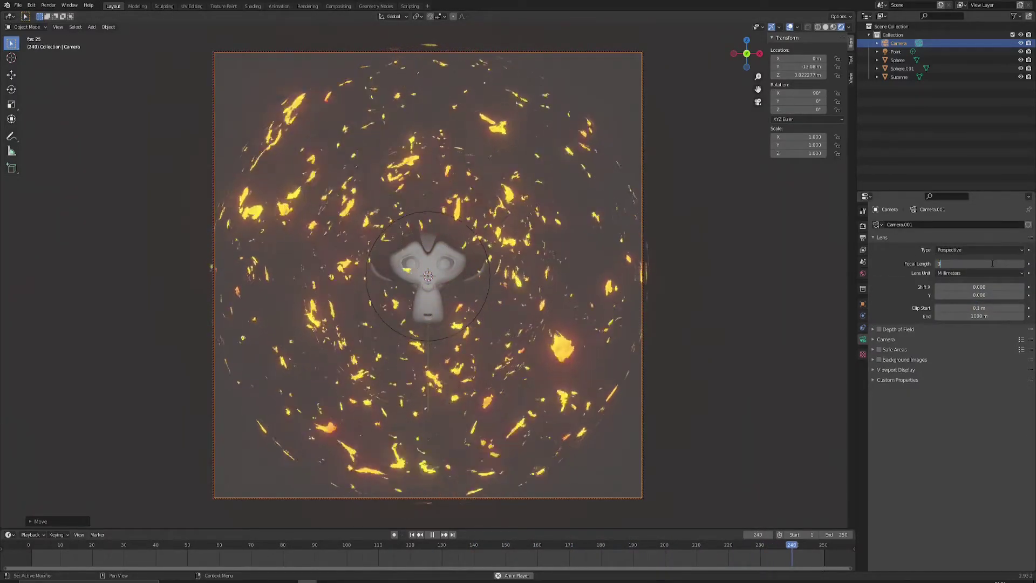
{"action": "type", "text": "5"}
{"action": "key", "text": "Return"}
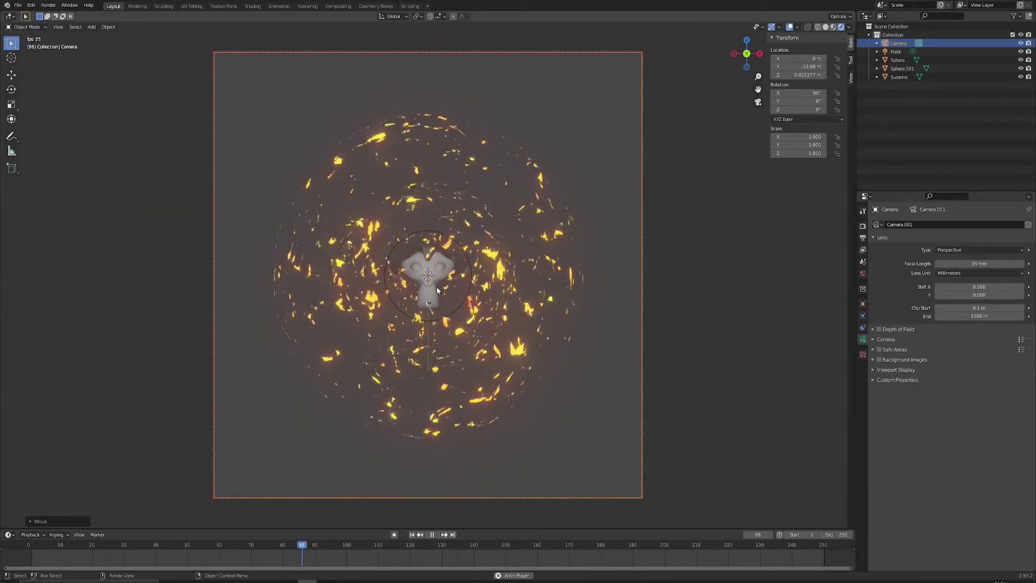
{"action": "scroll", "coordinate": [425, 296], "scroll_direction": "up", "scroll_amount": 2}
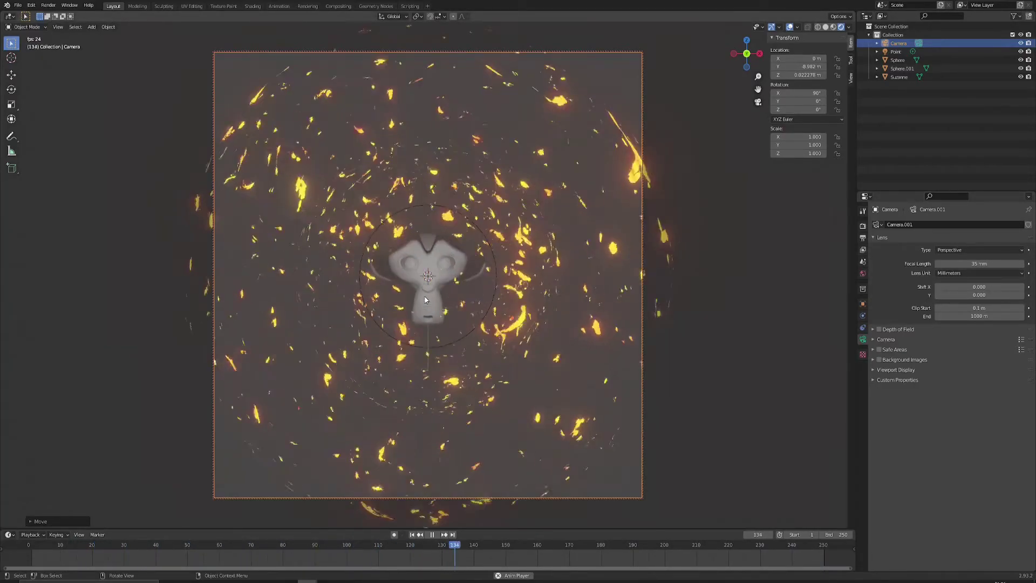
Scale the outer sphere up by about 1.23 so it extends well beyond the camera frame
{"action": "left_click", "coordinate": [577, 199]}
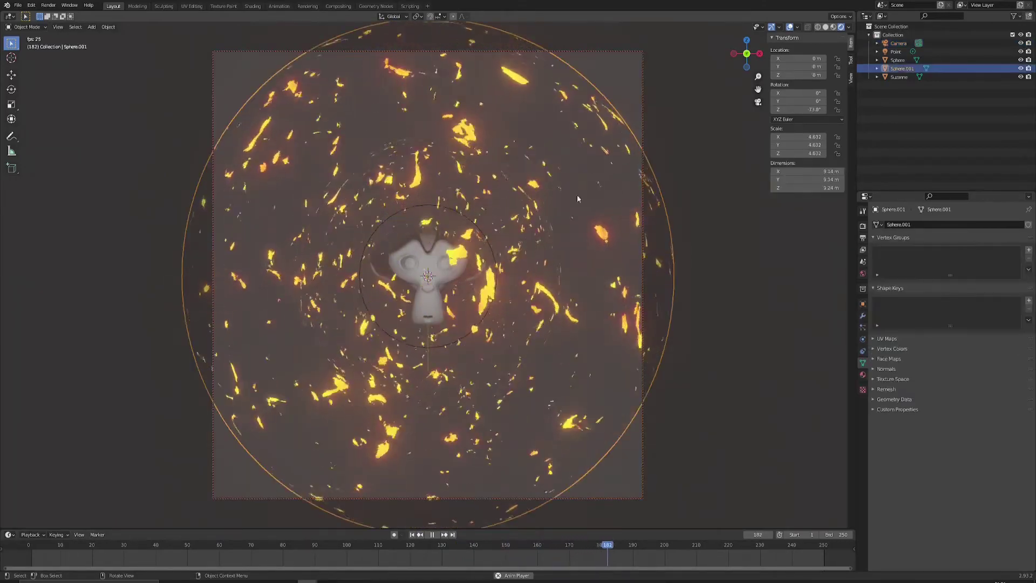
{"action": "key", "text": "s"}
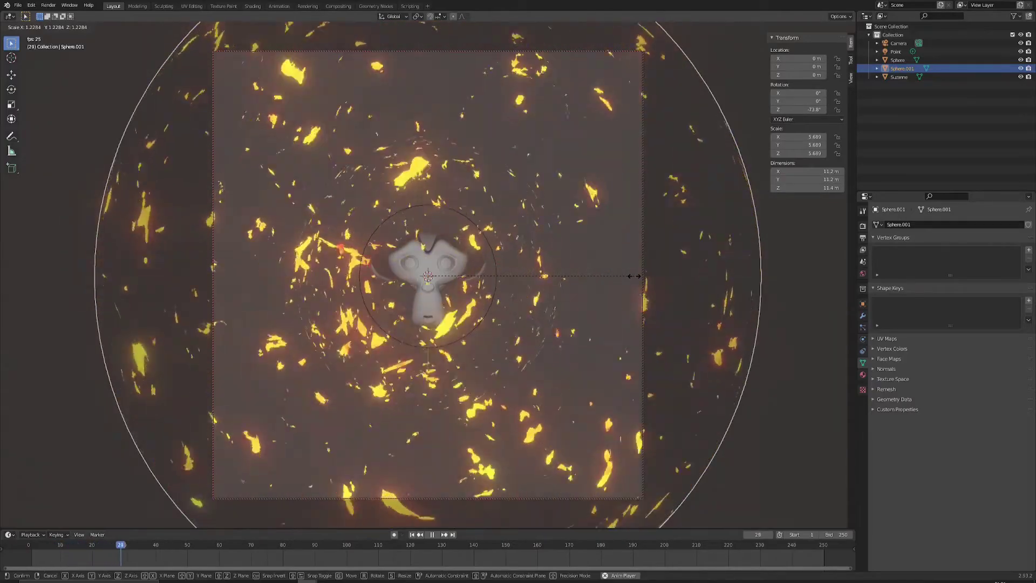
{"action": "left_click", "coordinate": [633, 275]}
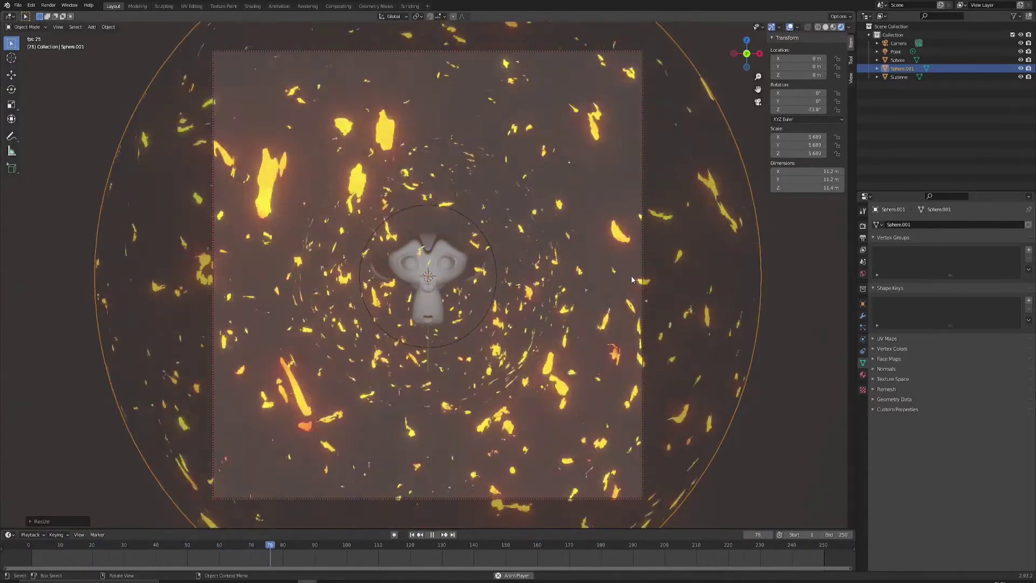
Enable the camera's Depth of Field with Suzanne as the focus object and an F-Stop of 0.6
{"action": "left_click", "coordinate": [899, 43]}
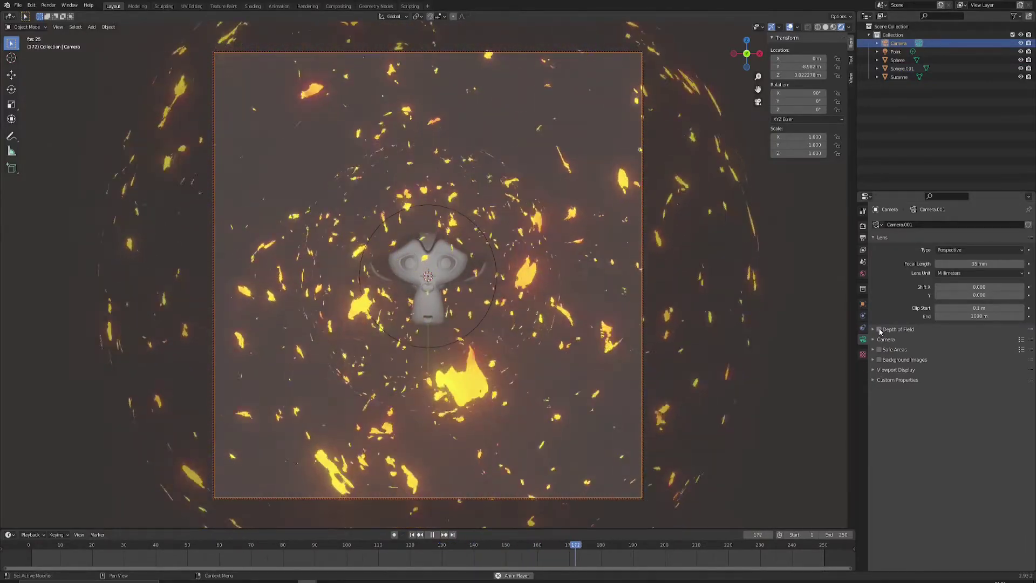
{"action": "left_click", "coordinate": [879, 329]}
{"action": "left_click", "coordinate": [897, 329]}
{"action": "left_click", "coordinate": [969, 342]}
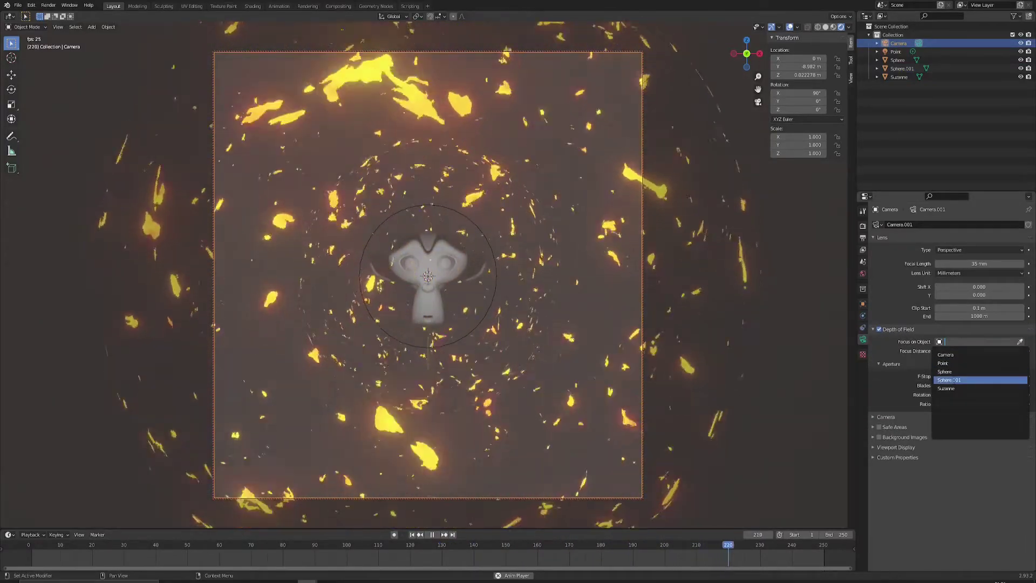
{"action": "left_click", "coordinate": [950, 389]}
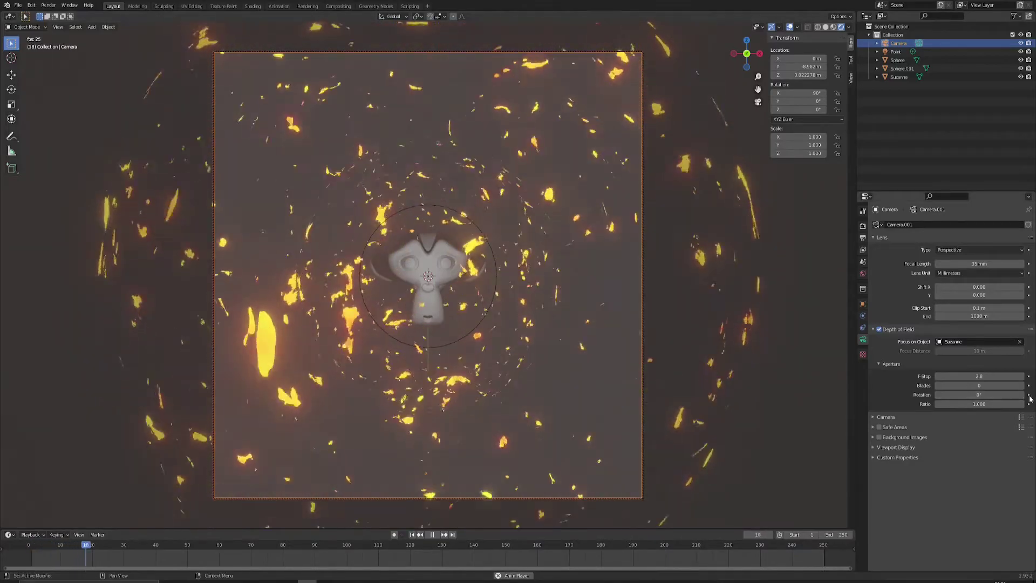
{"action": "left_click", "coordinate": [975, 375]}
{"action": "type", "text": "0.6"}
{"action": "key", "text": "Return"}
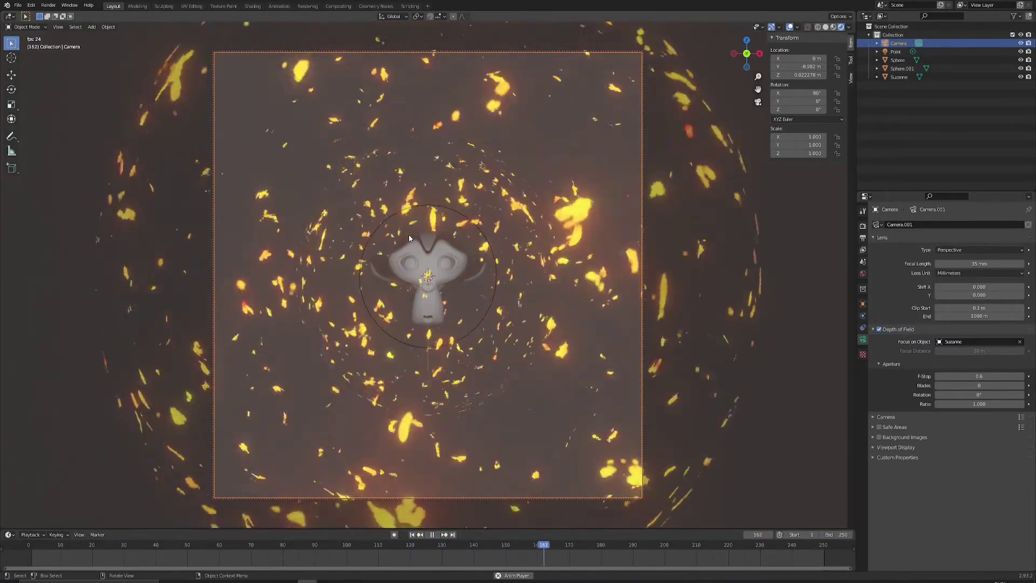
Enable Motion Blur in the Eevee render settings, show its options, and render the current frame
{"action": "left_click", "coordinate": [863, 225]}
{"action": "left_click", "coordinate": [864, 239]}
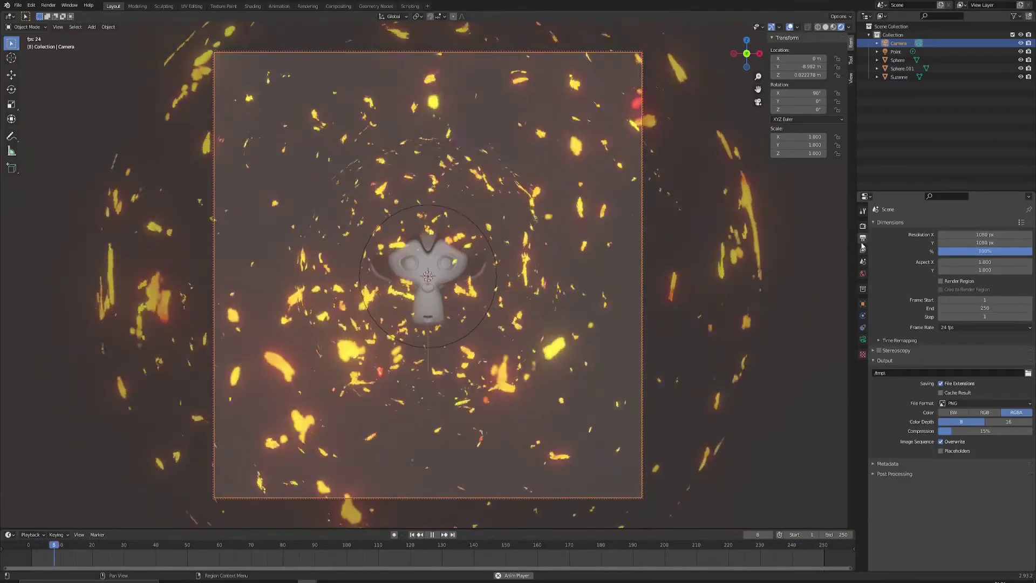
{"action": "left_click", "coordinate": [864, 250]}
{"action": "left_click", "coordinate": [863, 238]}
{"action": "left_click", "coordinate": [862, 228]}
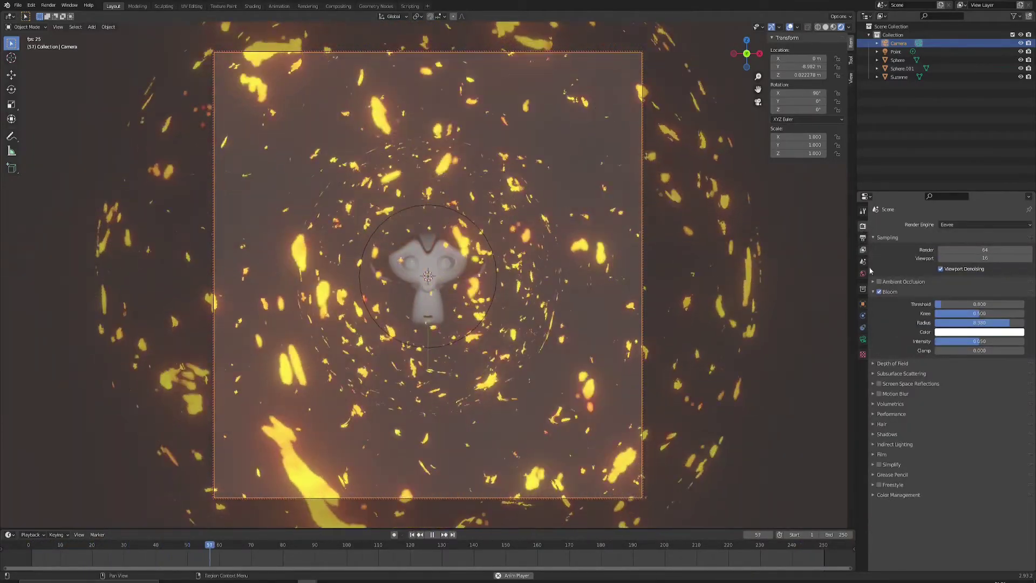
{"action": "left_click", "coordinate": [893, 394]}
{"action": "left_click", "coordinate": [898, 393]}
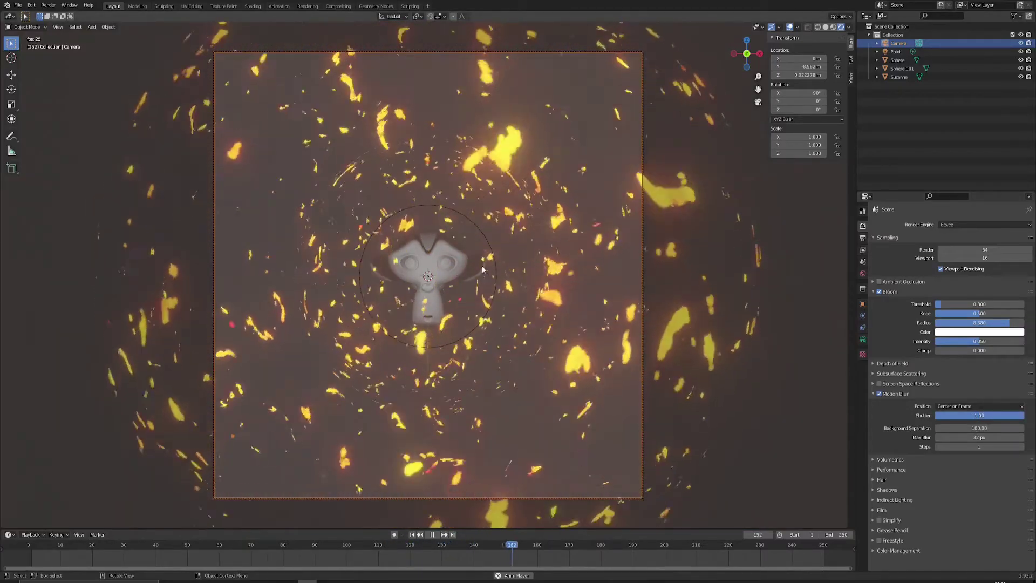
{"action": "key", "text": "F12"}
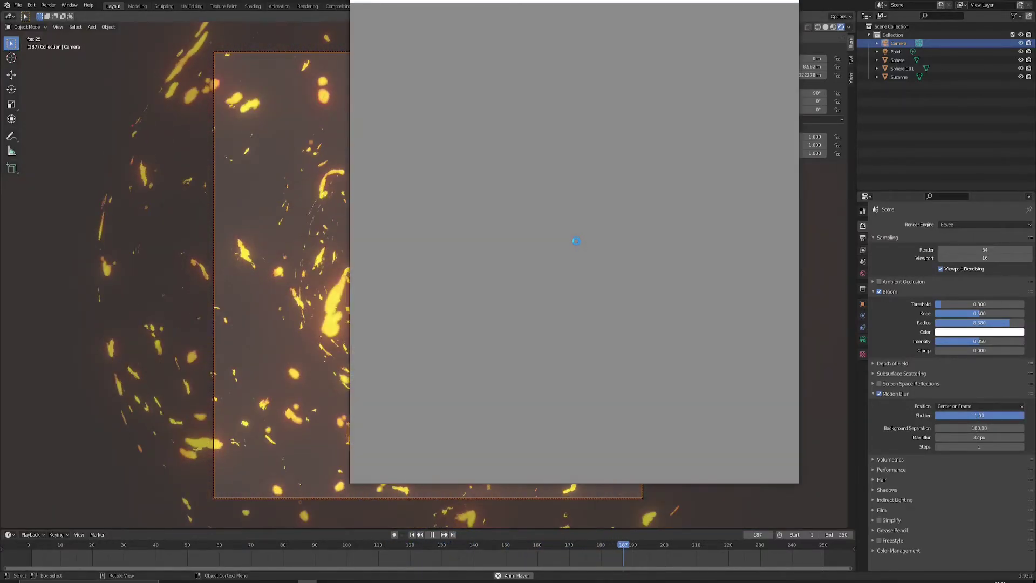